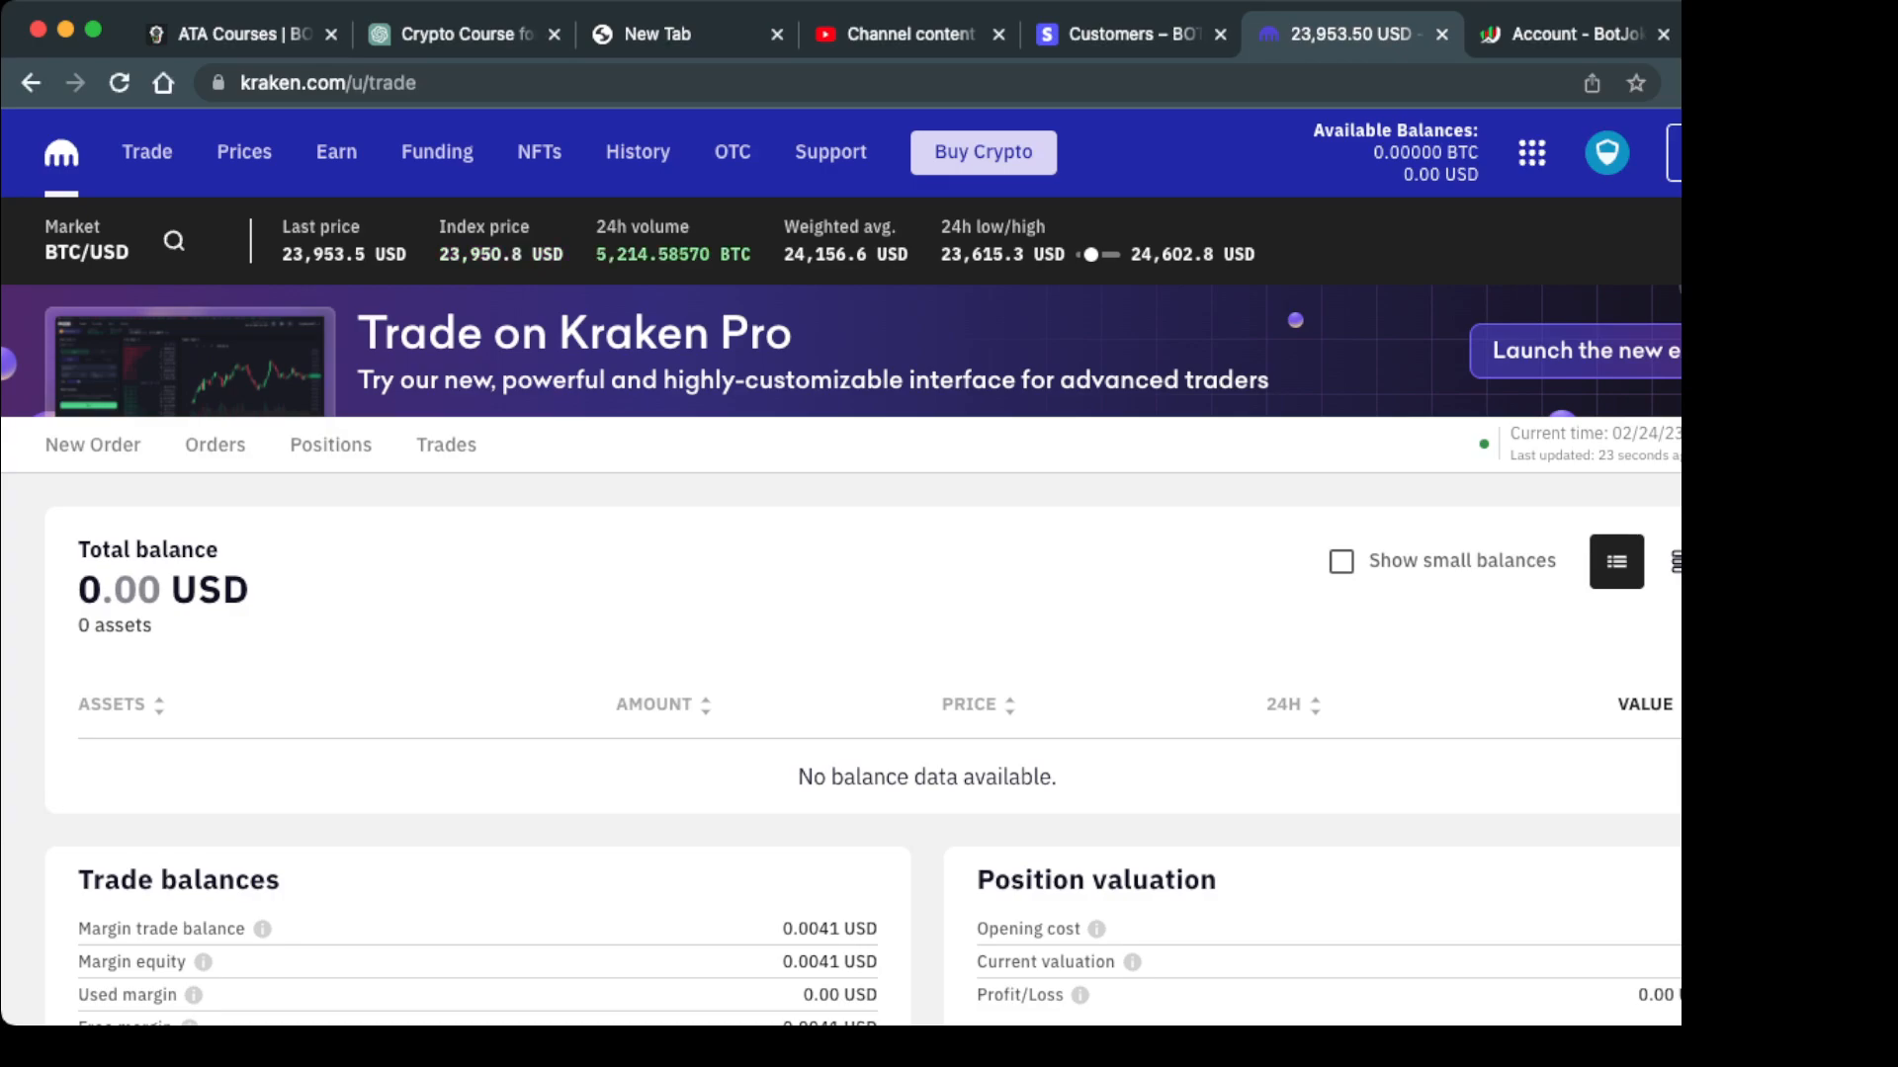
Step: Open Kraken's Add API key form from the account menu's Security > API settings
left_click(1674, 154)
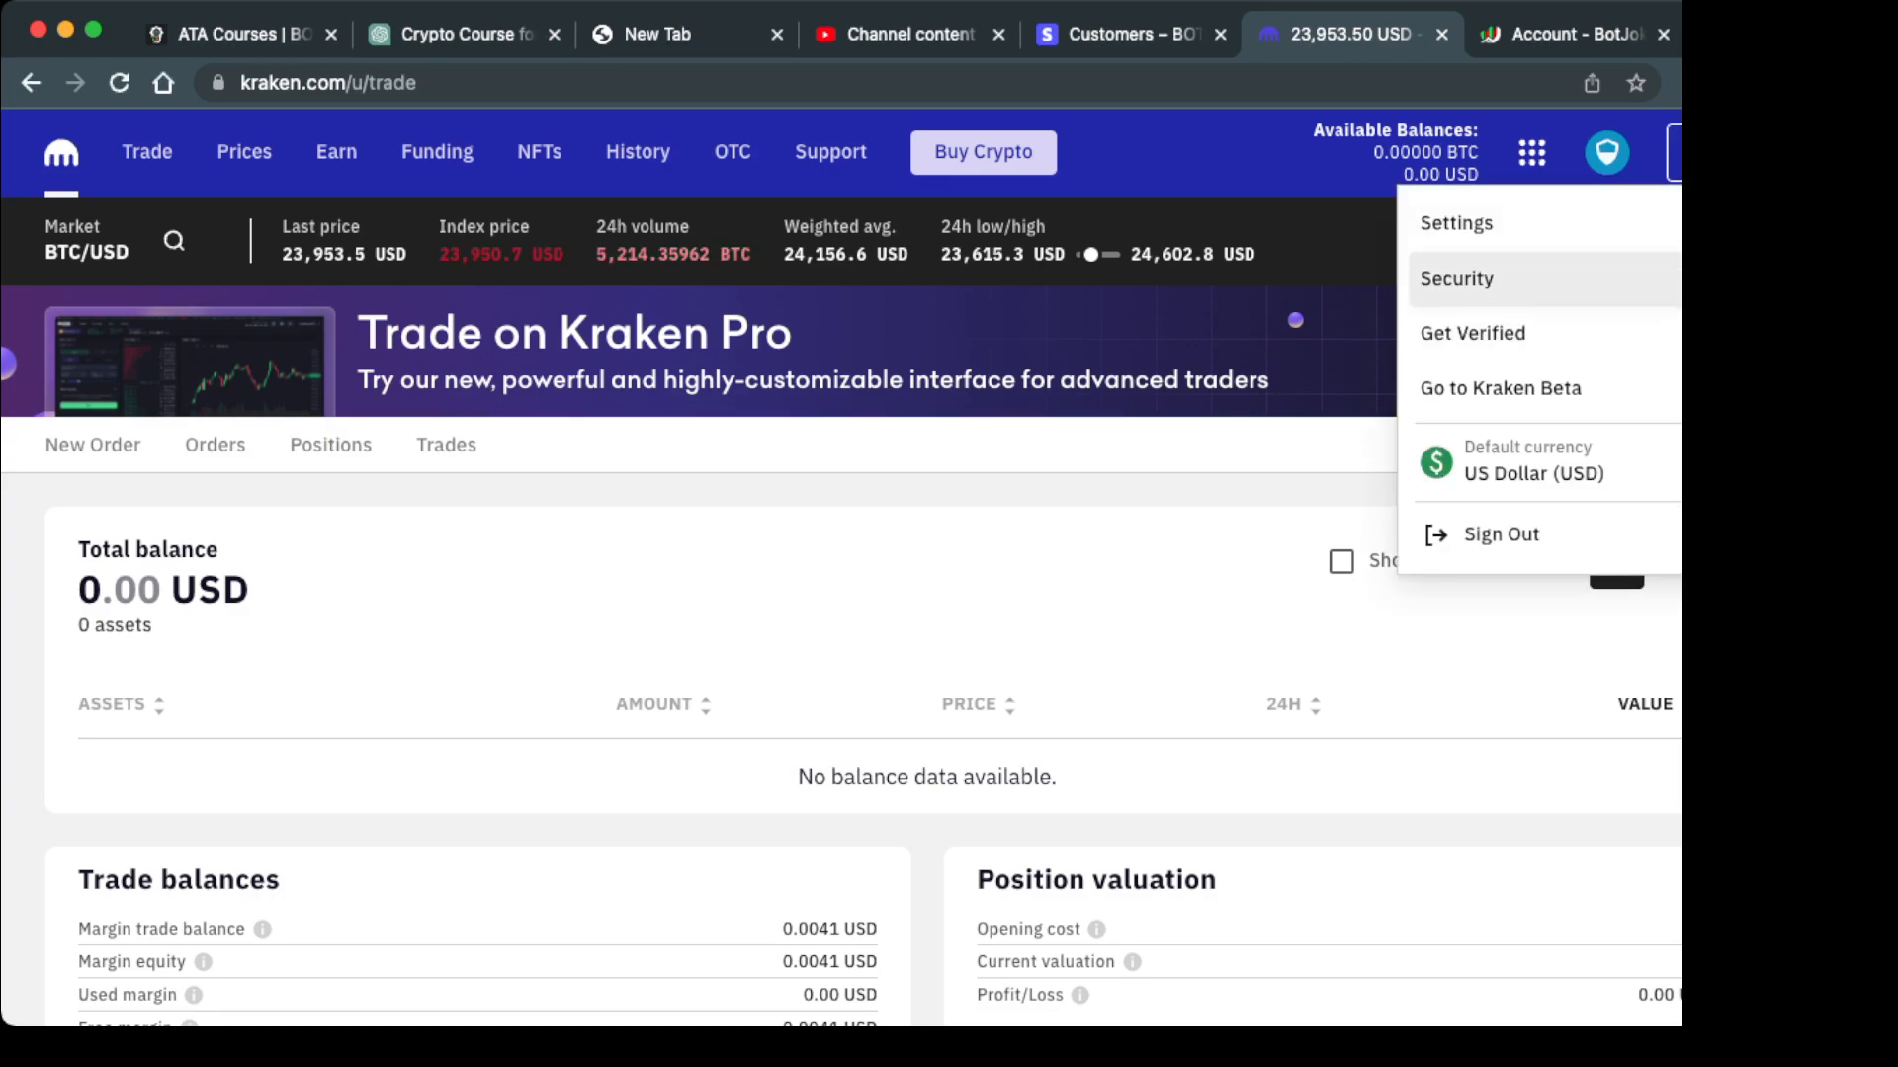
left_click(1544, 279)
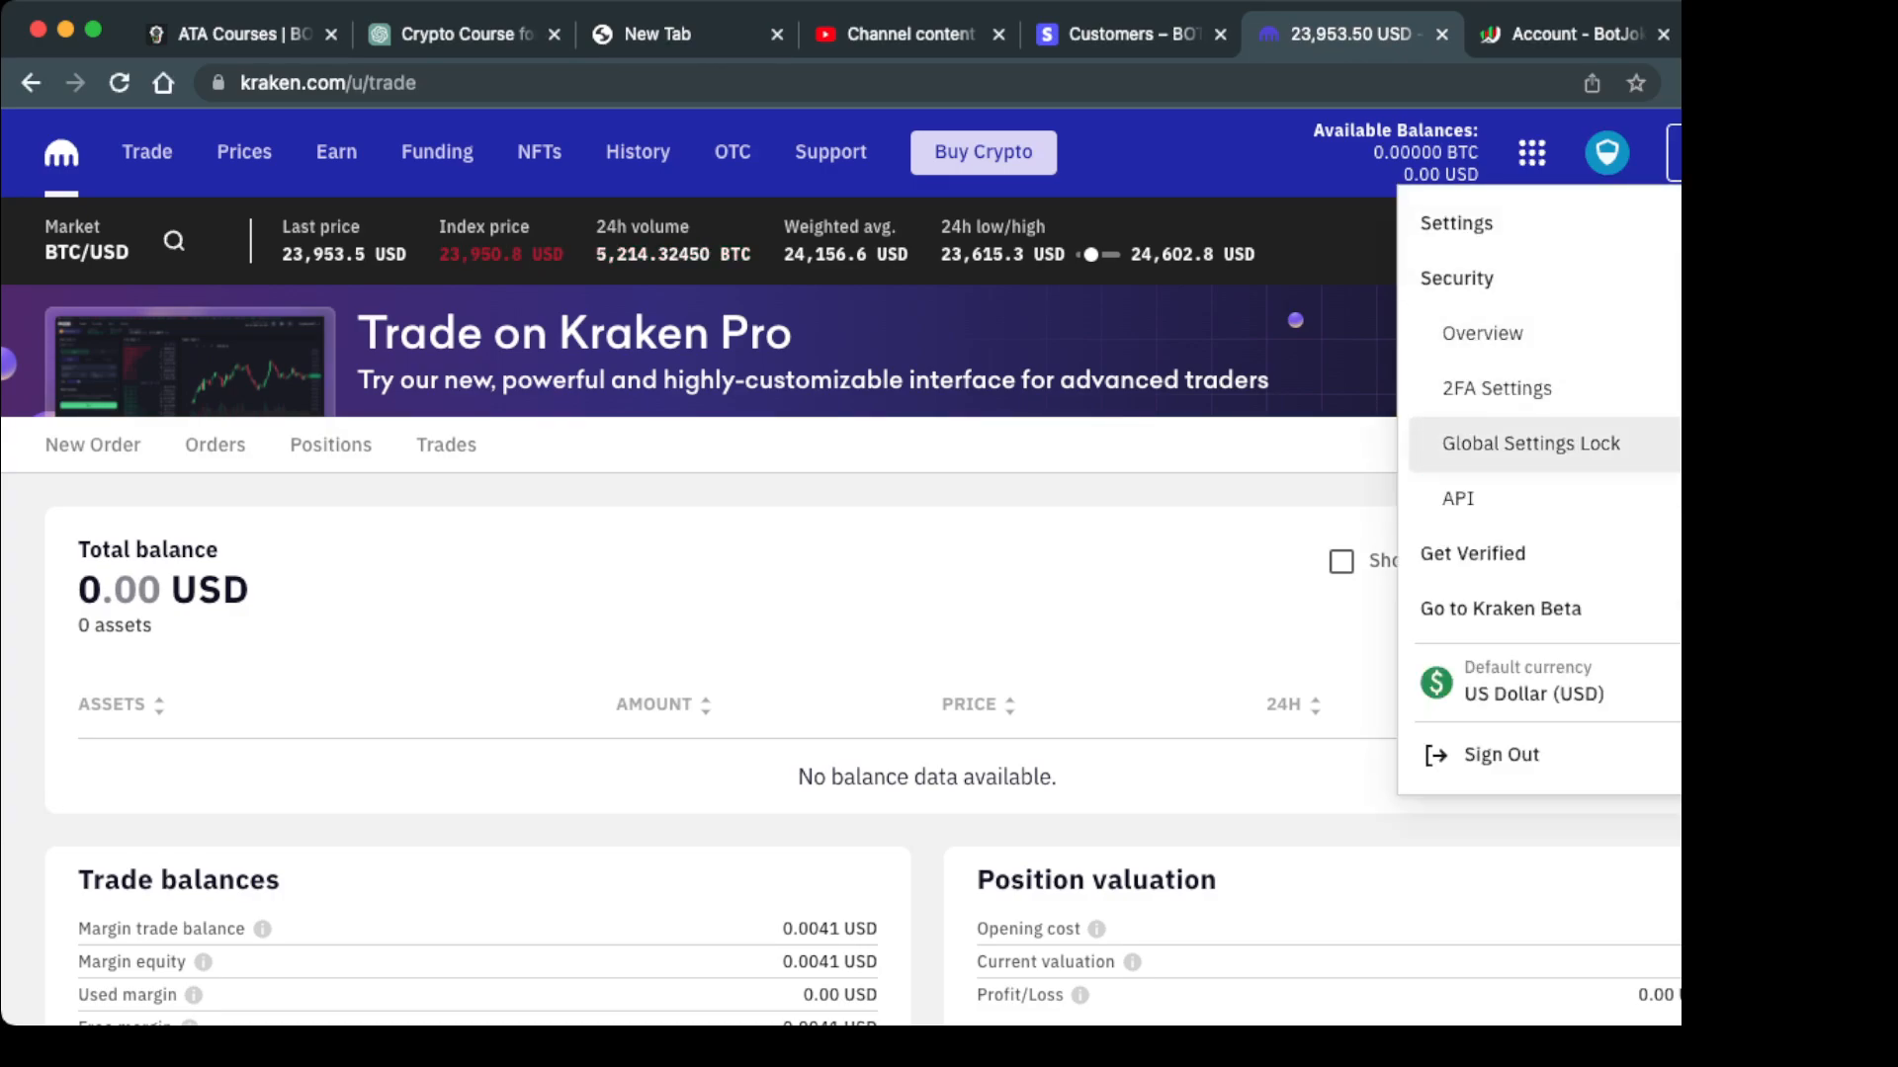
left_click(1458, 498)
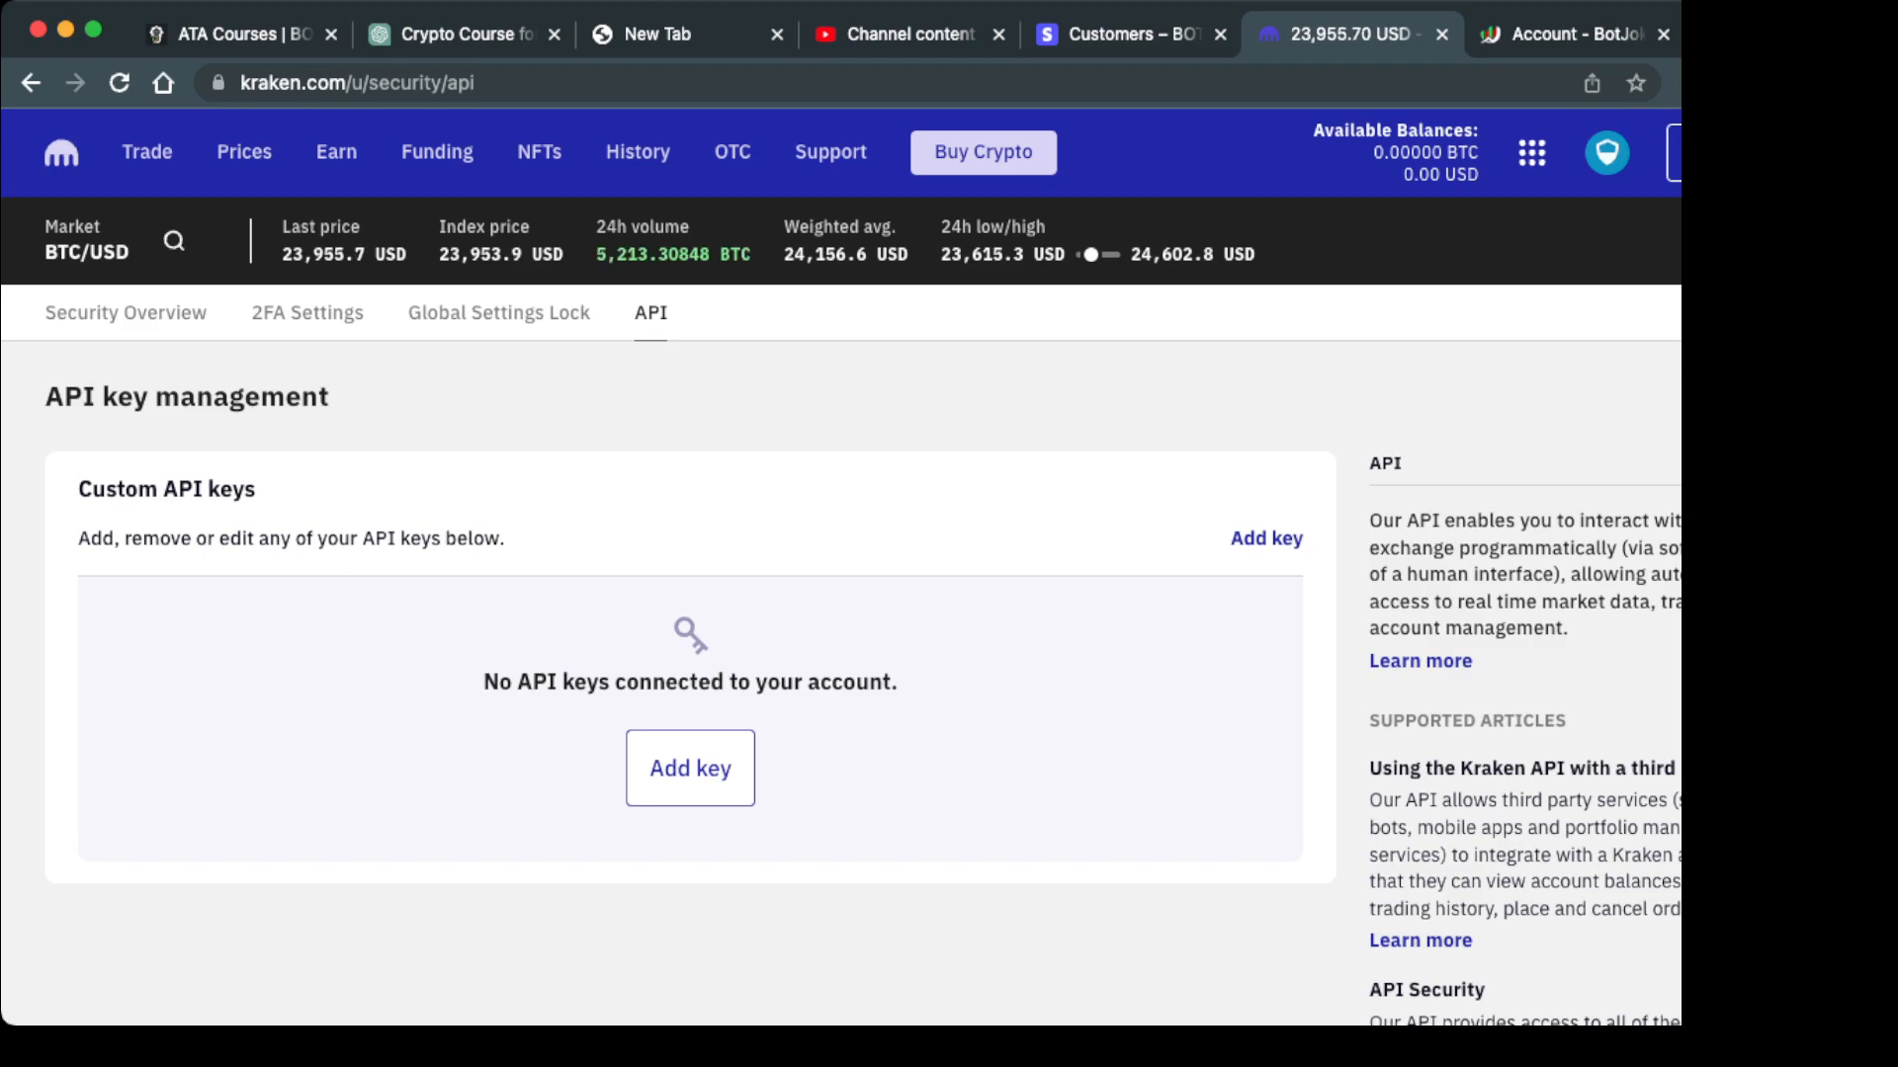
left_click(690, 768)
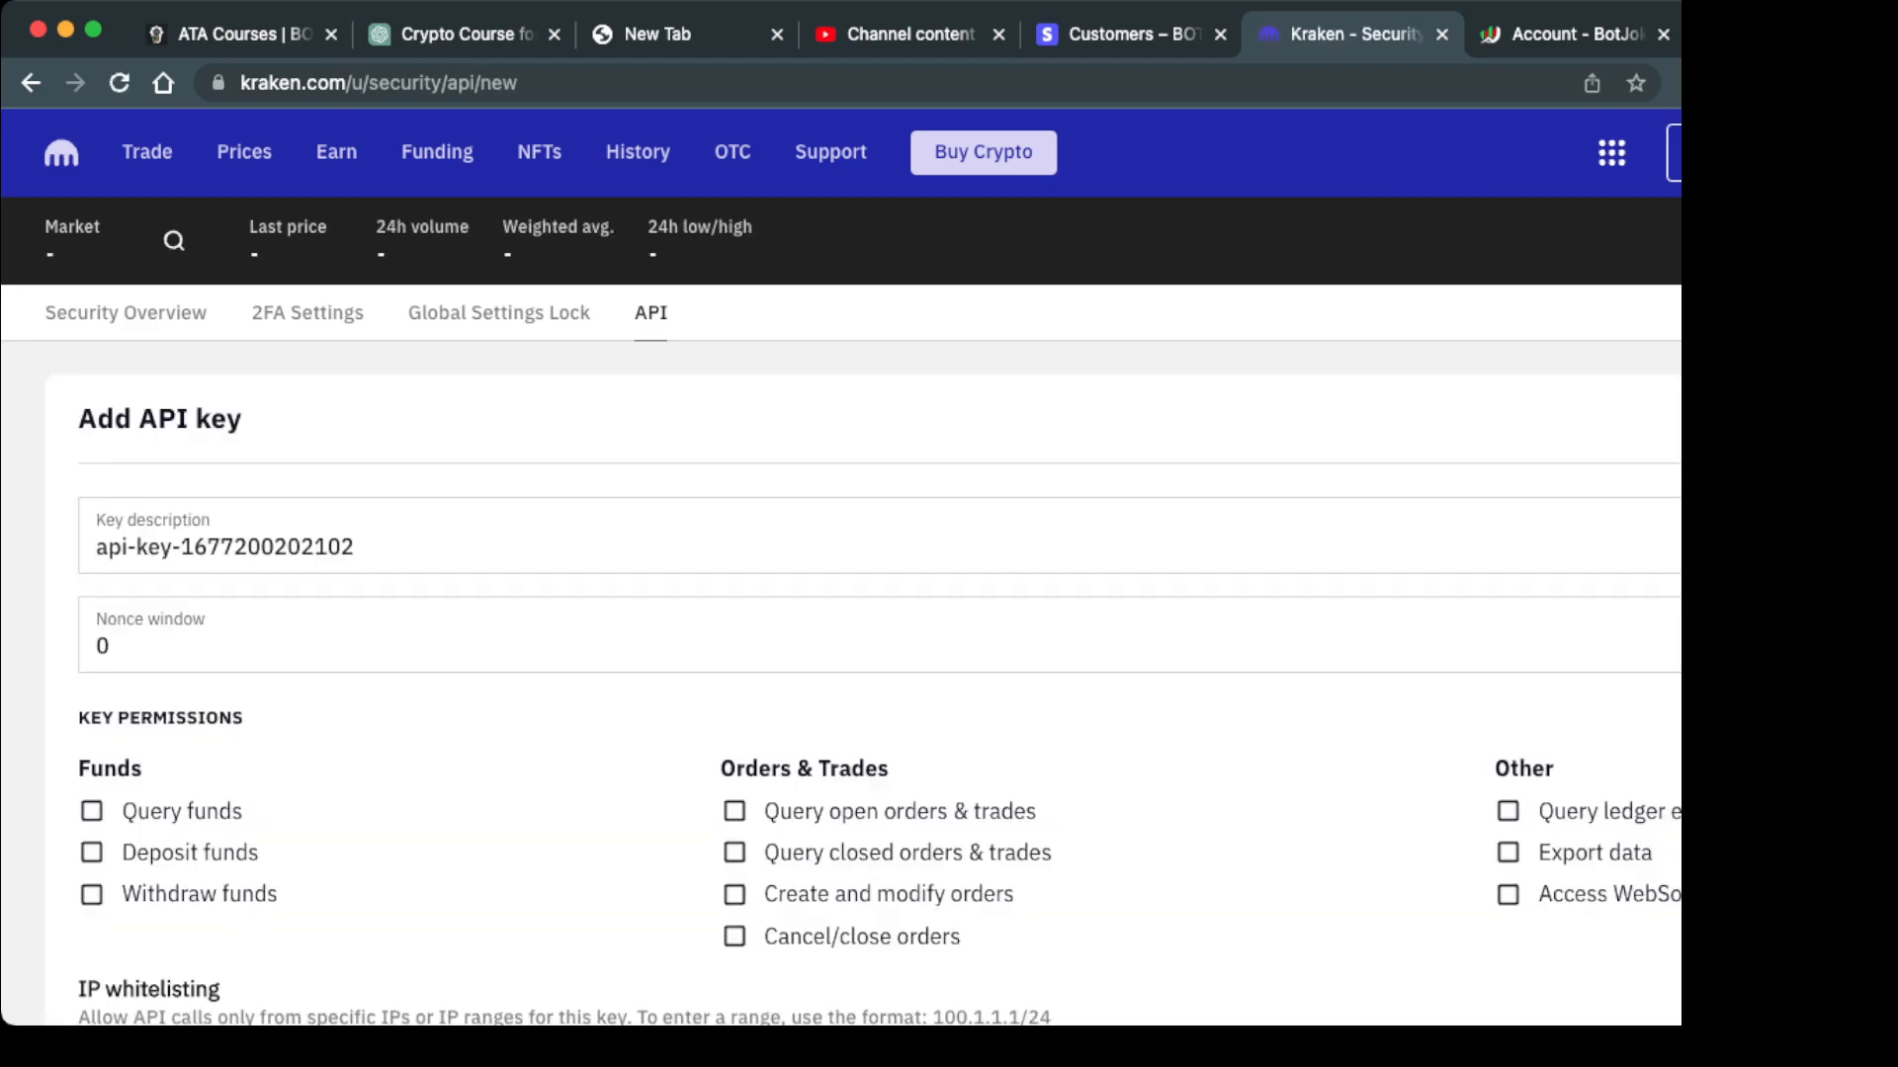
Step: Grant the key all four Orders & Trades permissions: query open/closed, create/modify, cancel/close orders
scroll(840, 569, "down", 3)
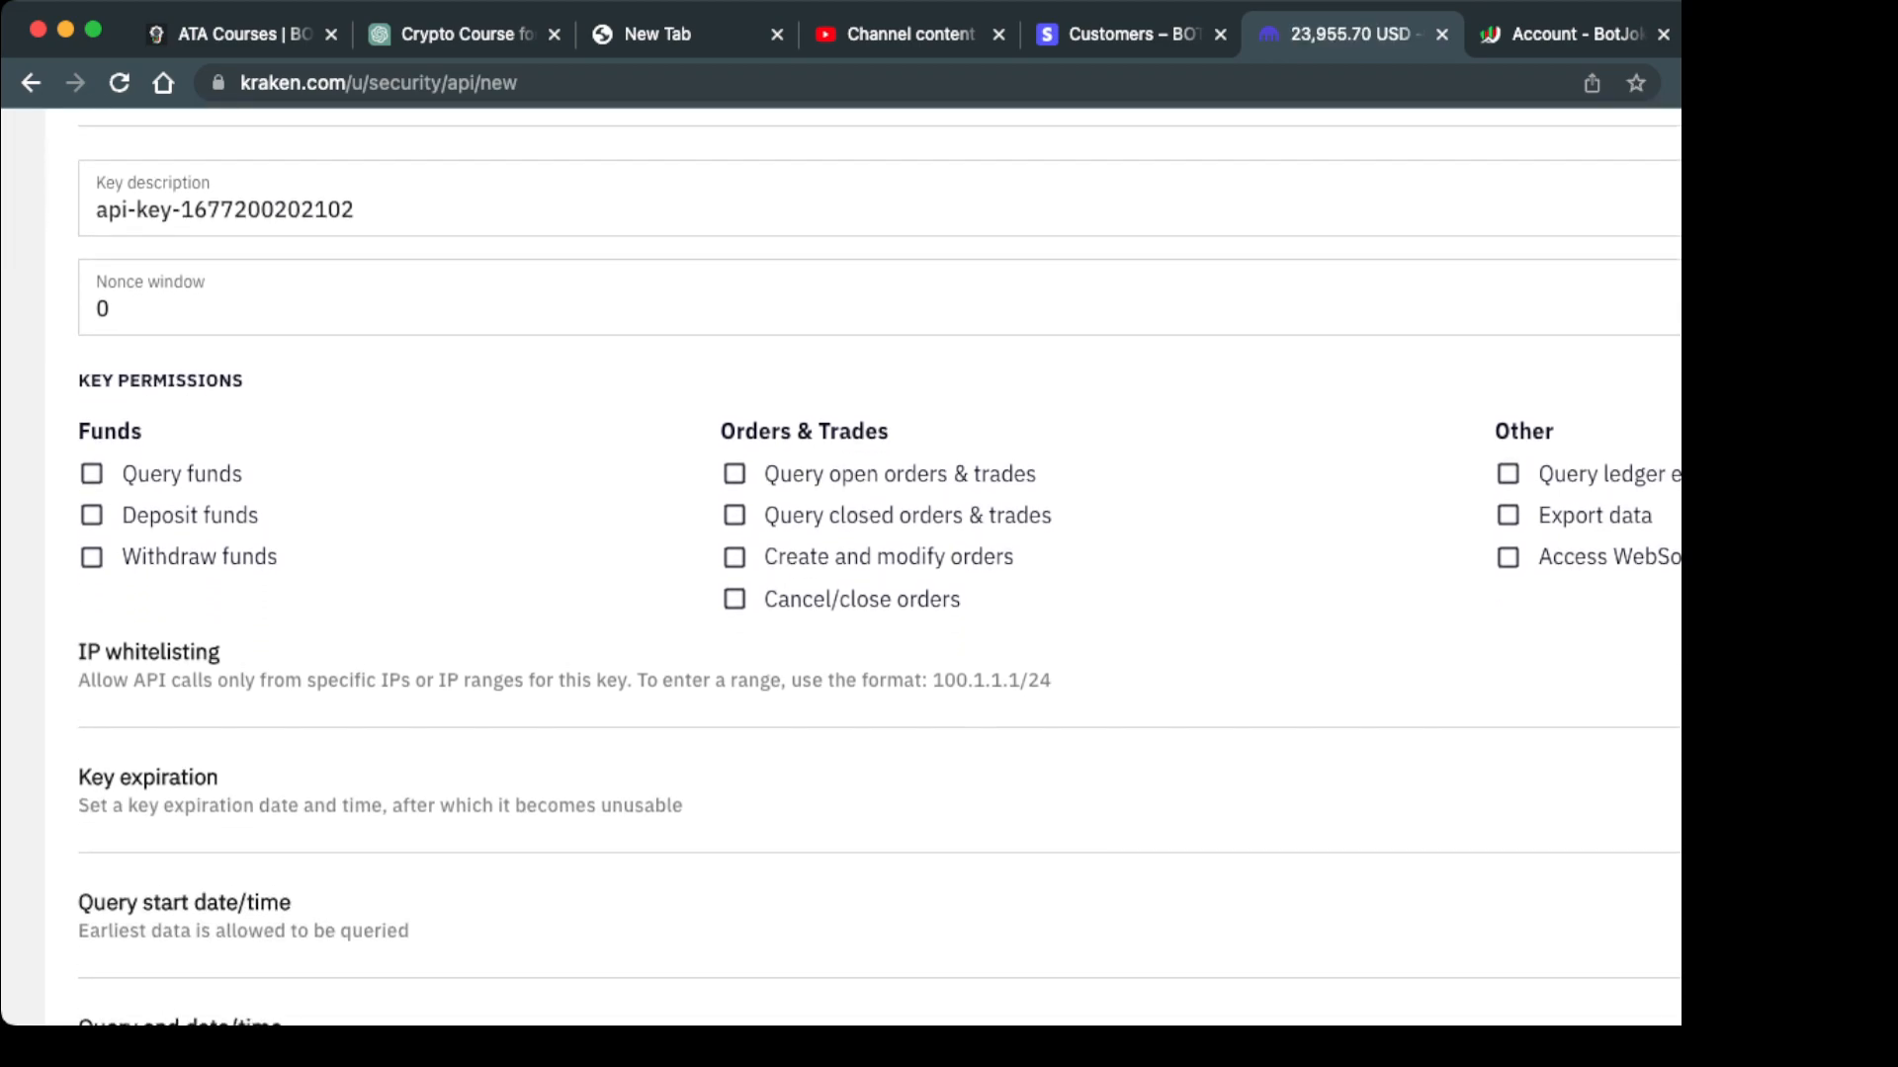
scroll(840, 568, "up", 1)
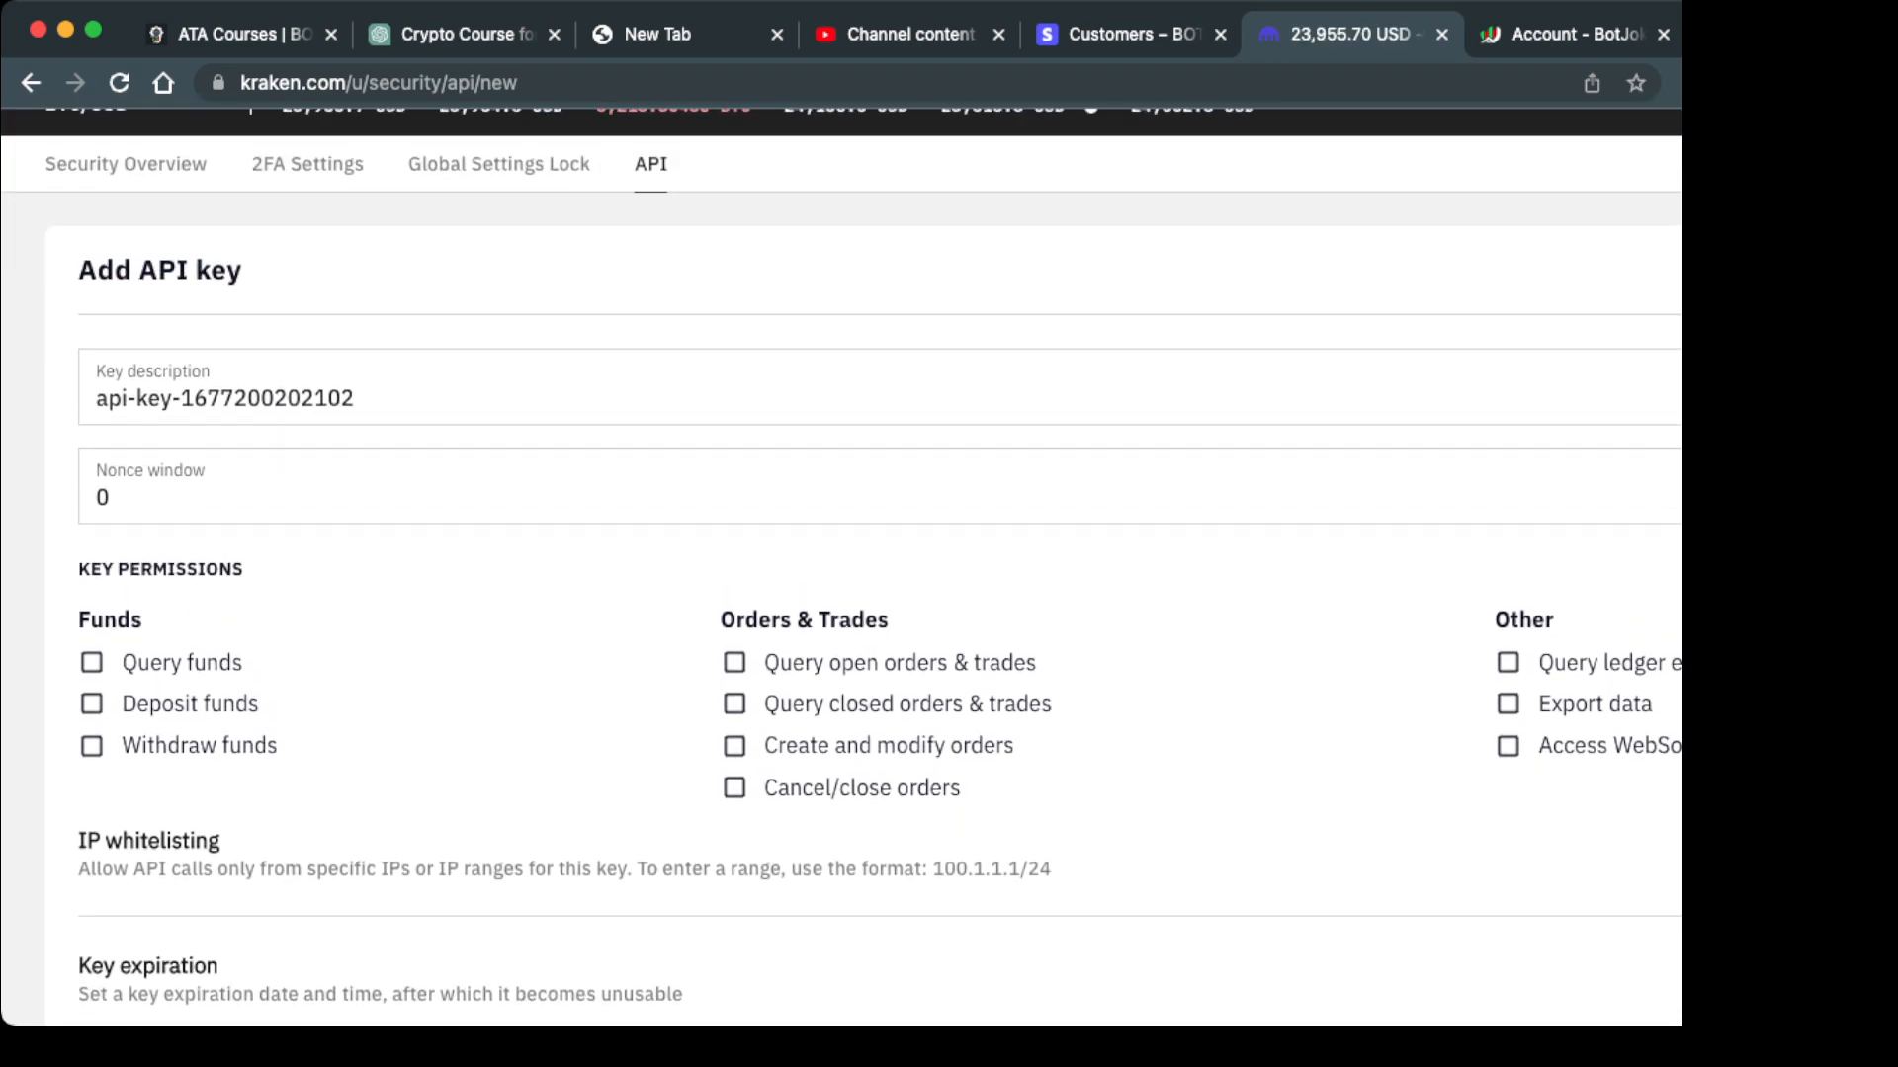
scroll(841, 568, "down", 2)
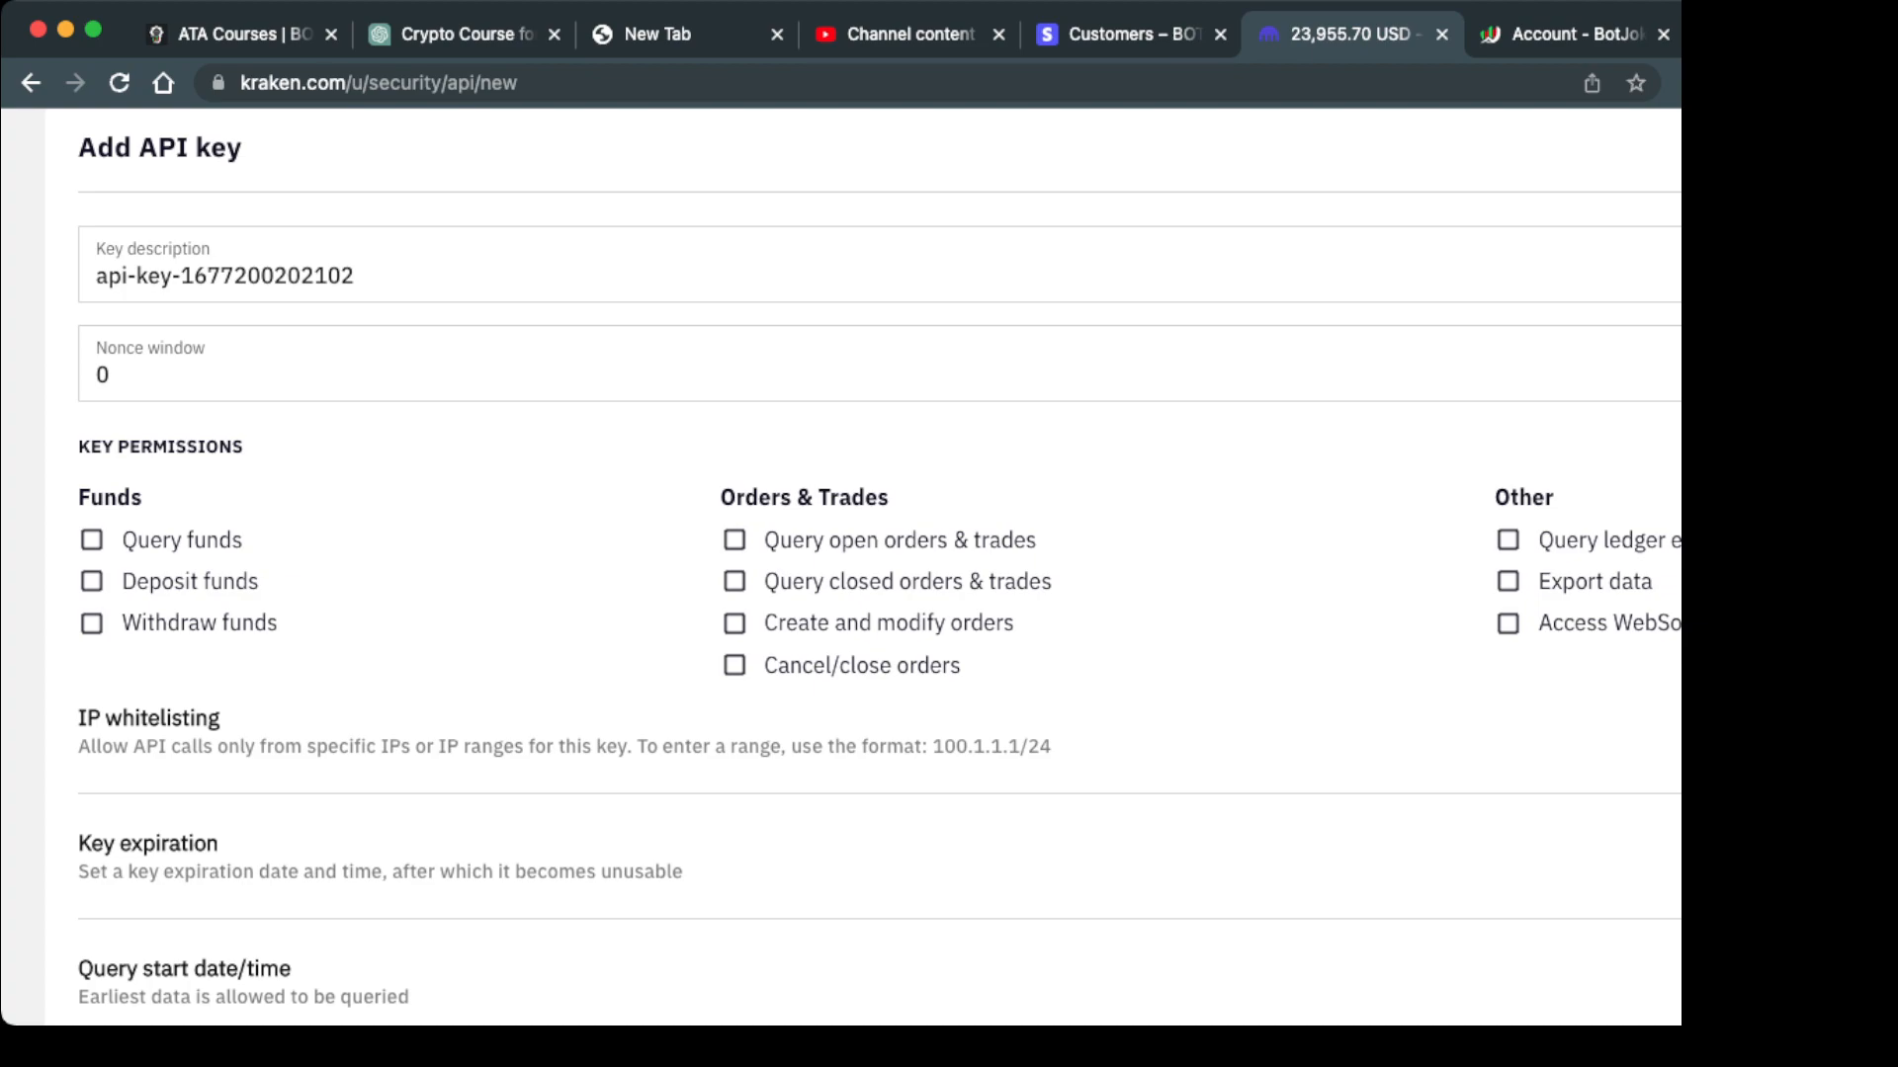
left_click(735, 541)
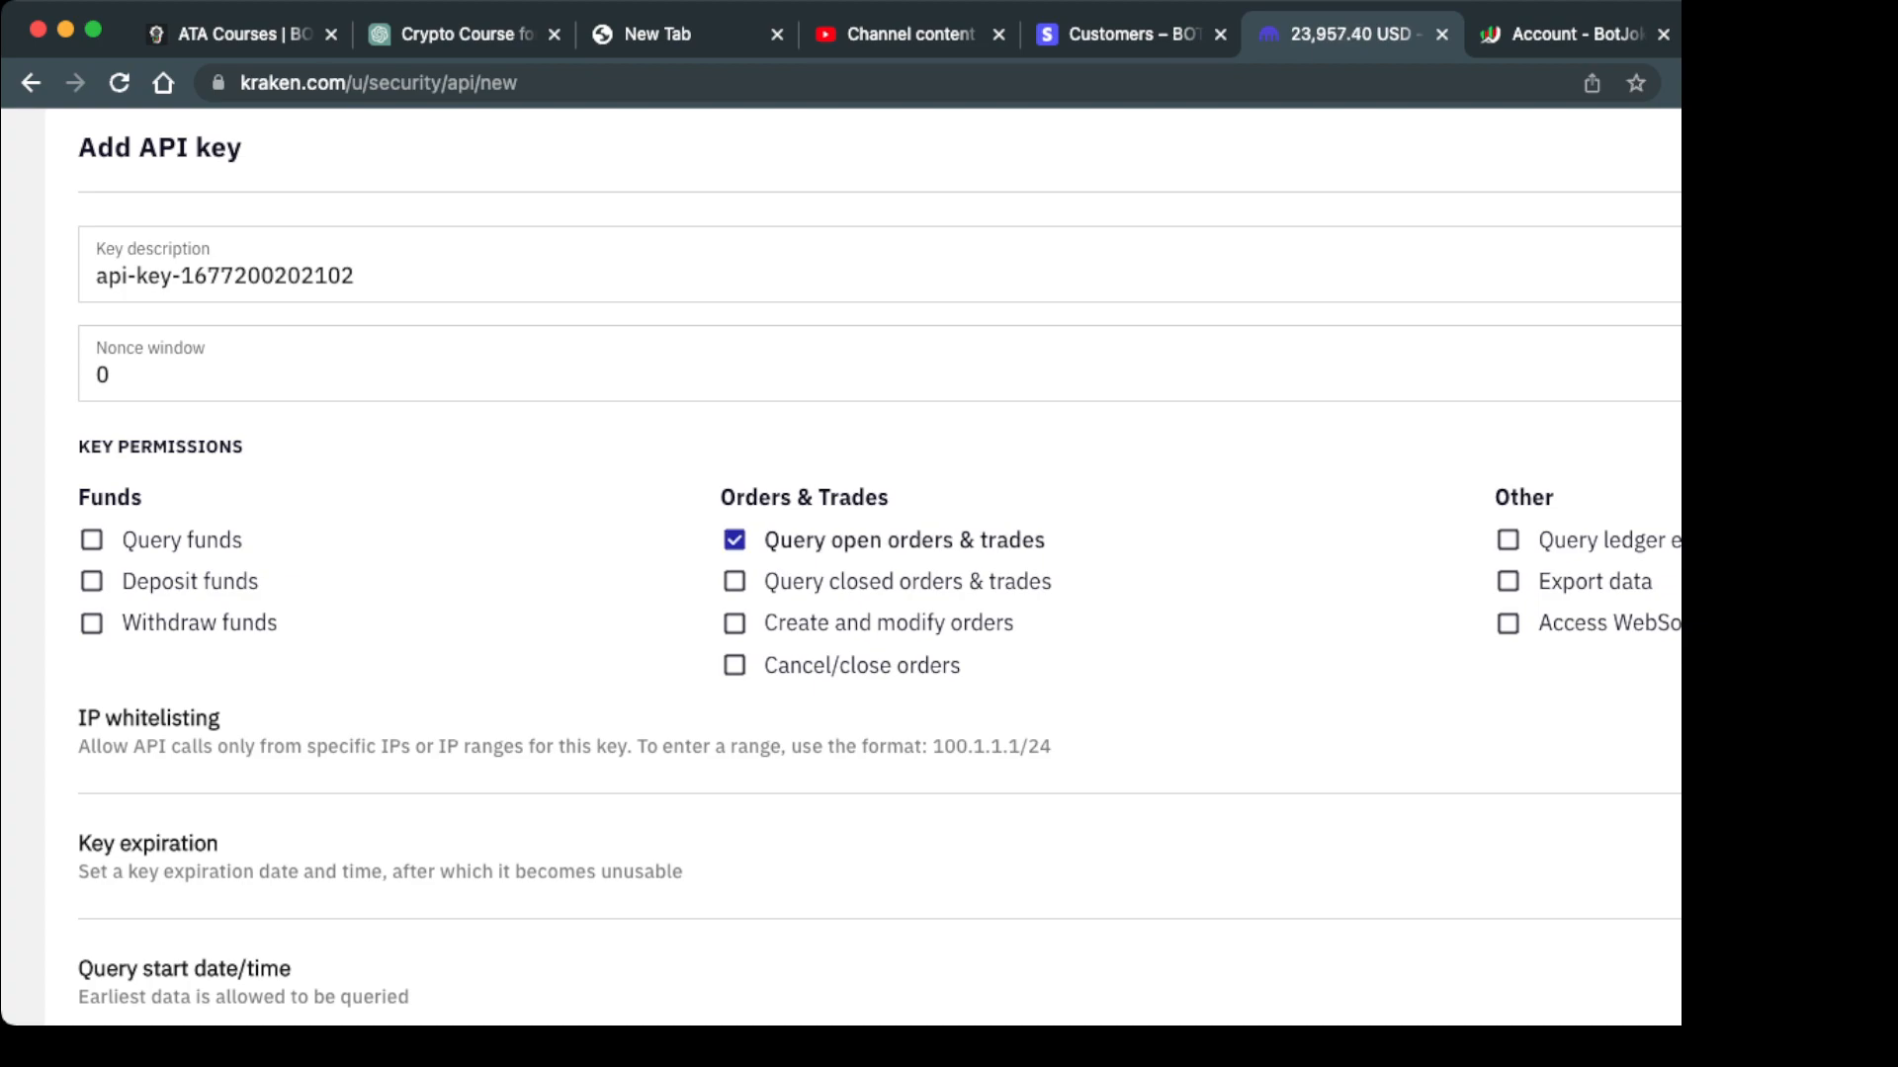
left_click(733, 582)
left_click(731, 623)
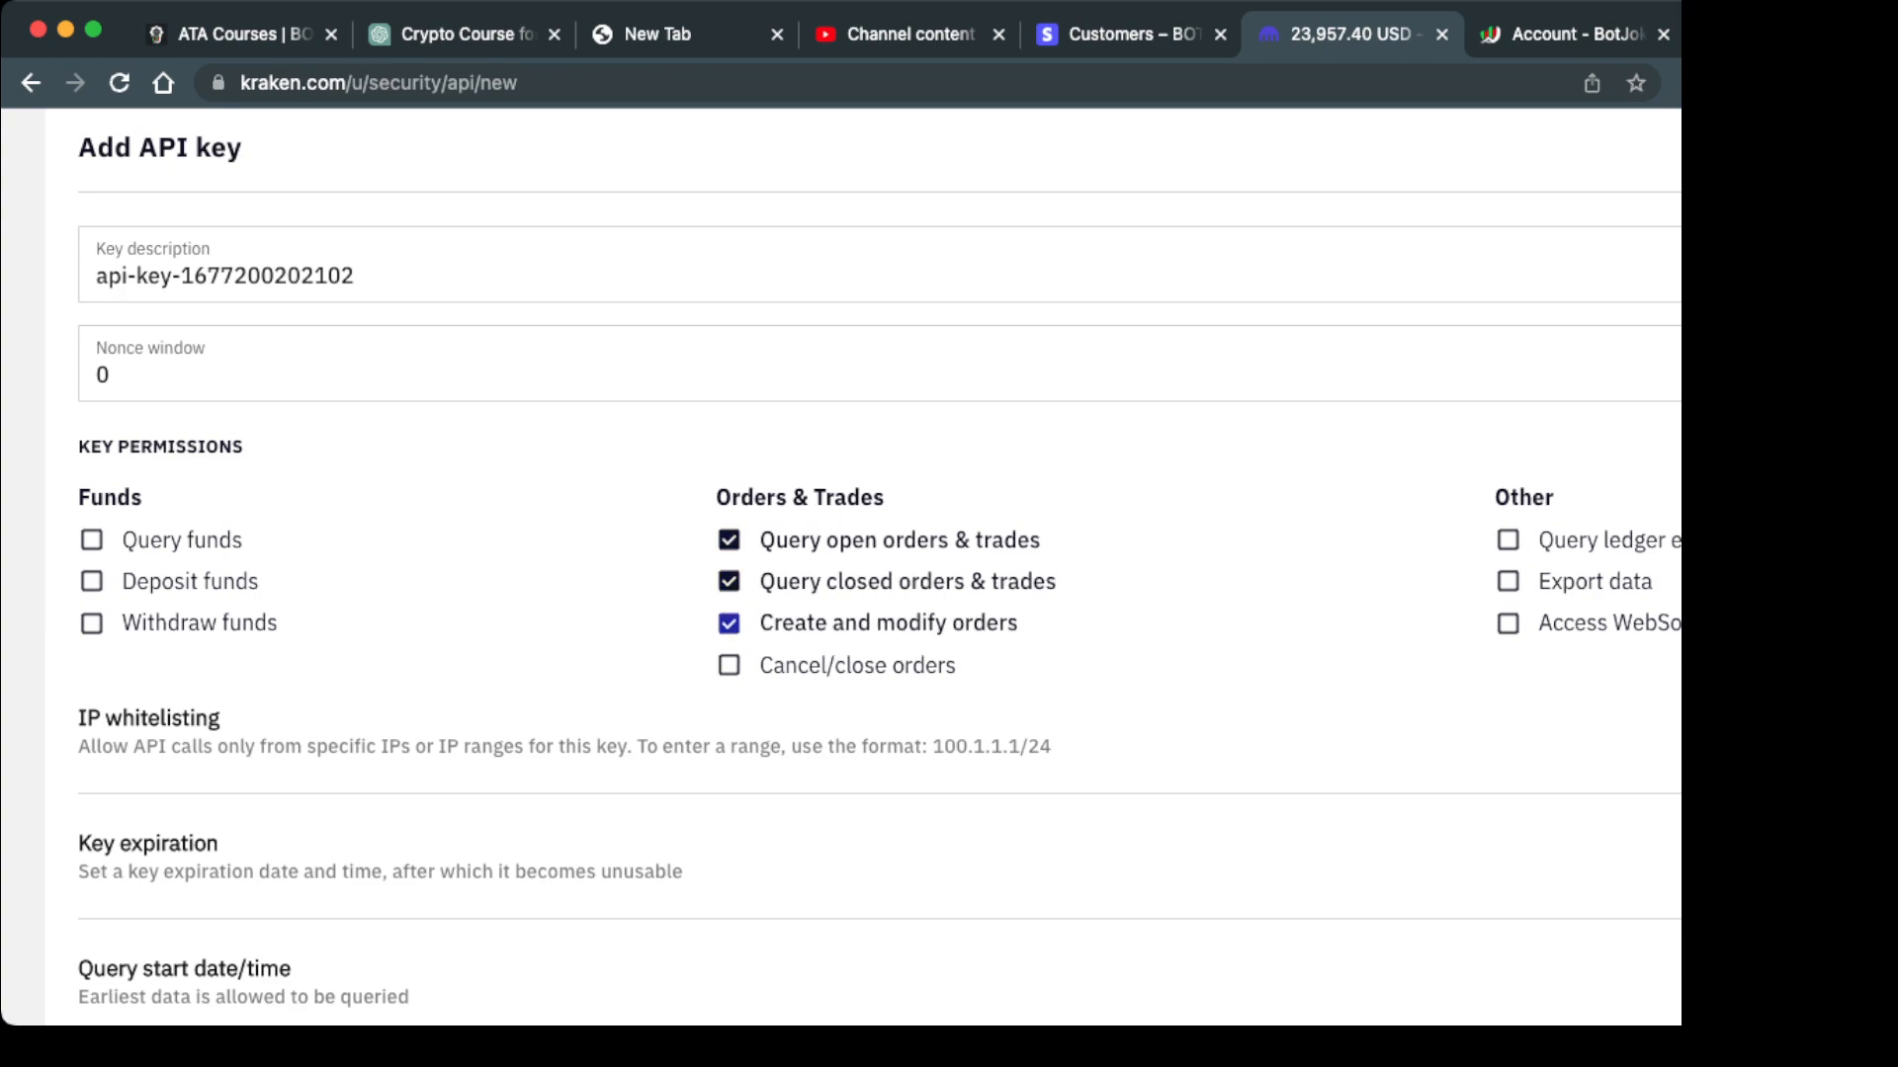
left_click(730, 666)
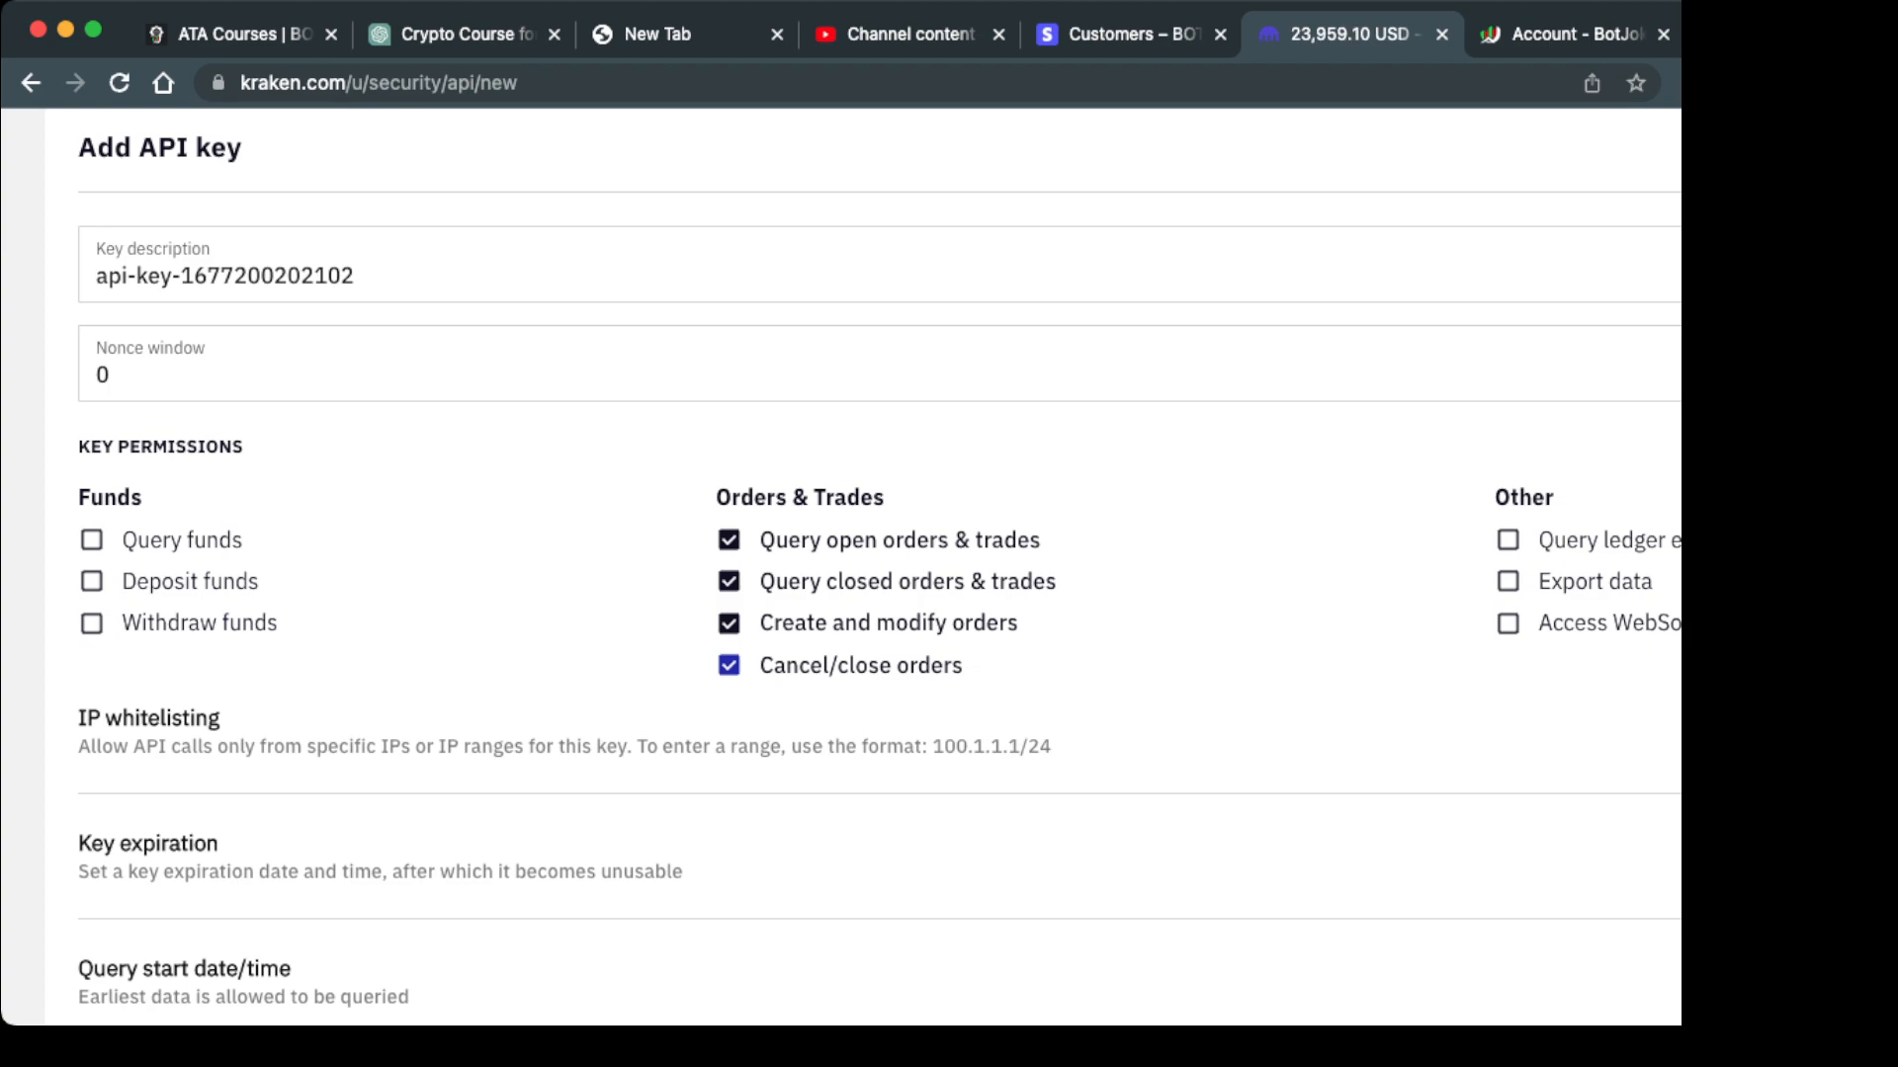
Step: Also allow the key Query ledger entries and Export data
left_click(1508, 540)
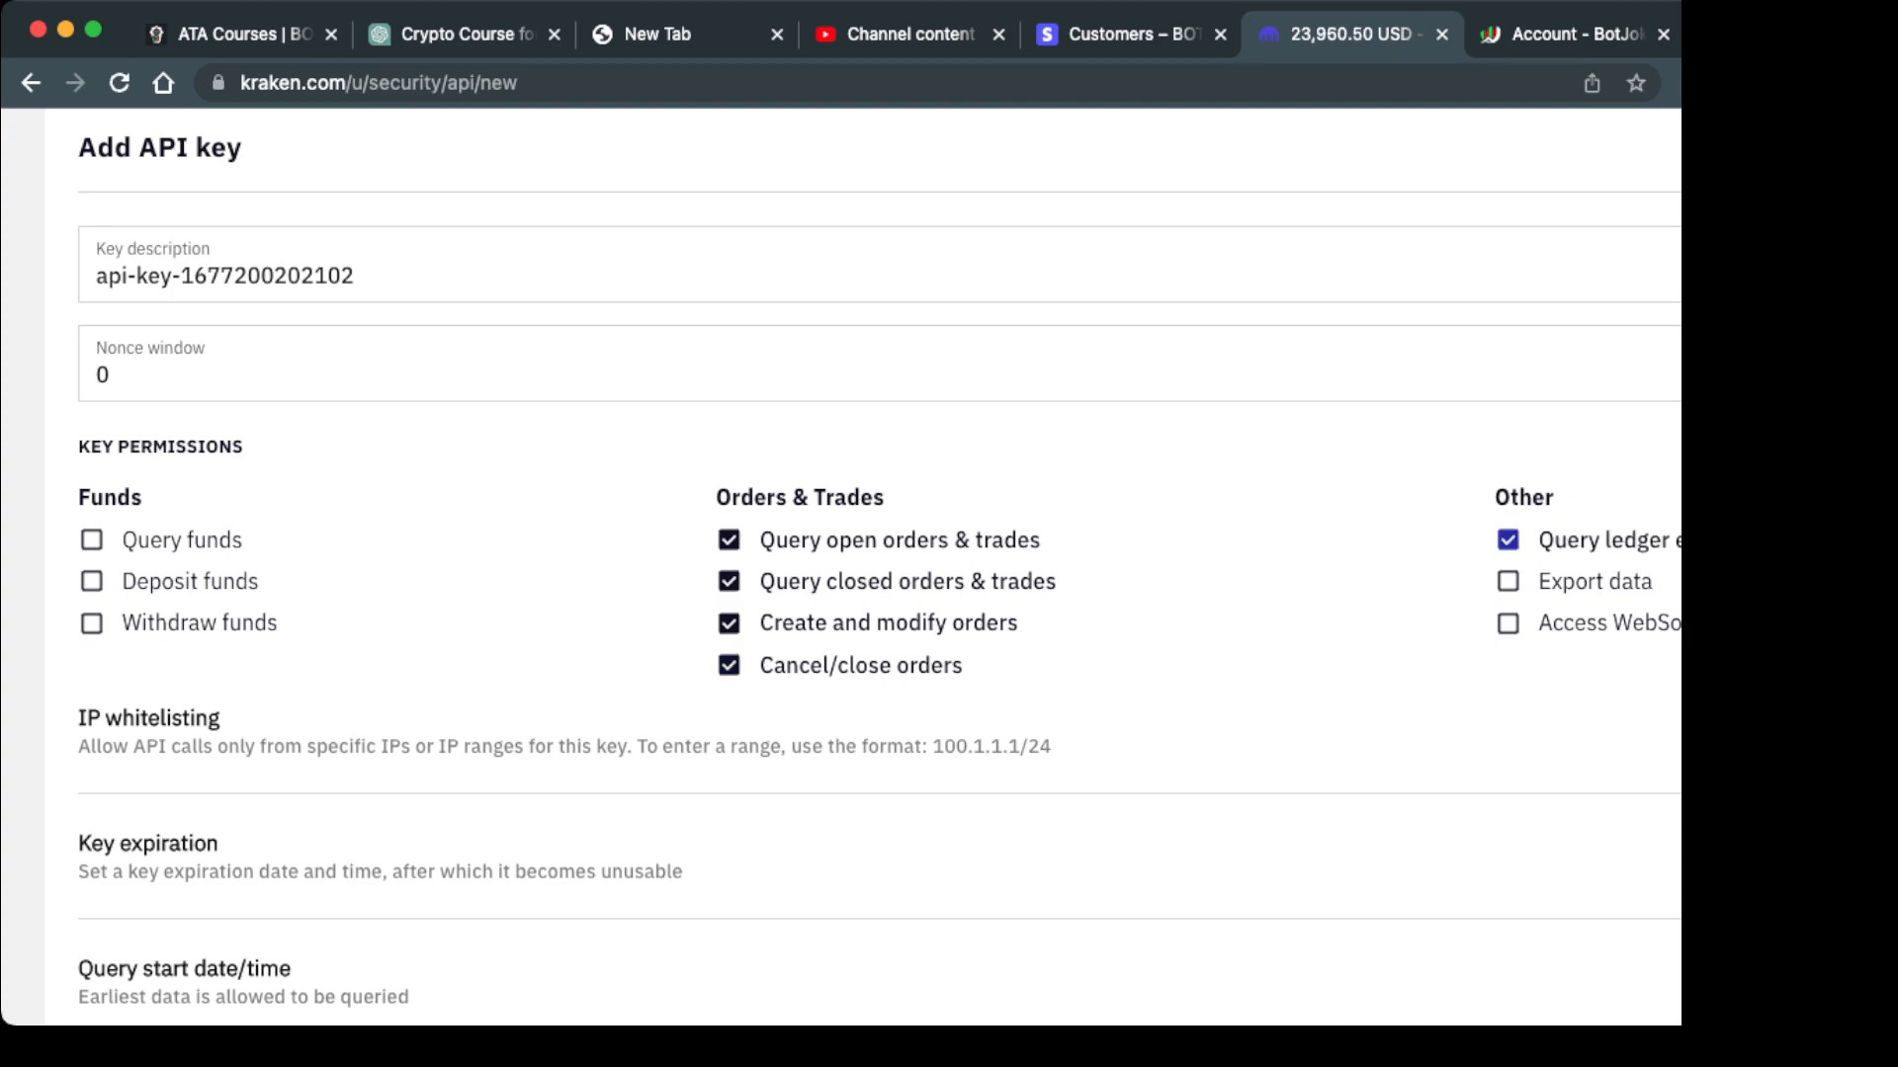
left_click(1509, 582)
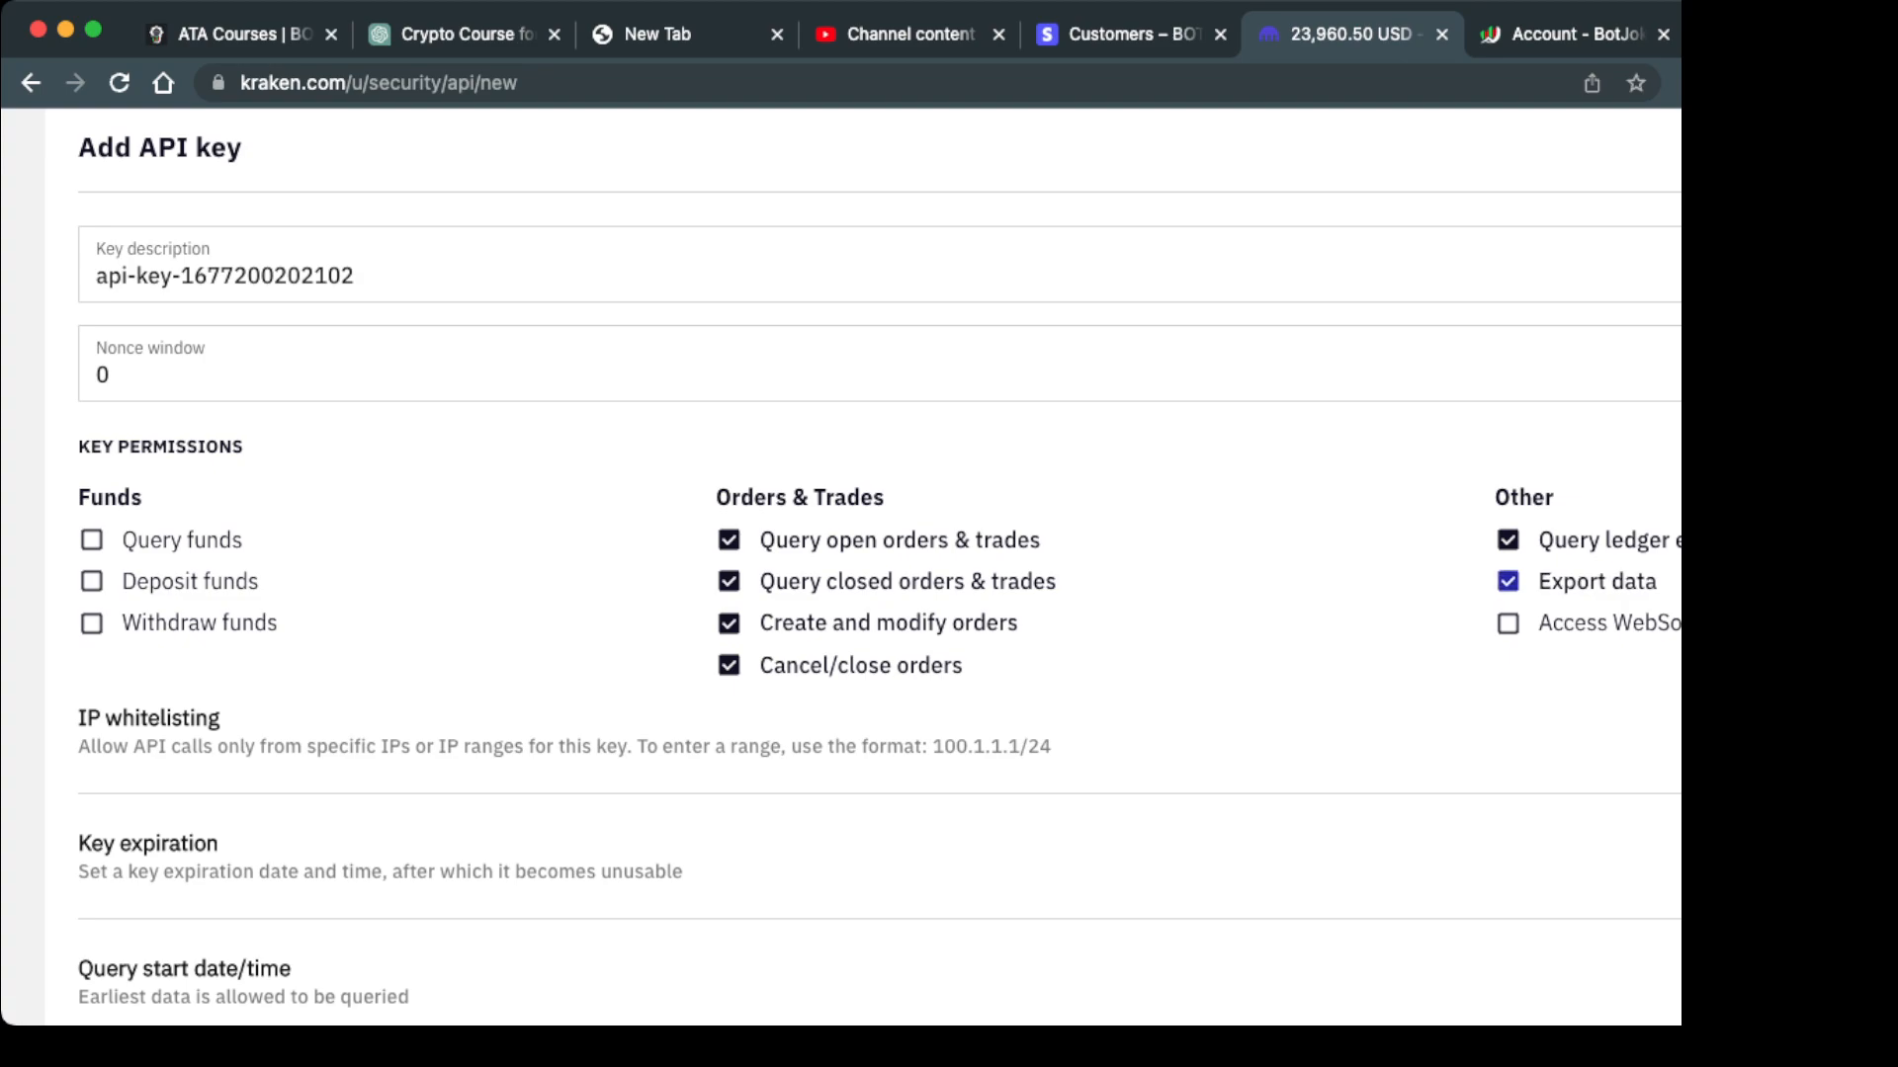
scroll(879, 563, "down", 1)
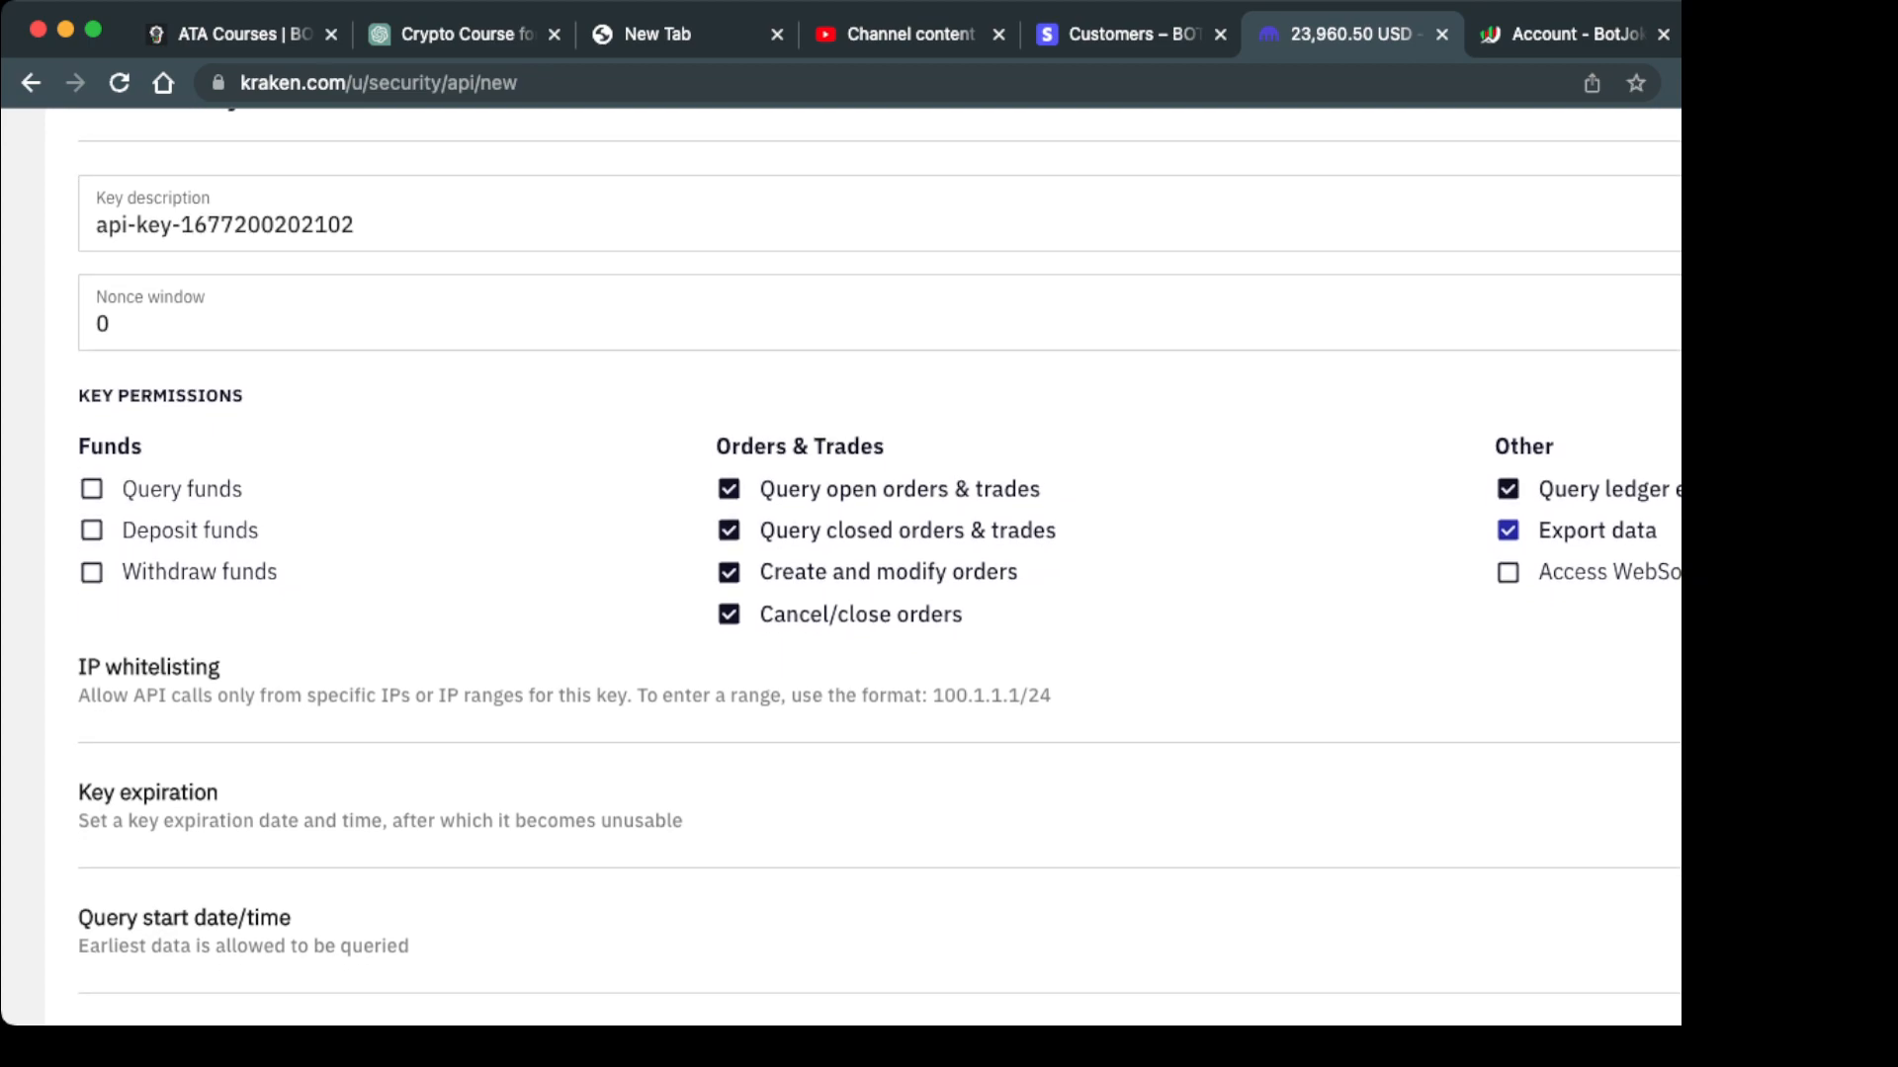
scroll(879, 564, "down", 5)
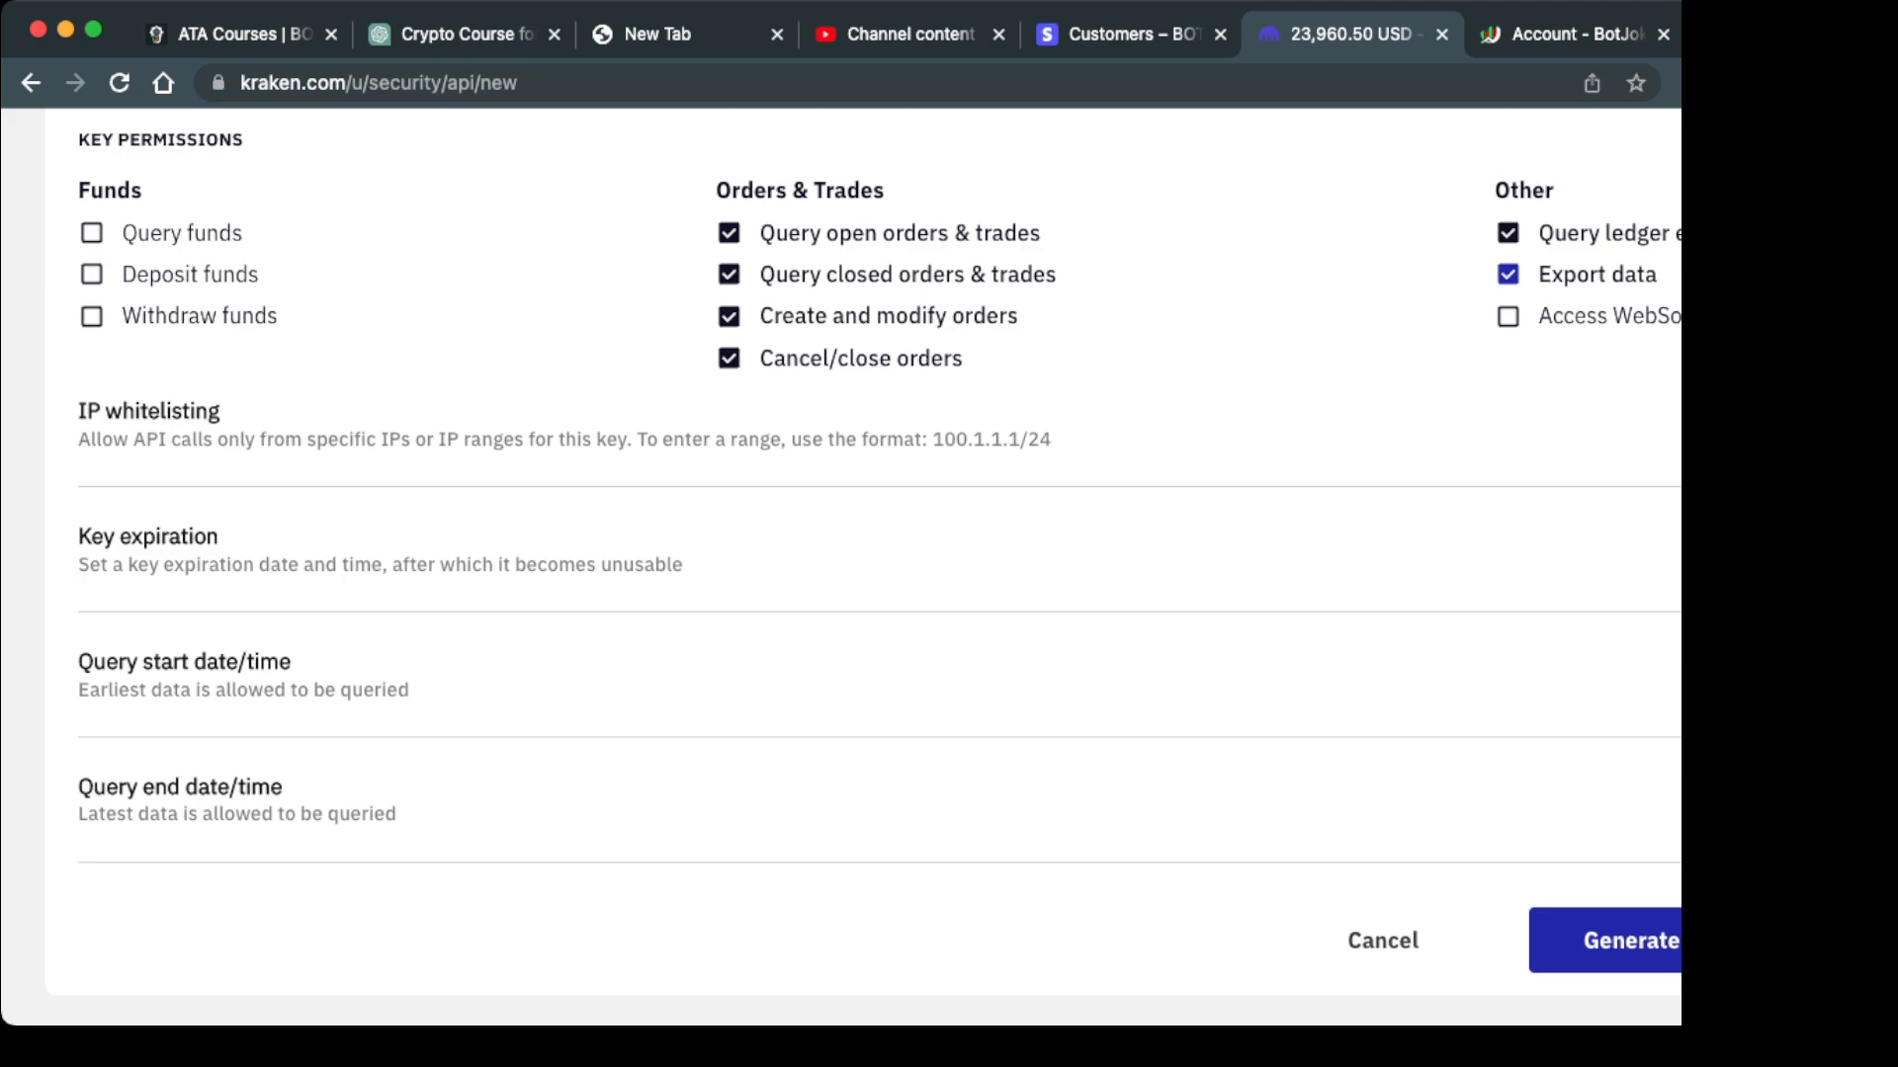
scroll(840, 566, "down", 2)
Step: Generate the API key, authorizing it with the sign-in 2FA code
left_click(1621, 869)
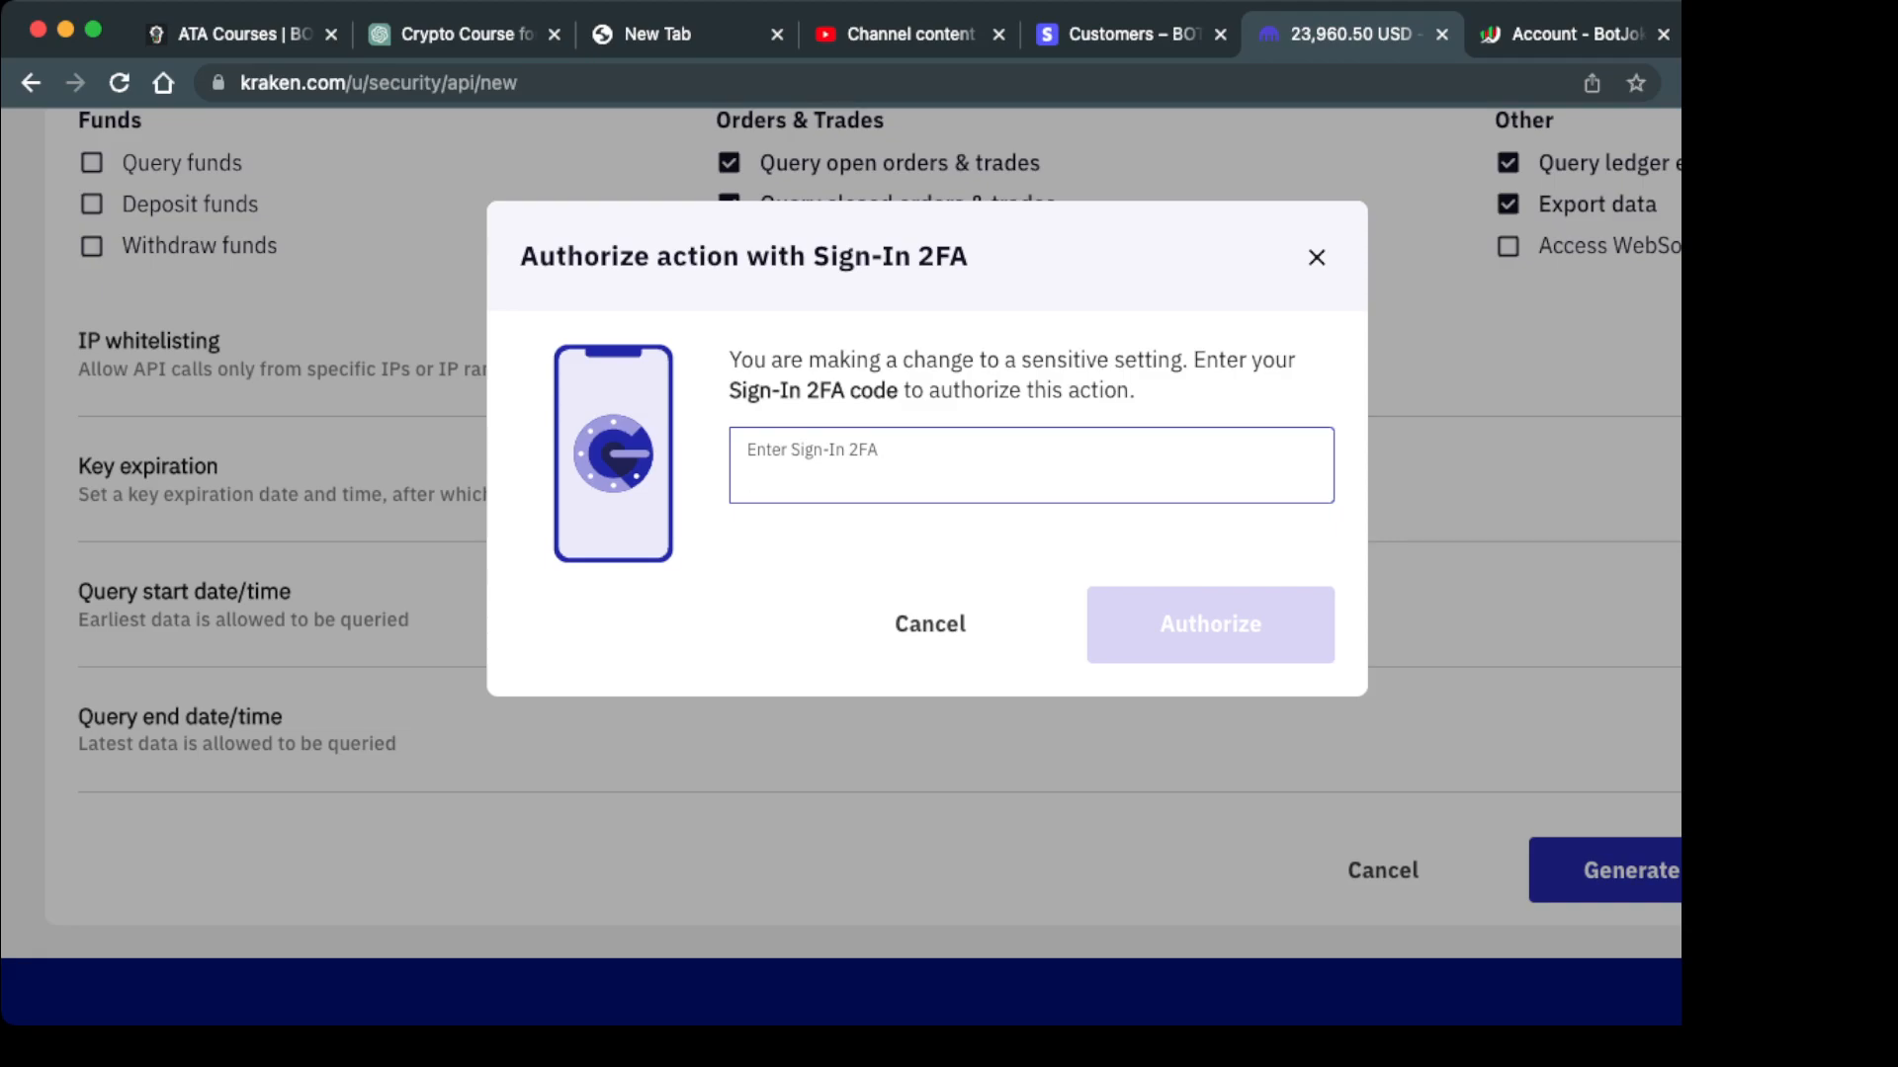
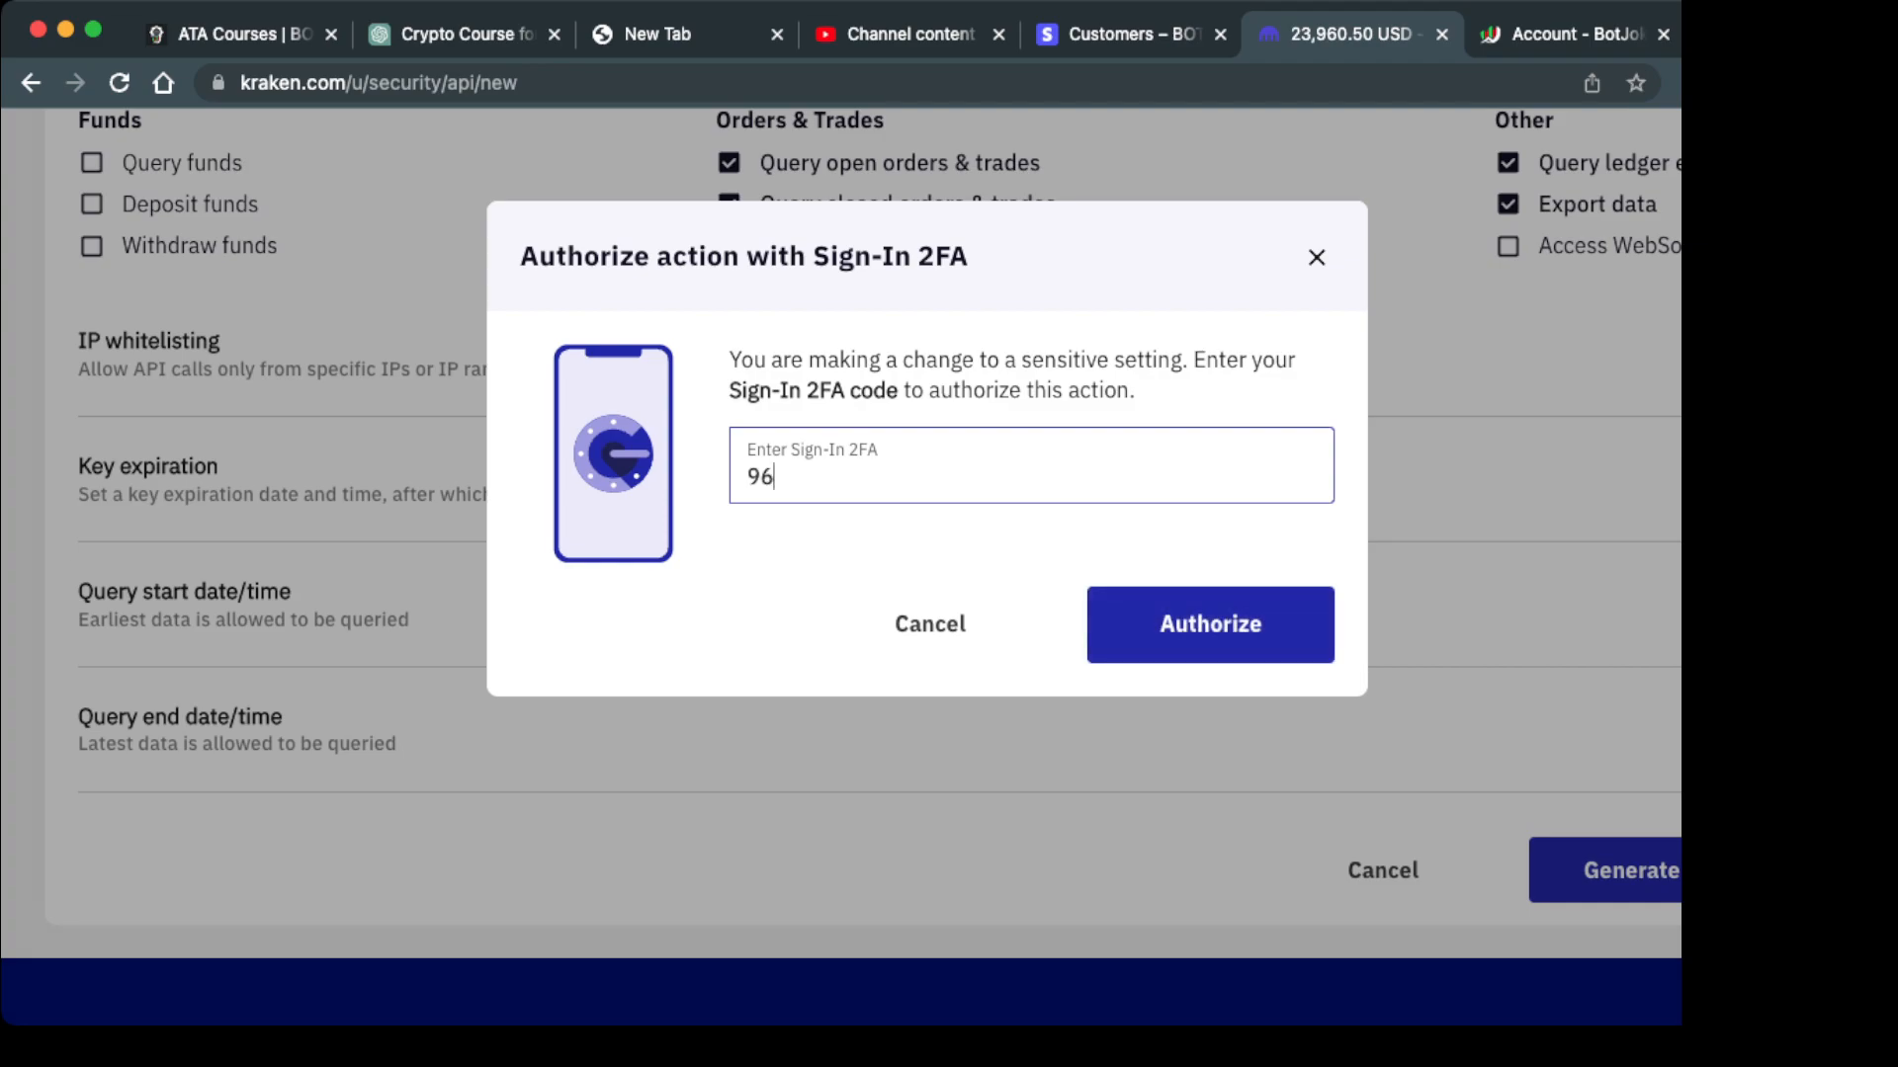
key("Return")
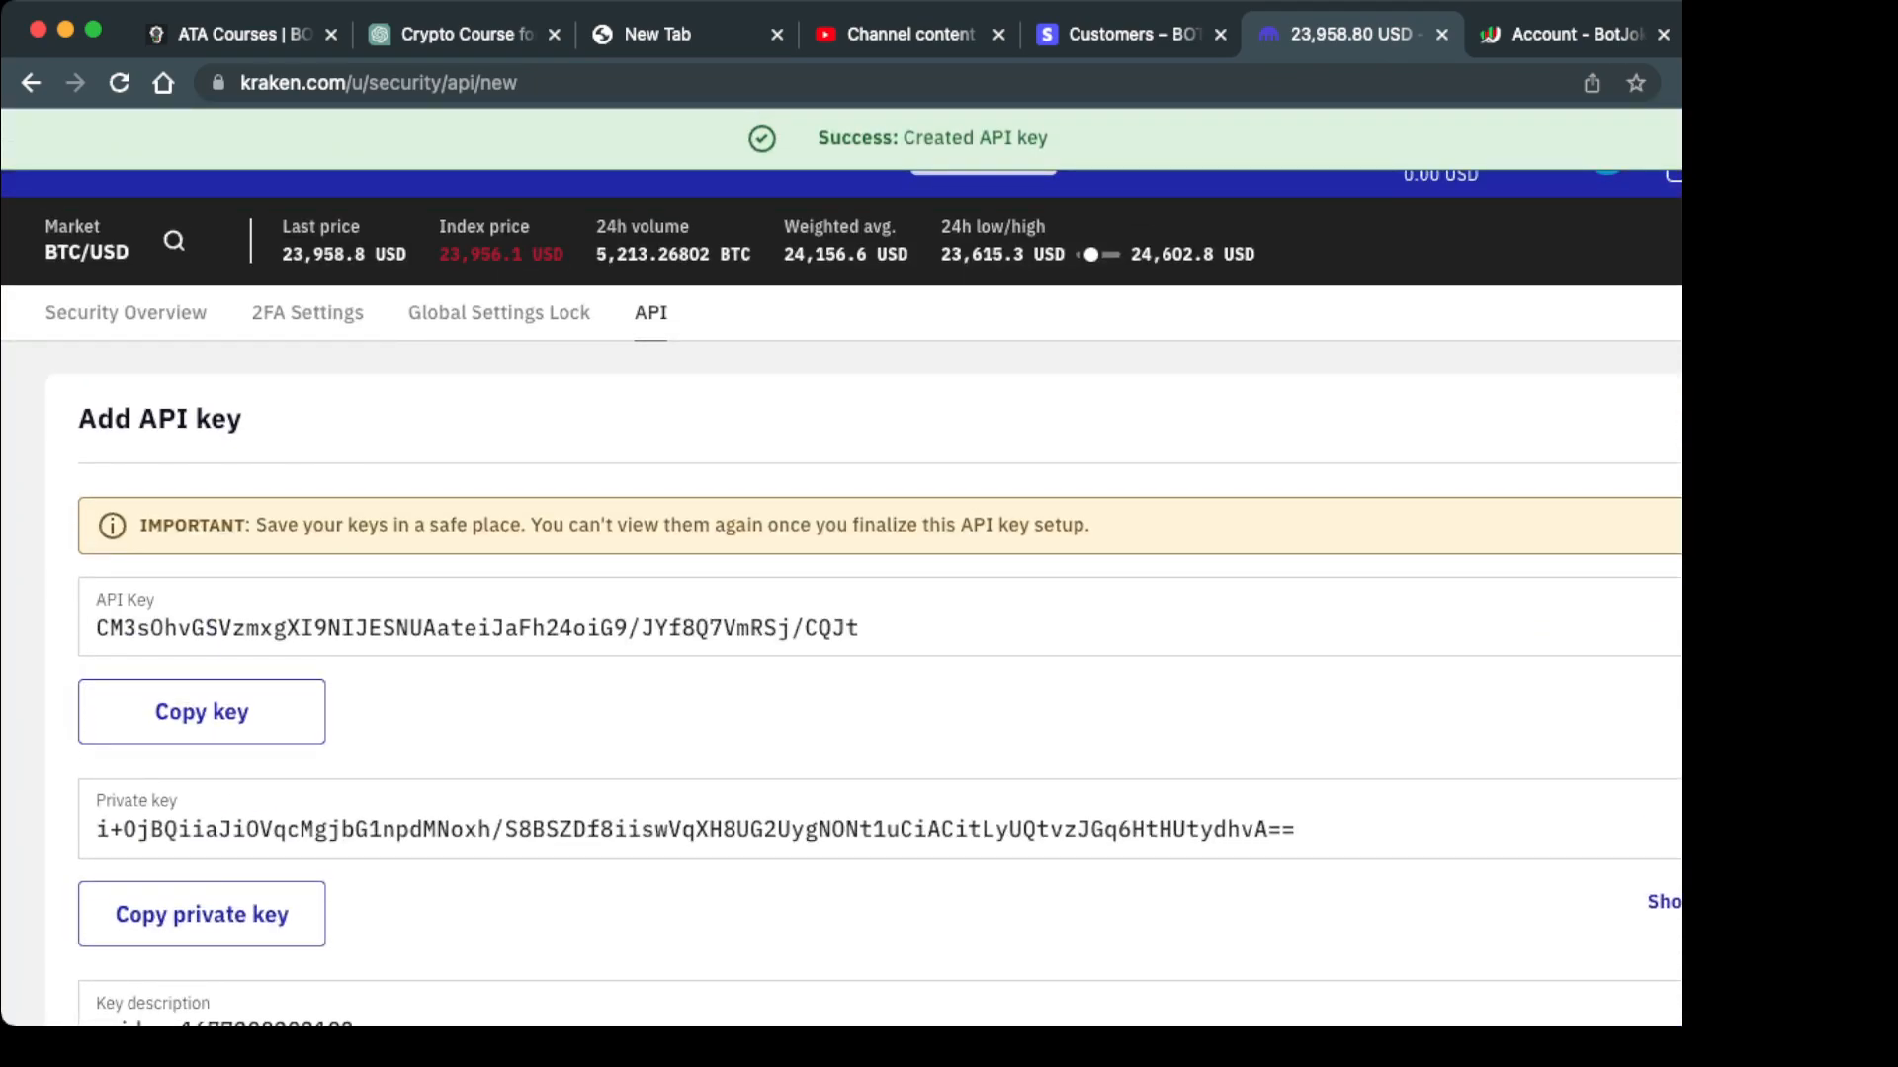
Step: Review the generated keys, then switch to the BotJok account dashboard
scroll(840, 593, "down", 2)
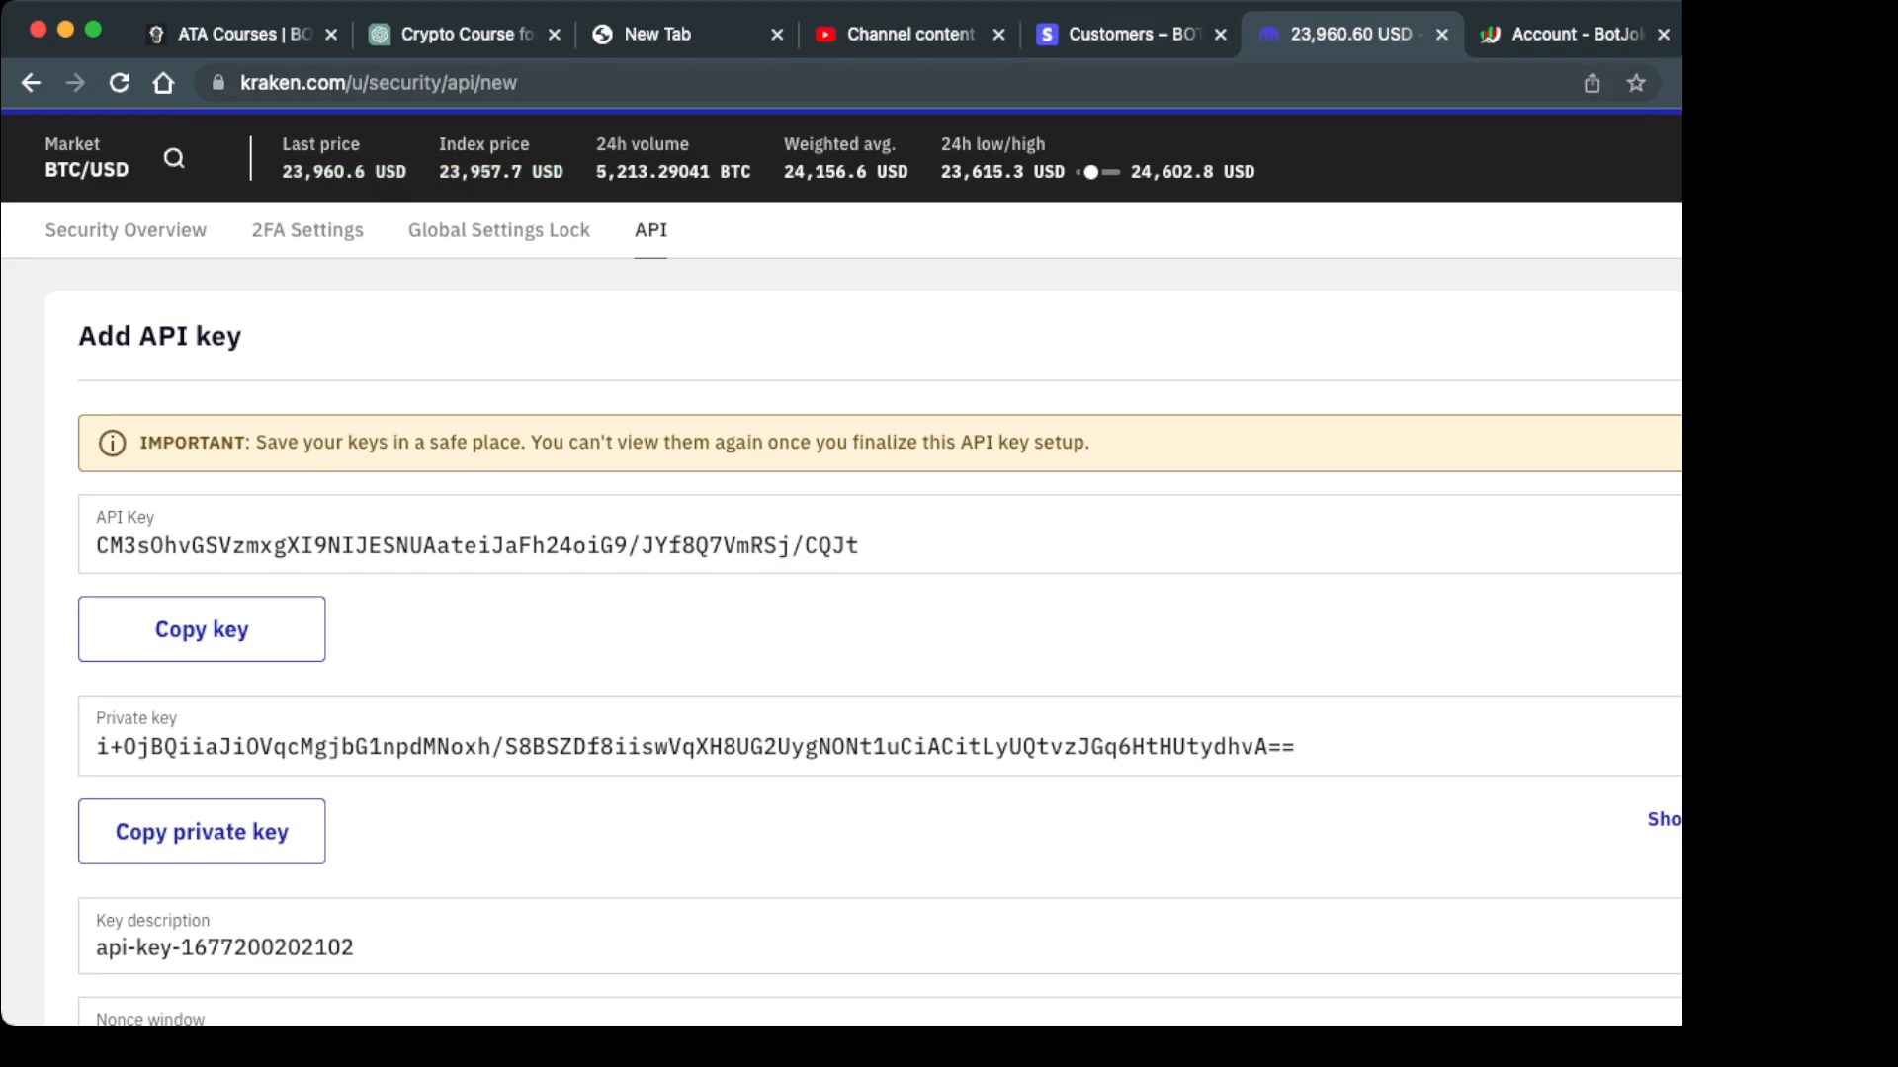
left_click(1531, 39)
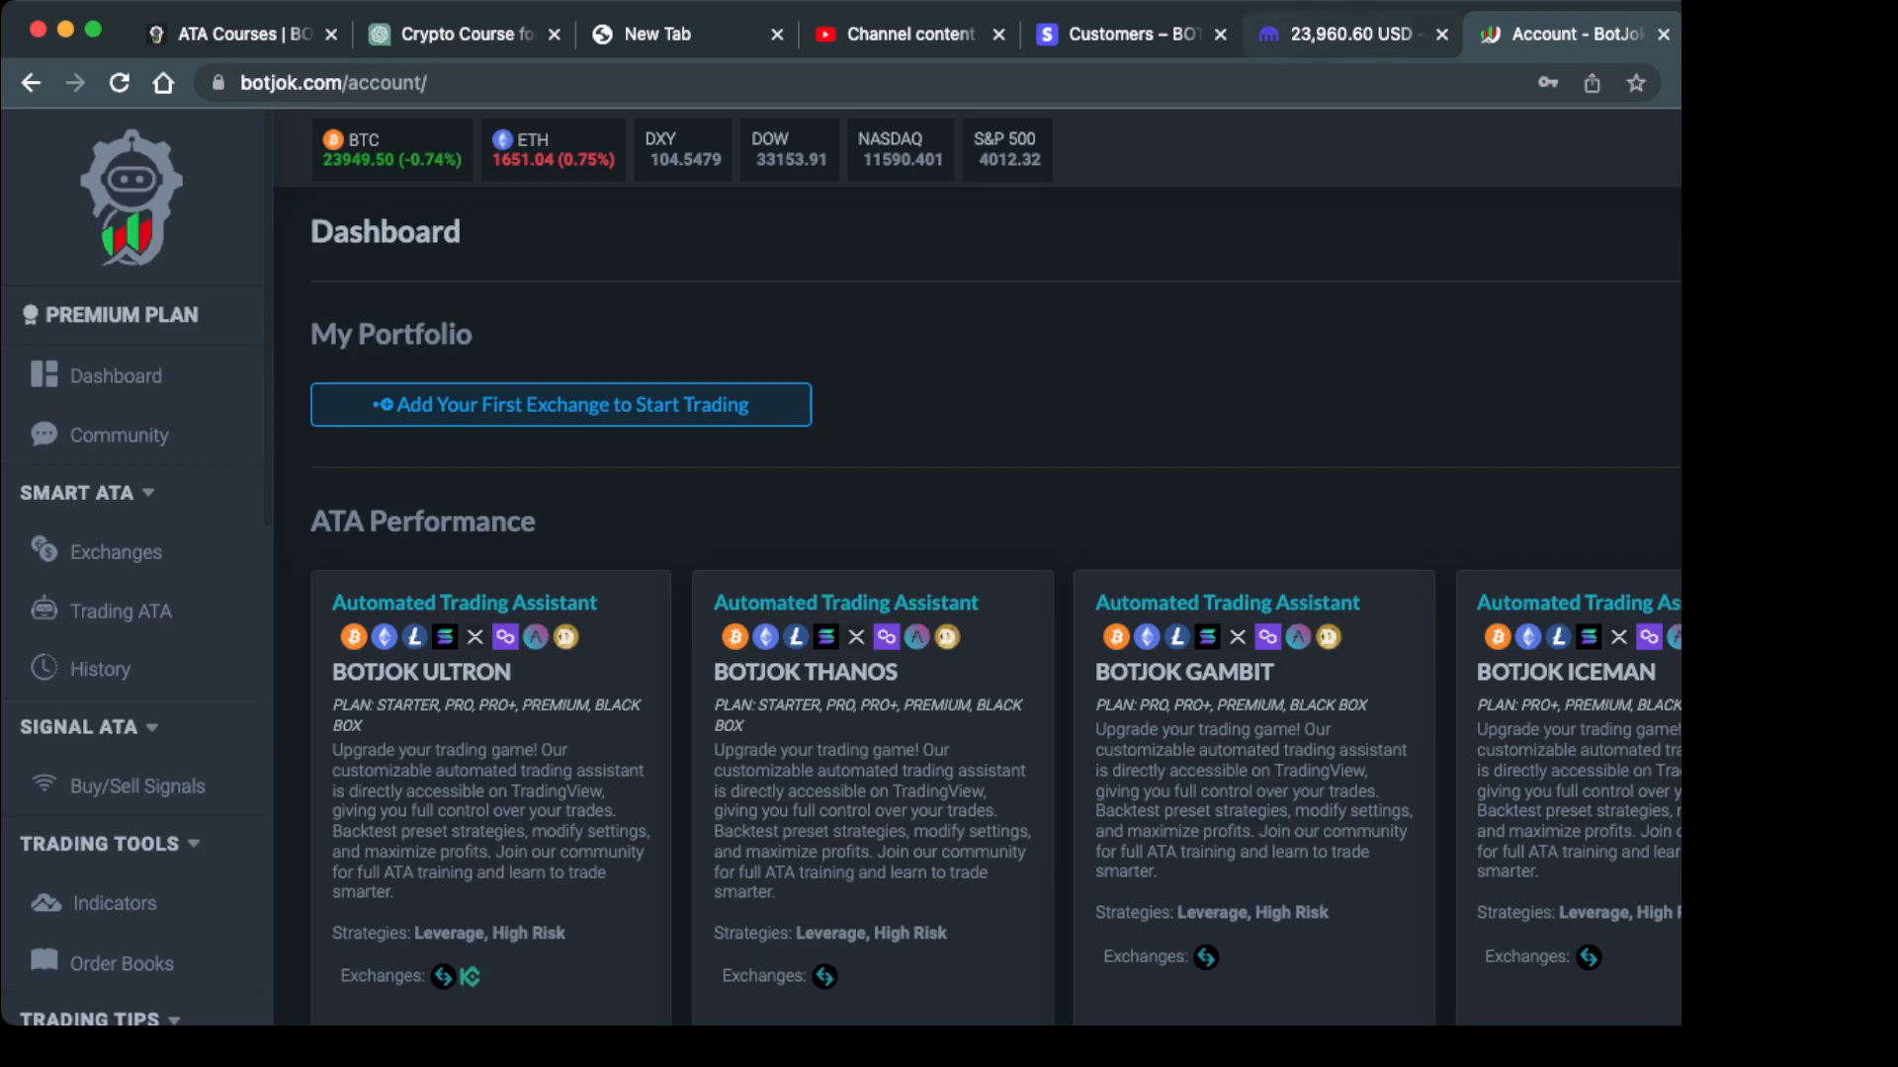
Step: Close the Customers tab and add a Kraken Spot exchange named ATA TRADER
left_click(1220, 33)
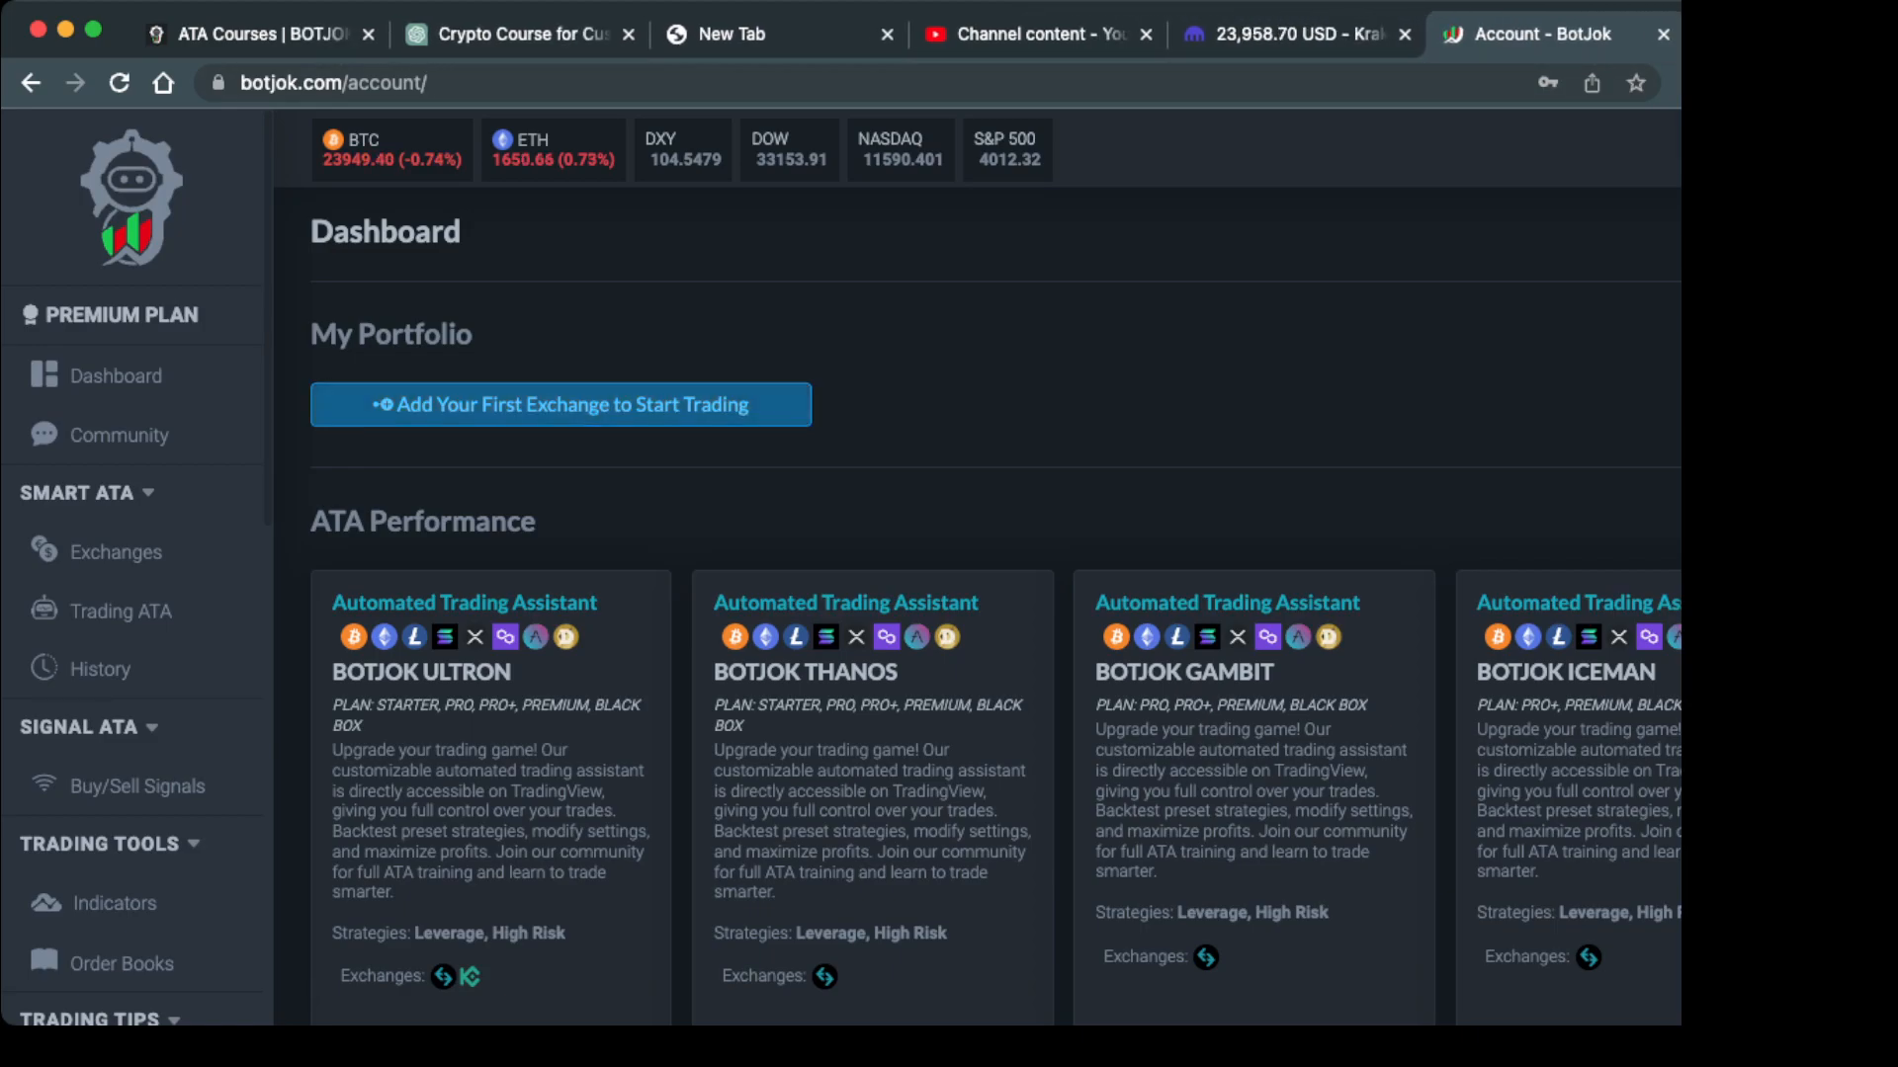
left_click(560, 405)
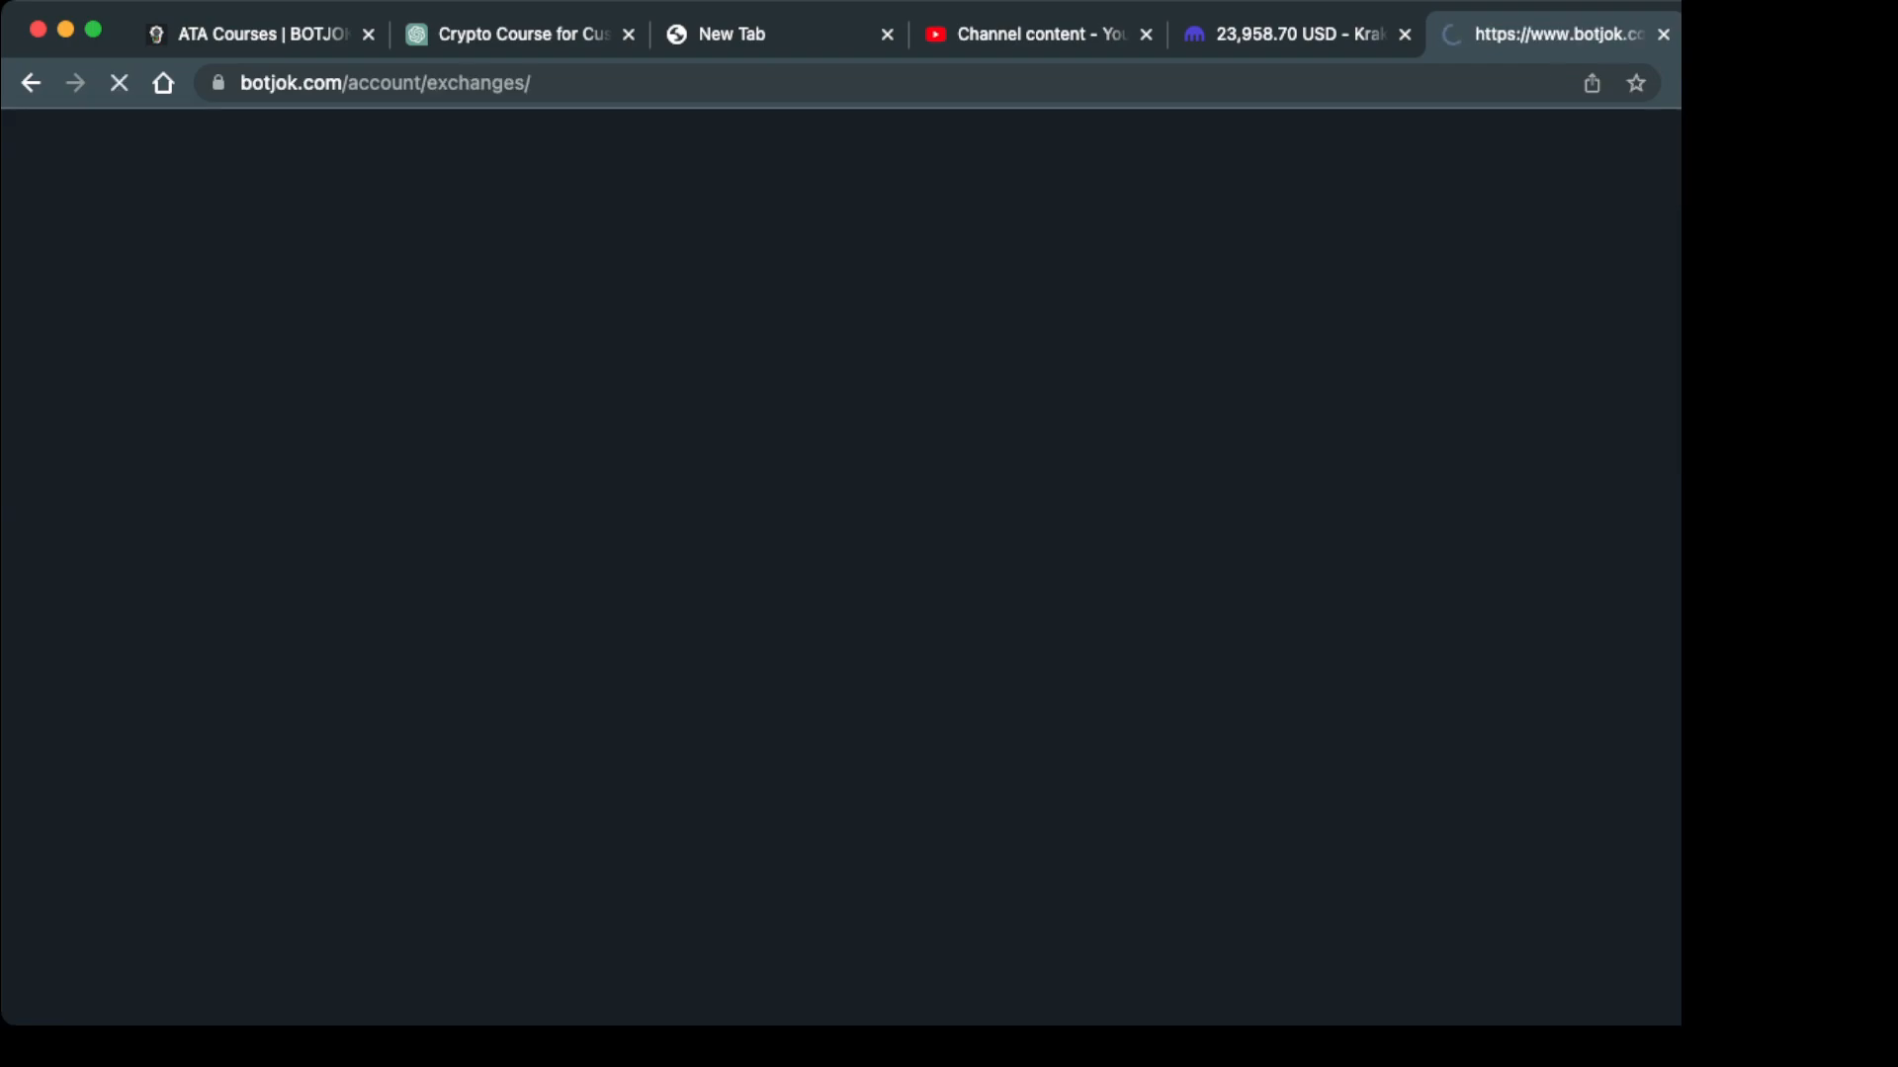
left_click(804, 453)
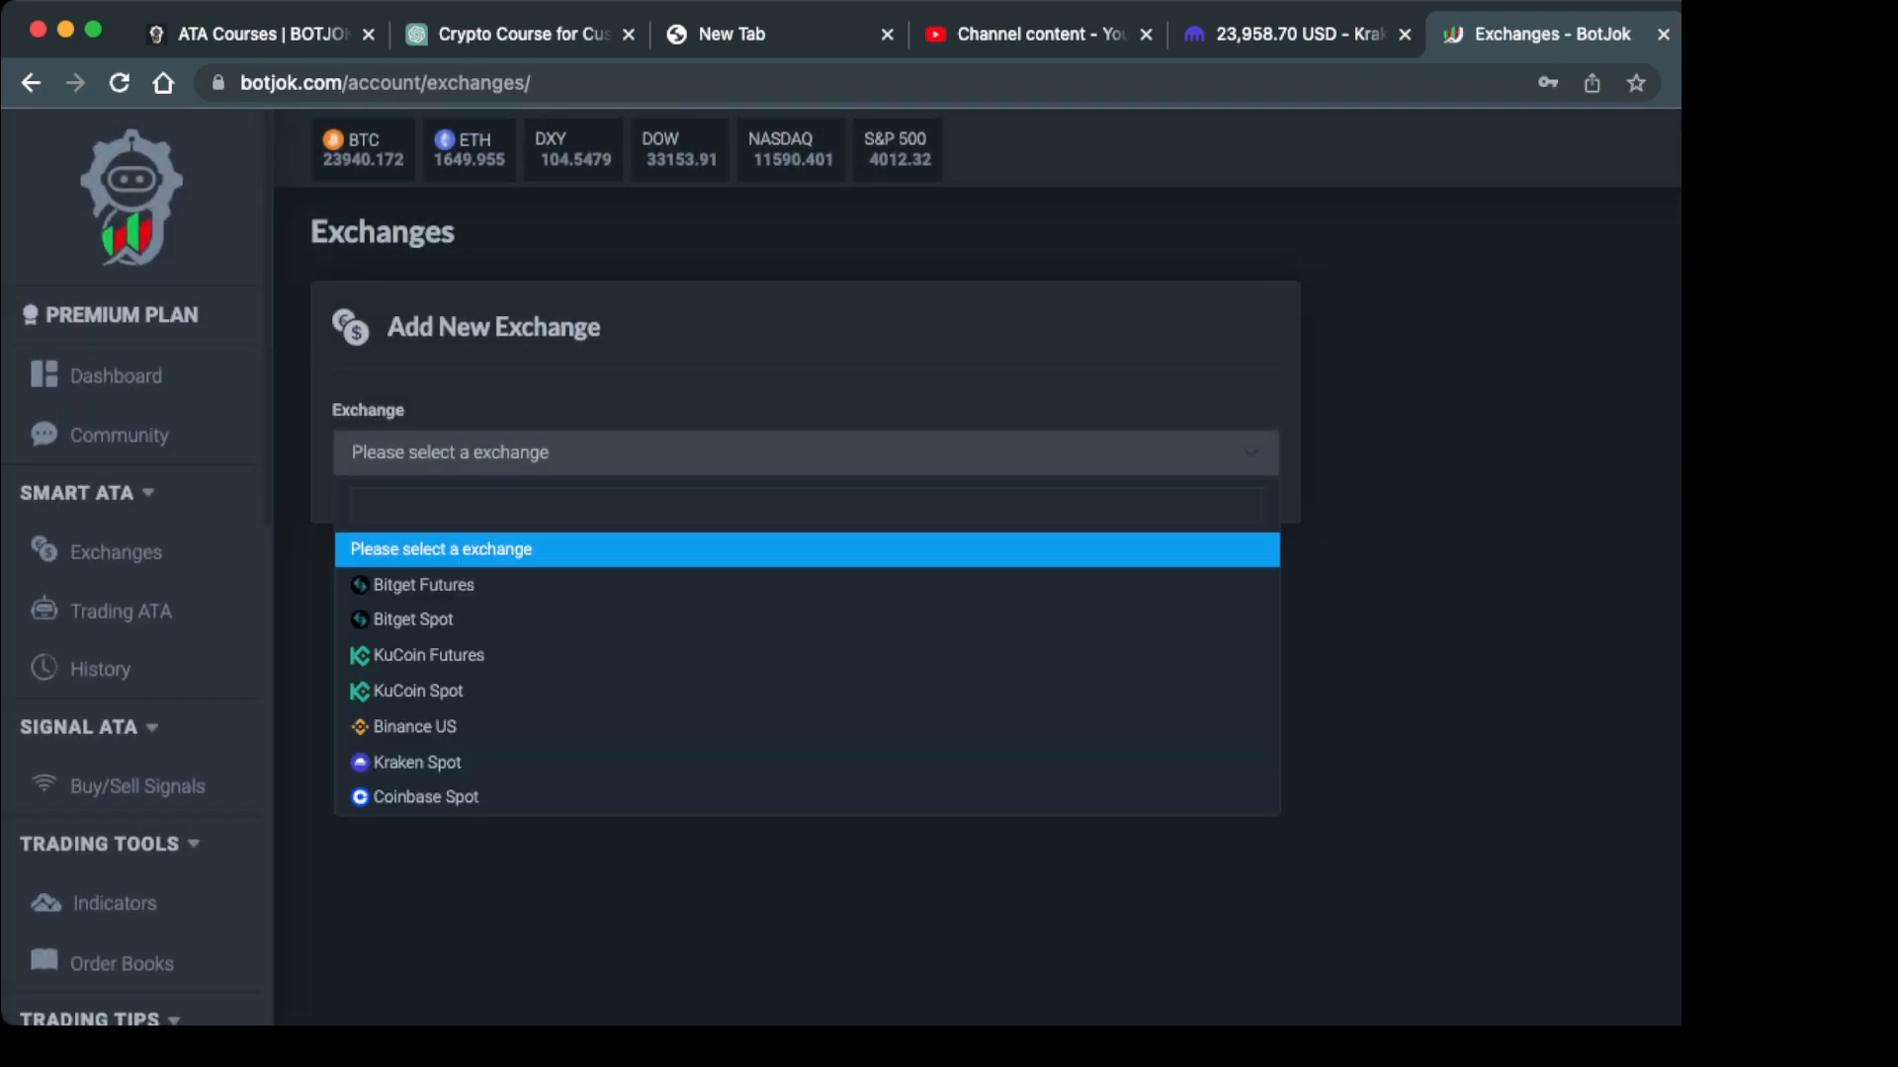
left_click(417, 762)
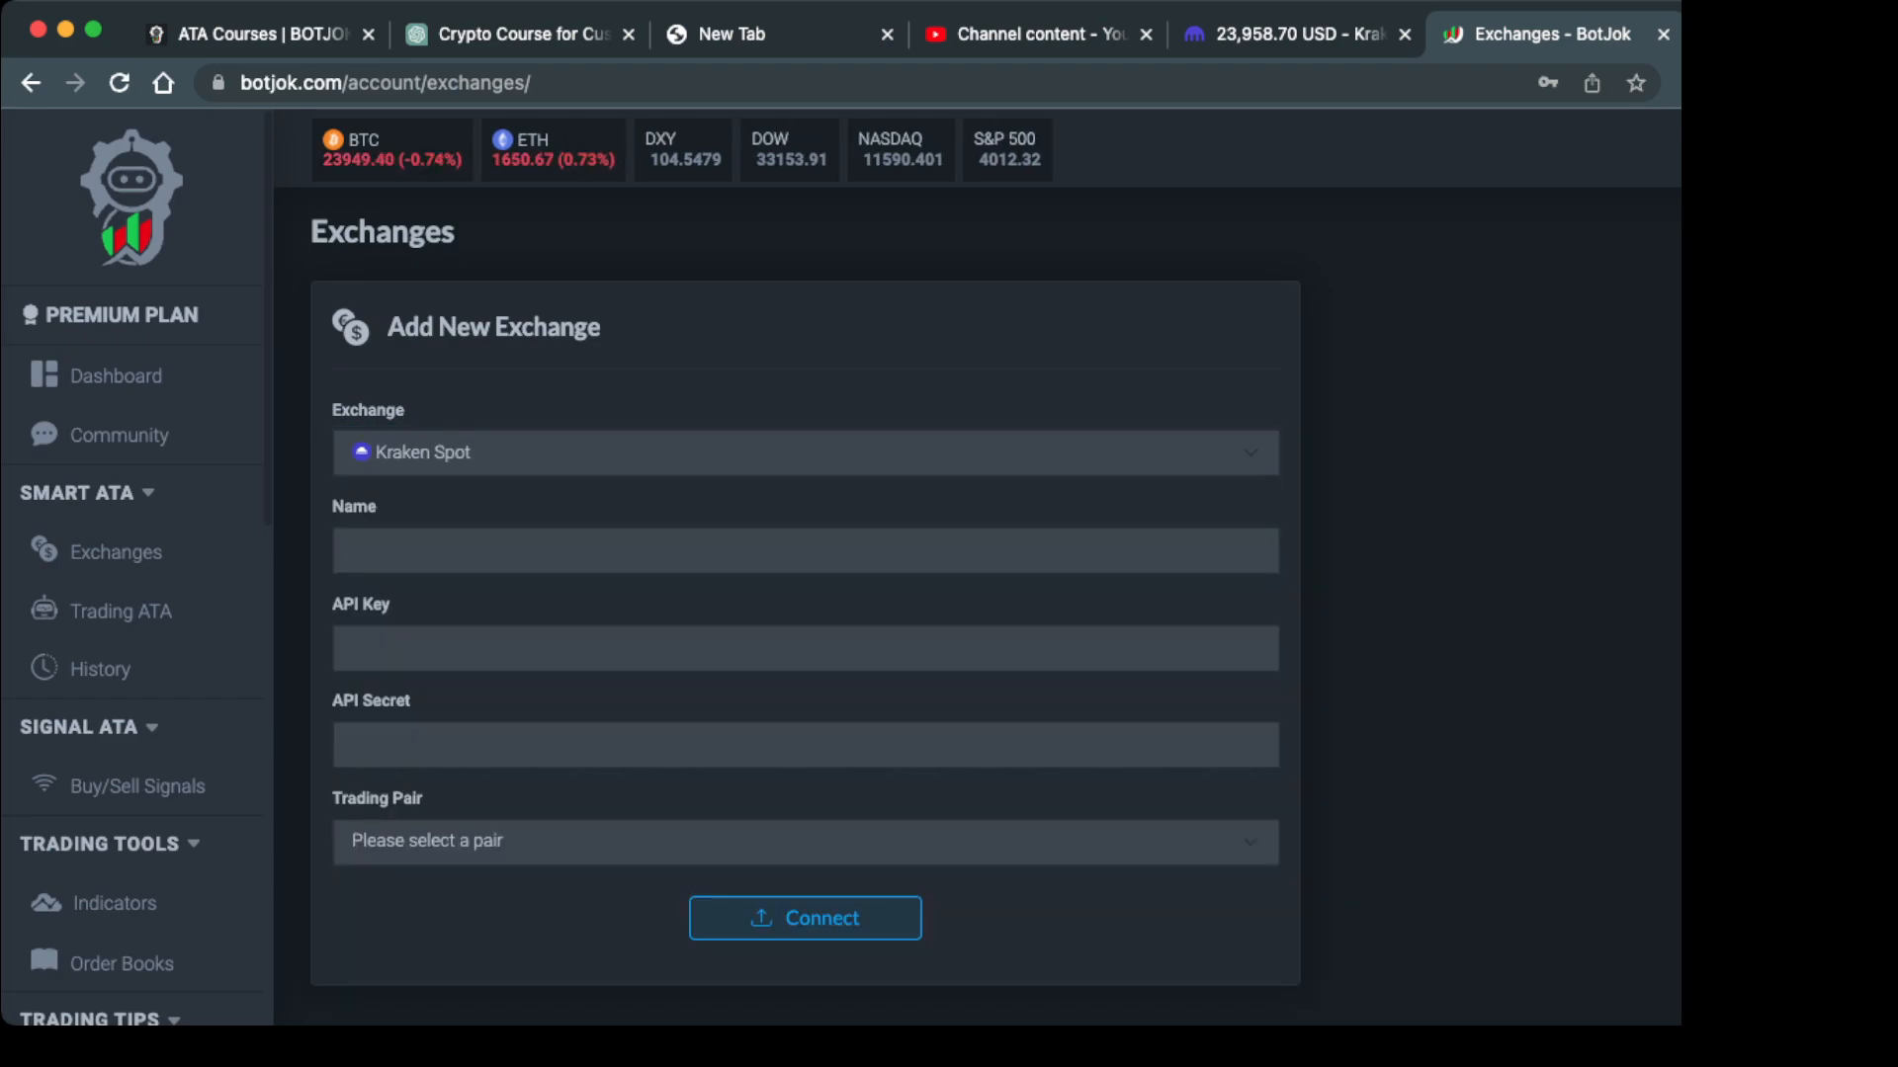
type("ATA TRADER")
Step: Copy Kraken's public API key into BotJok's API Key field
left_click(1272, 35)
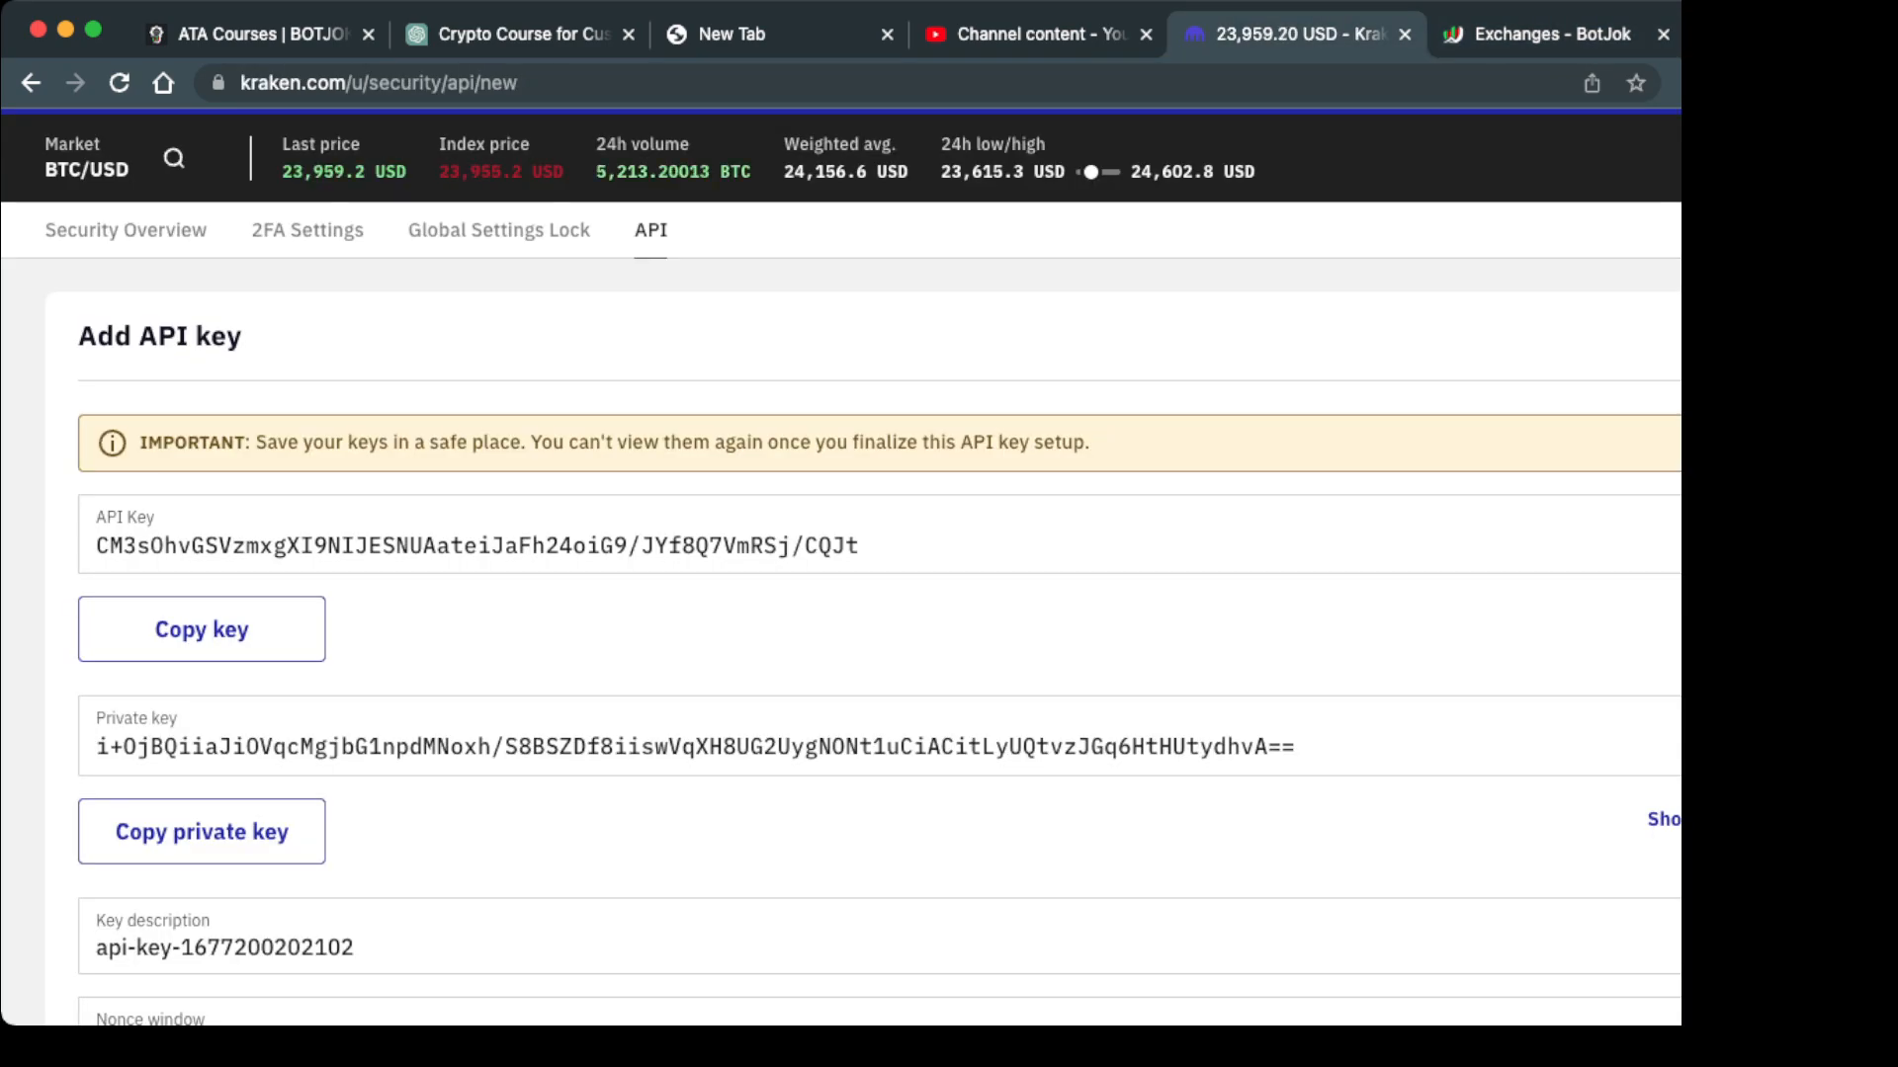
left_click(202, 629)
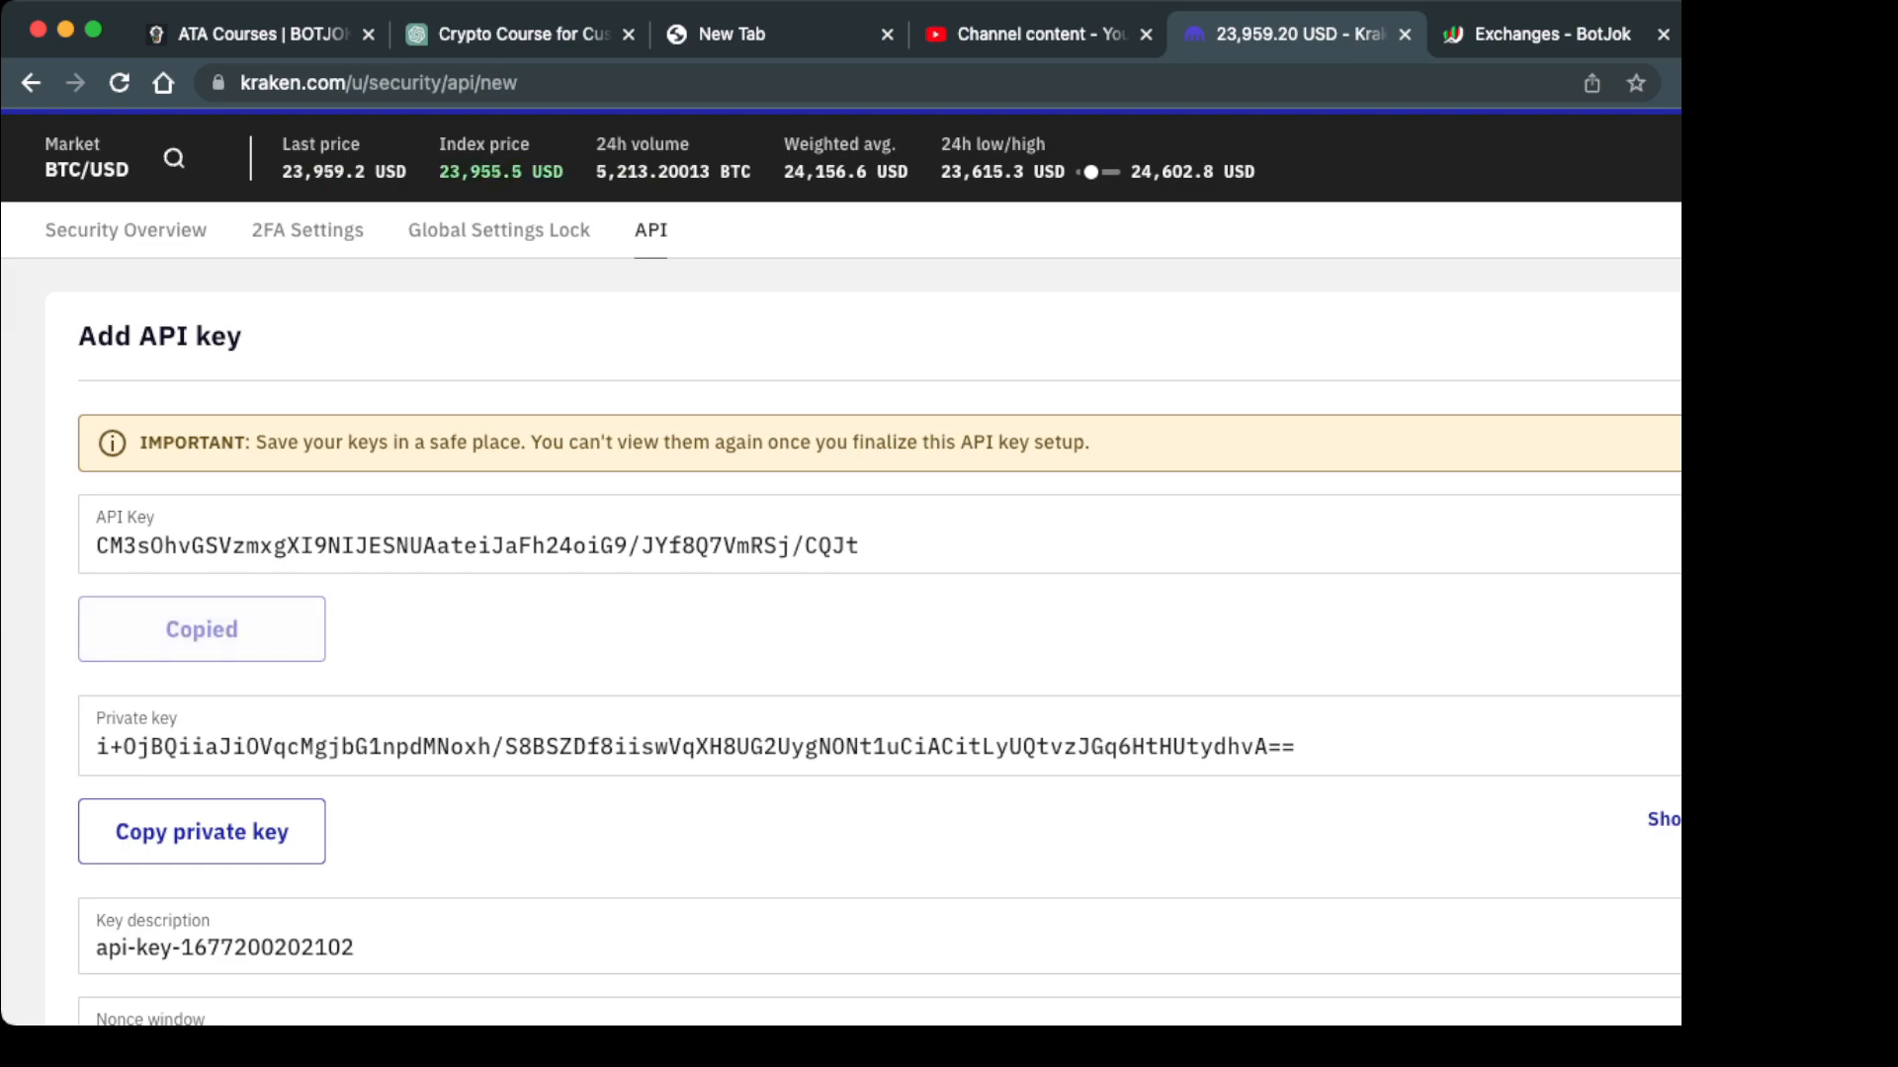
left_click(1550, 36)
left_click(353, 648)
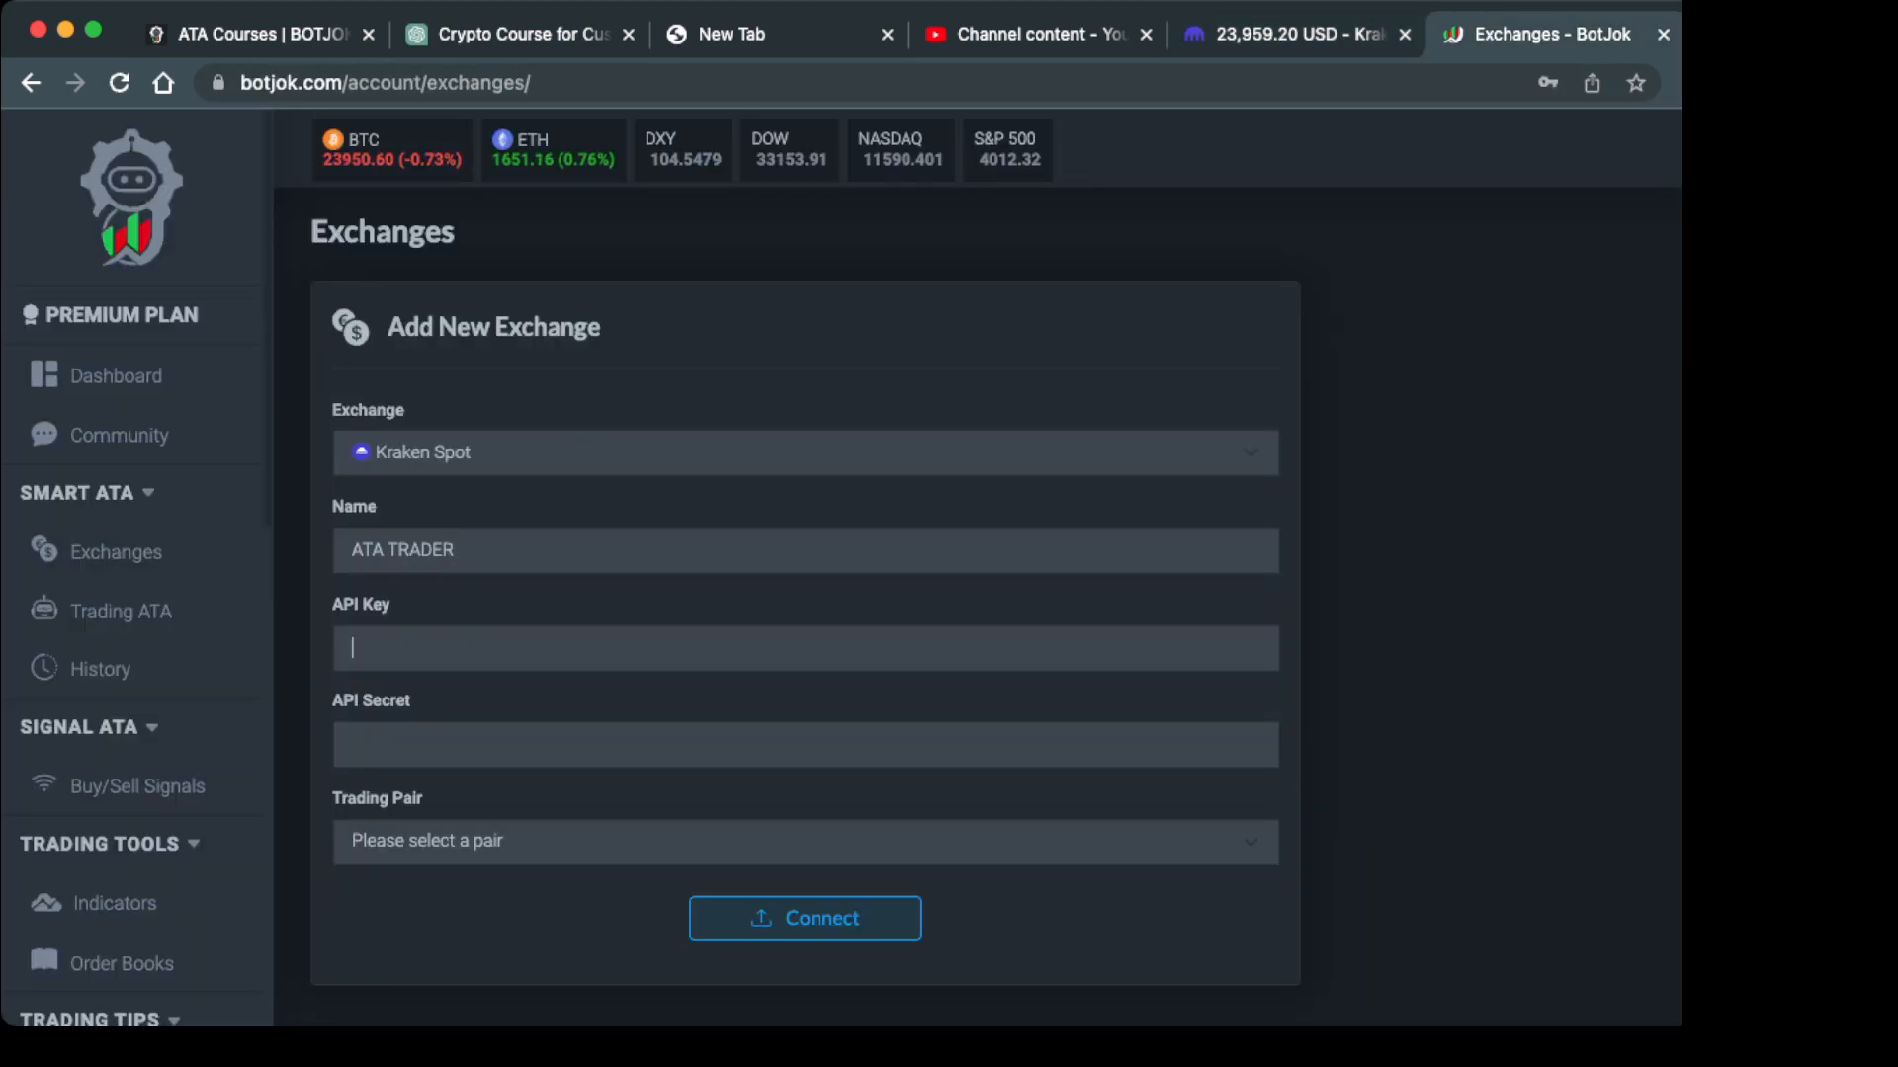
key("super+v")
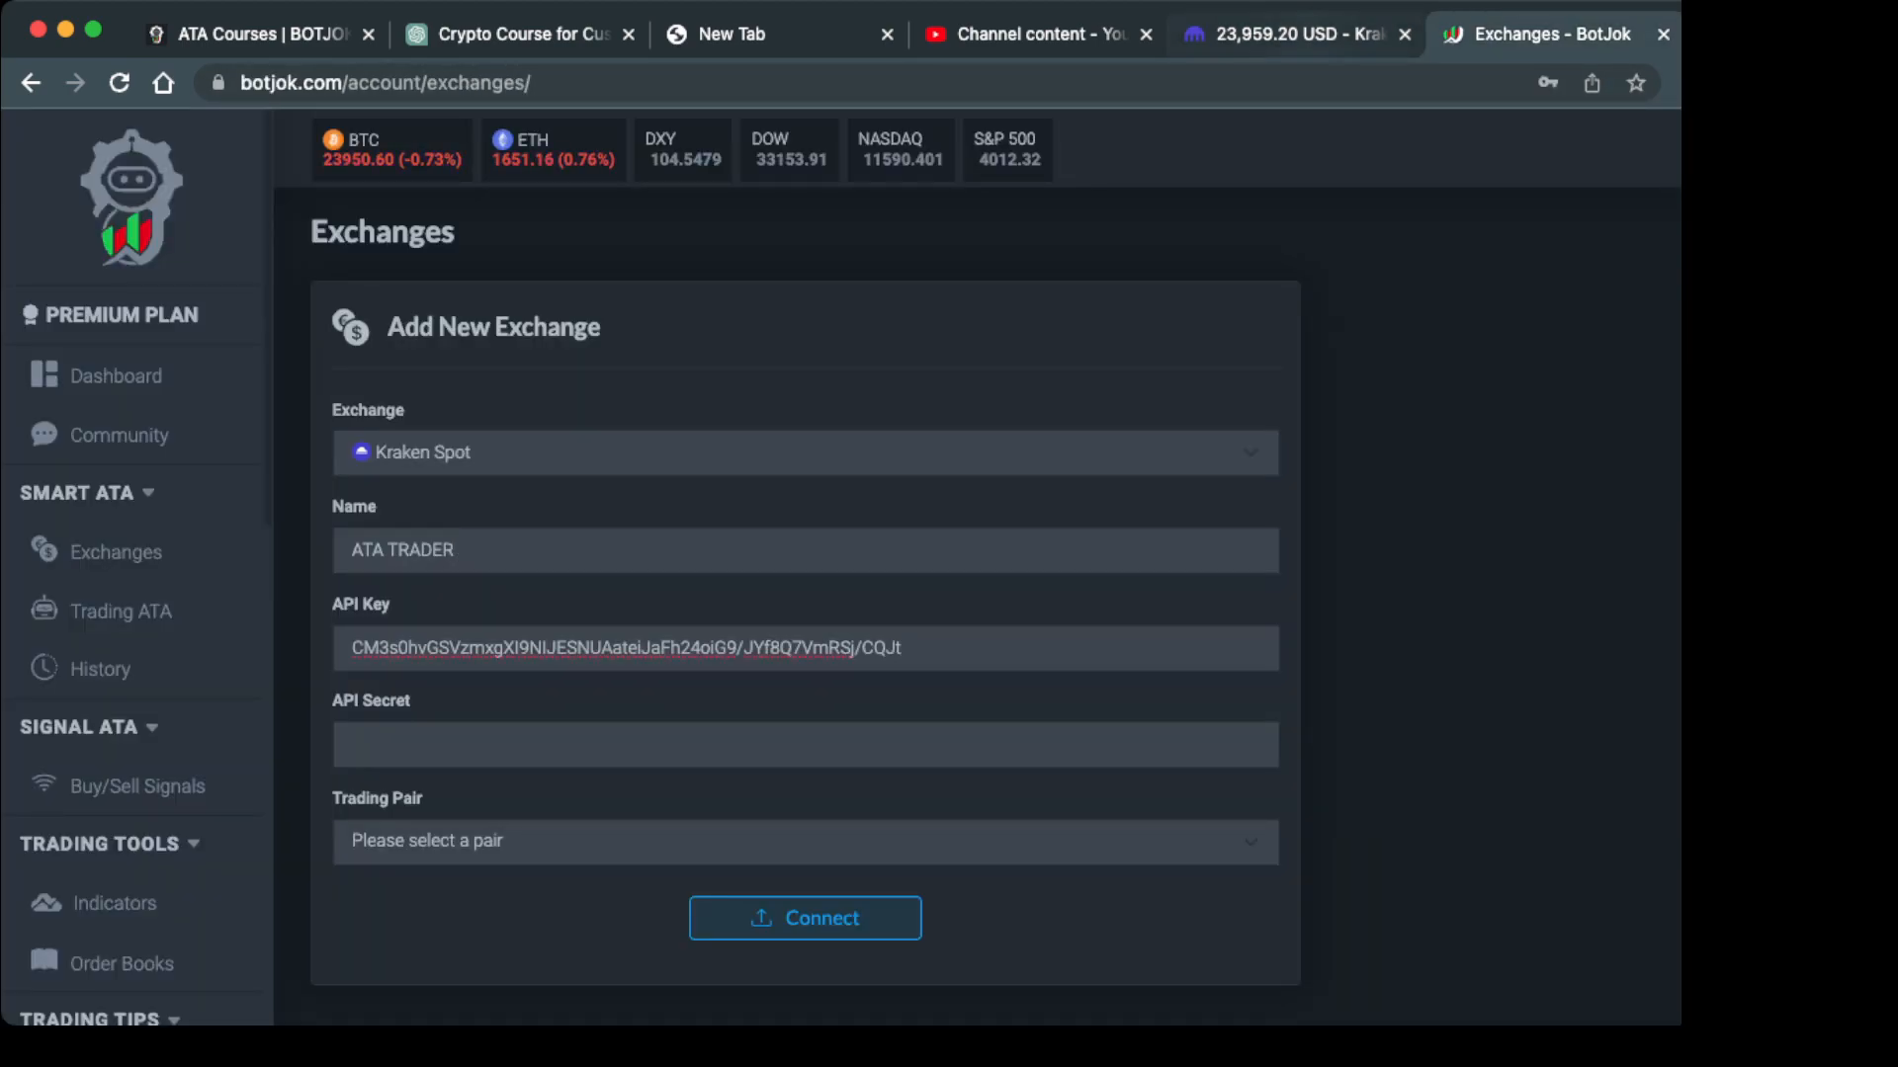
Step: Paste Kraken's private key as the API Secret and choose USDT as trading pair
left_click(1285, 35)
left_click(202, 831)
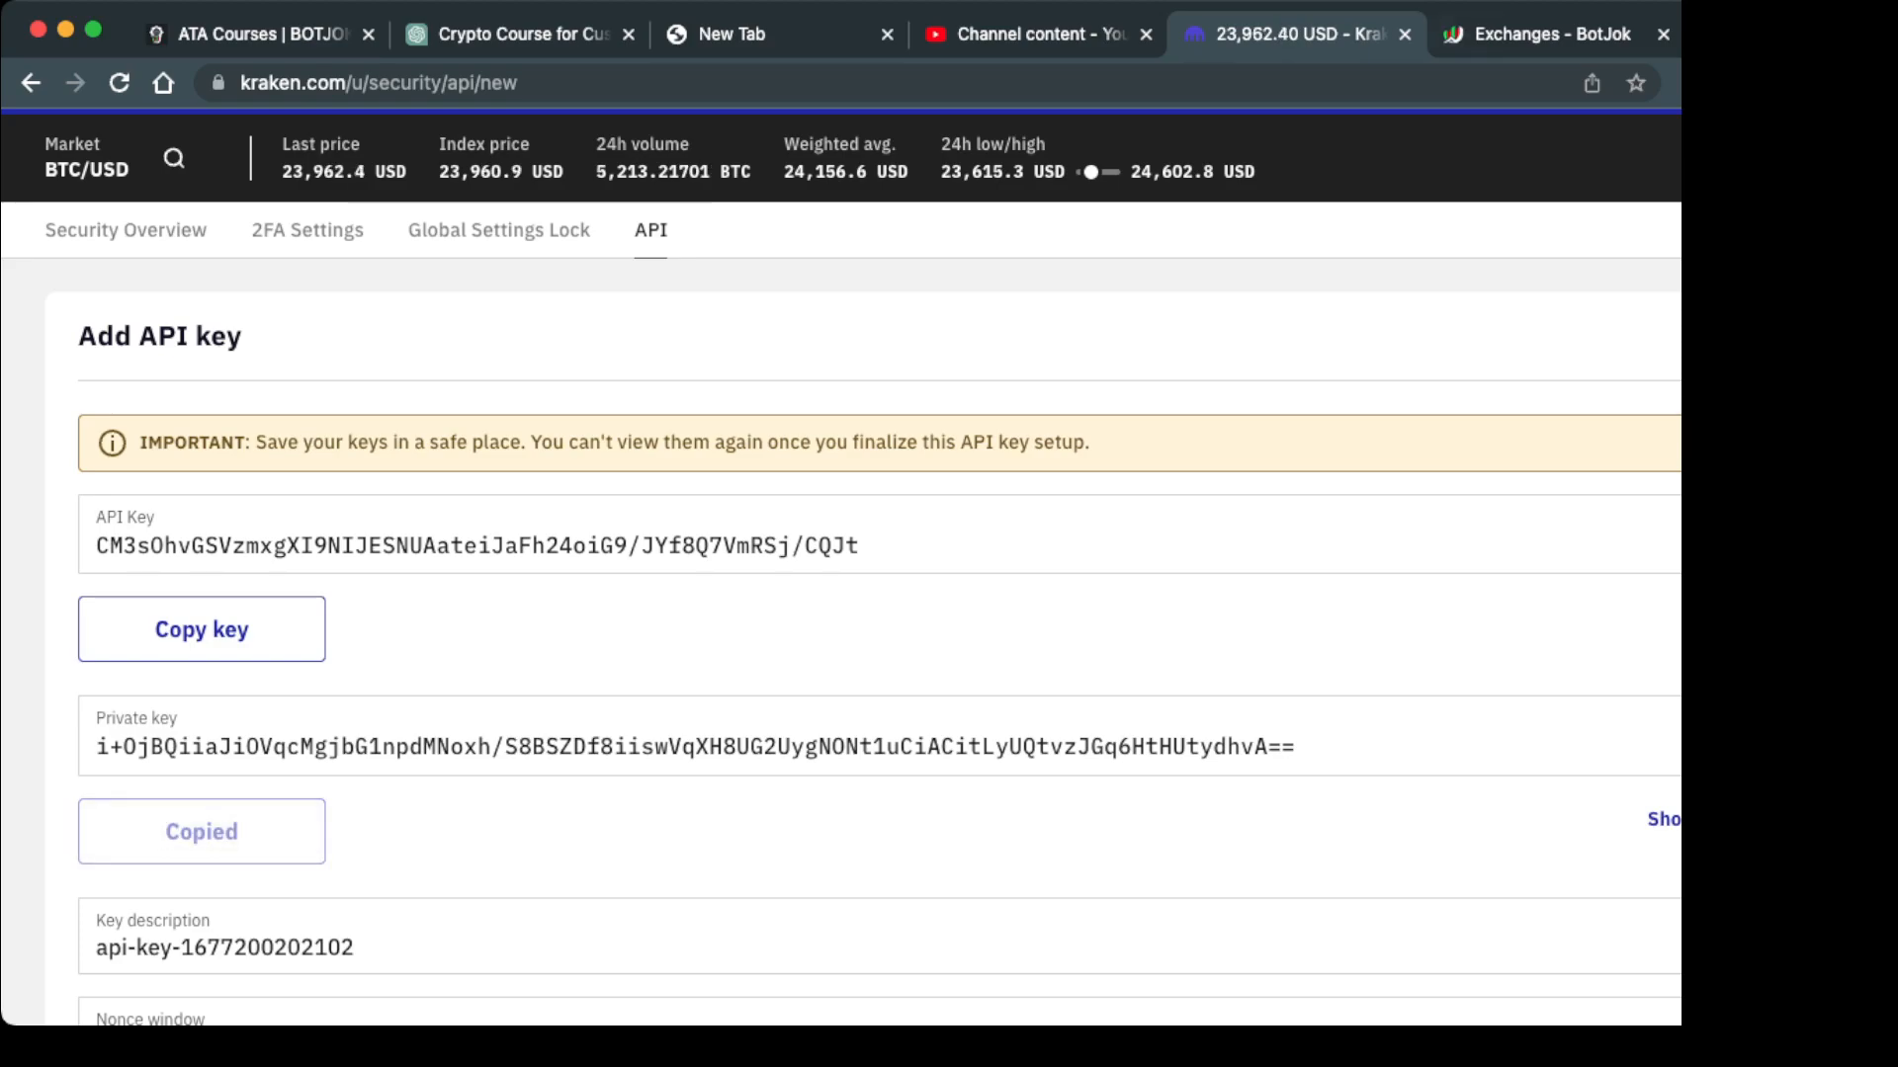
left_click(1550, 36)
left_click(353, 745)
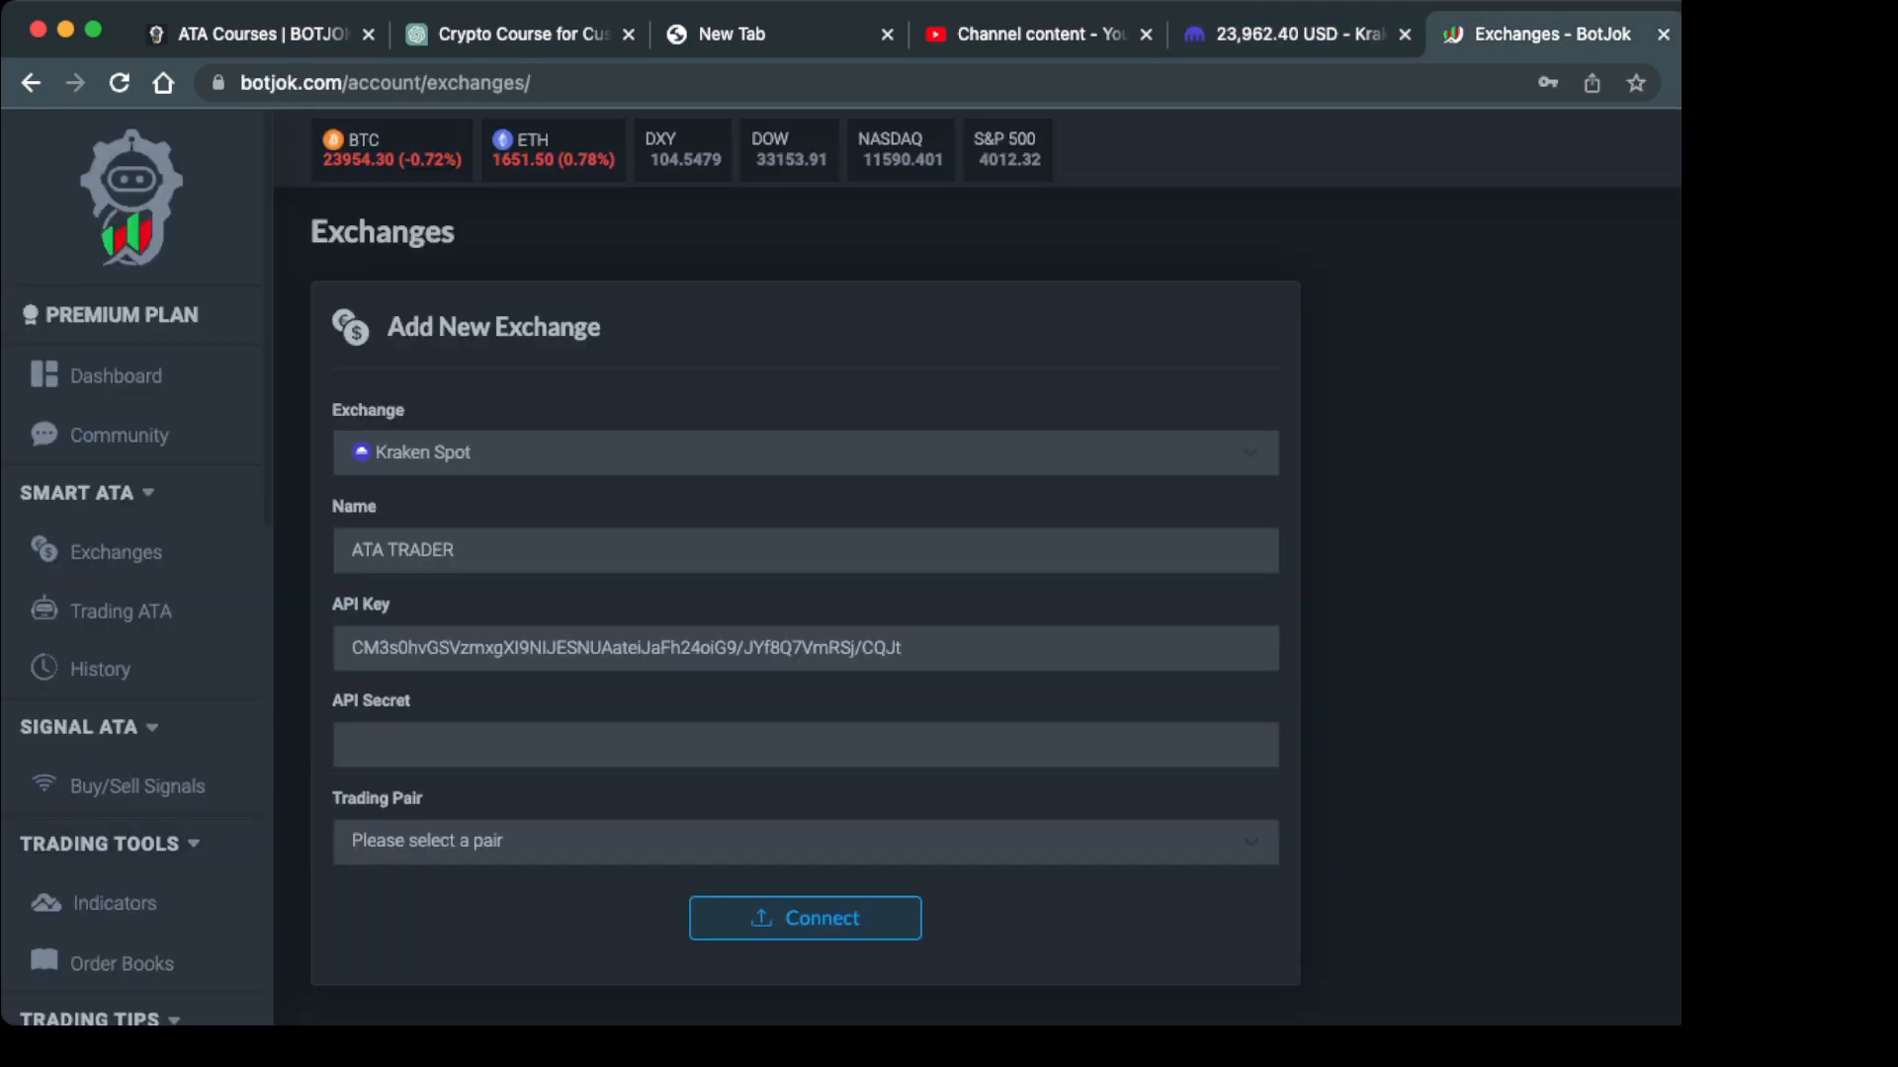
key("super+v")
left_click(806, 842)
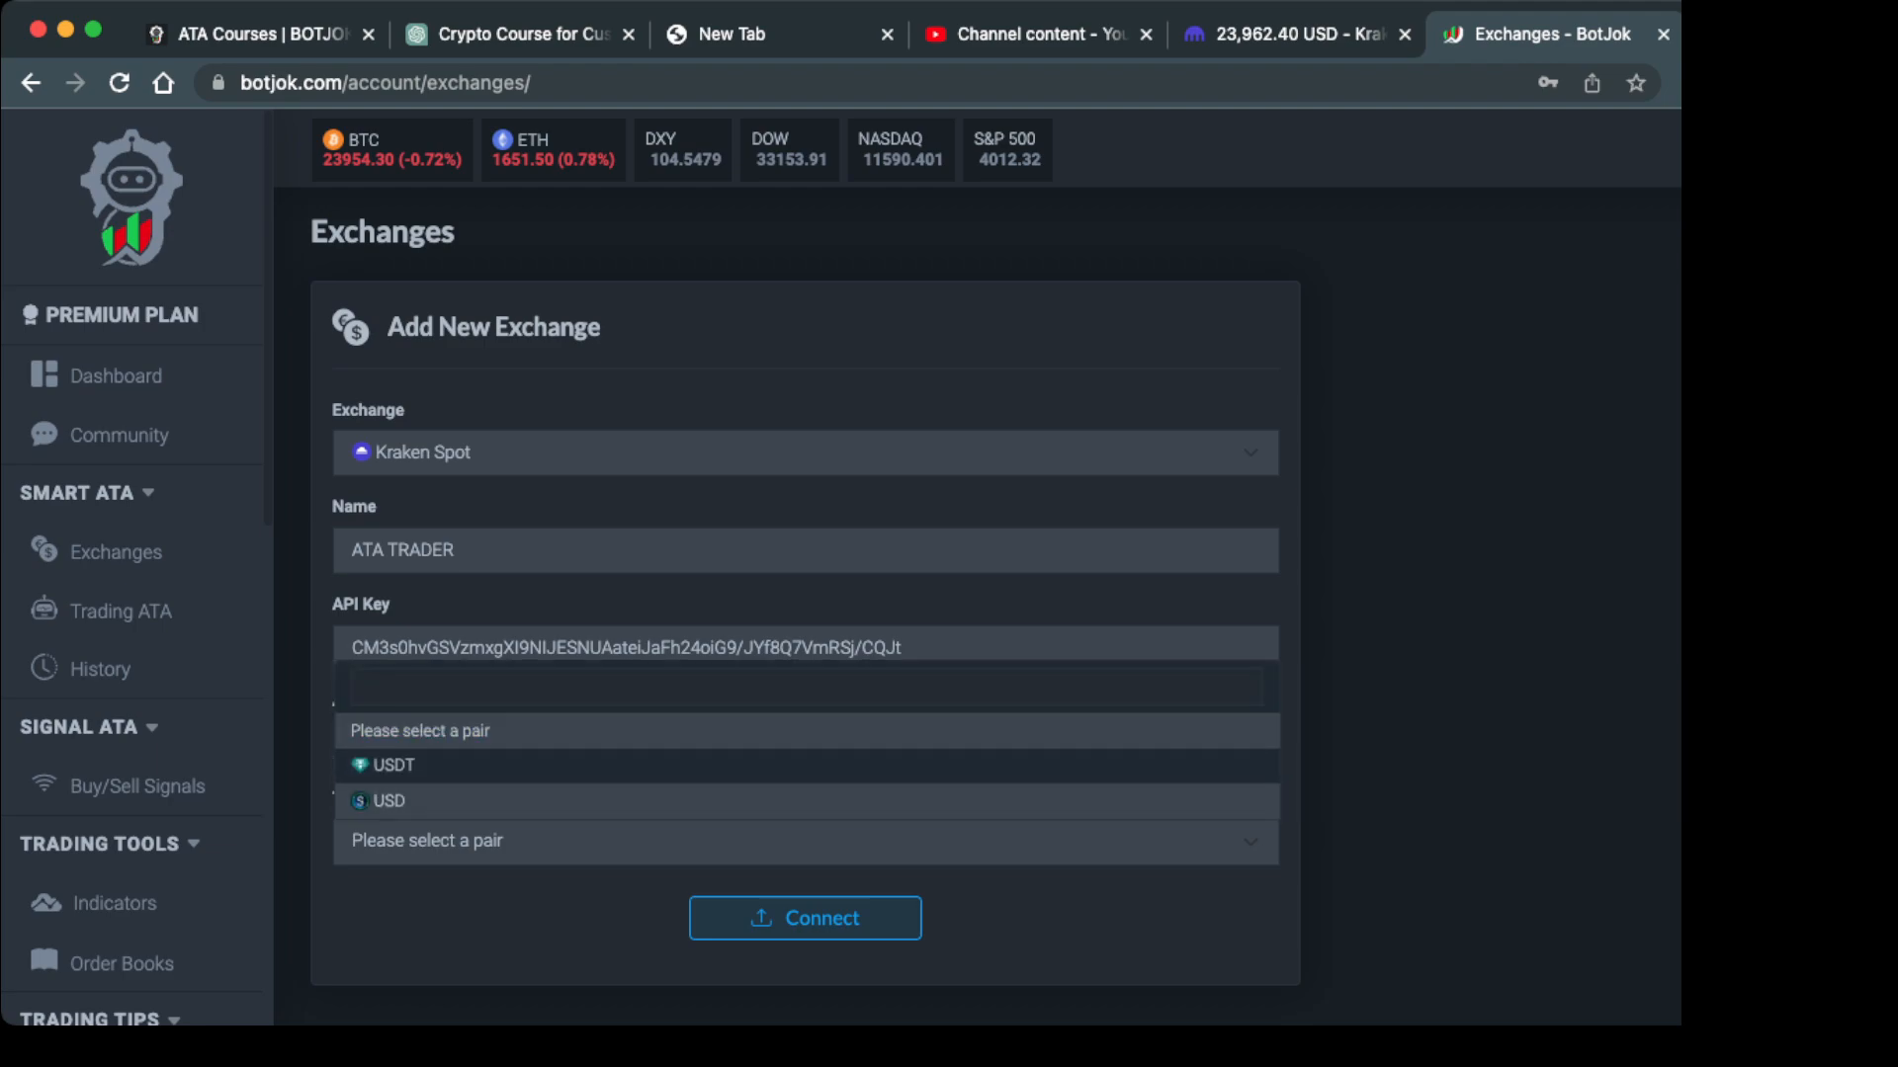
left_click(394, 766)
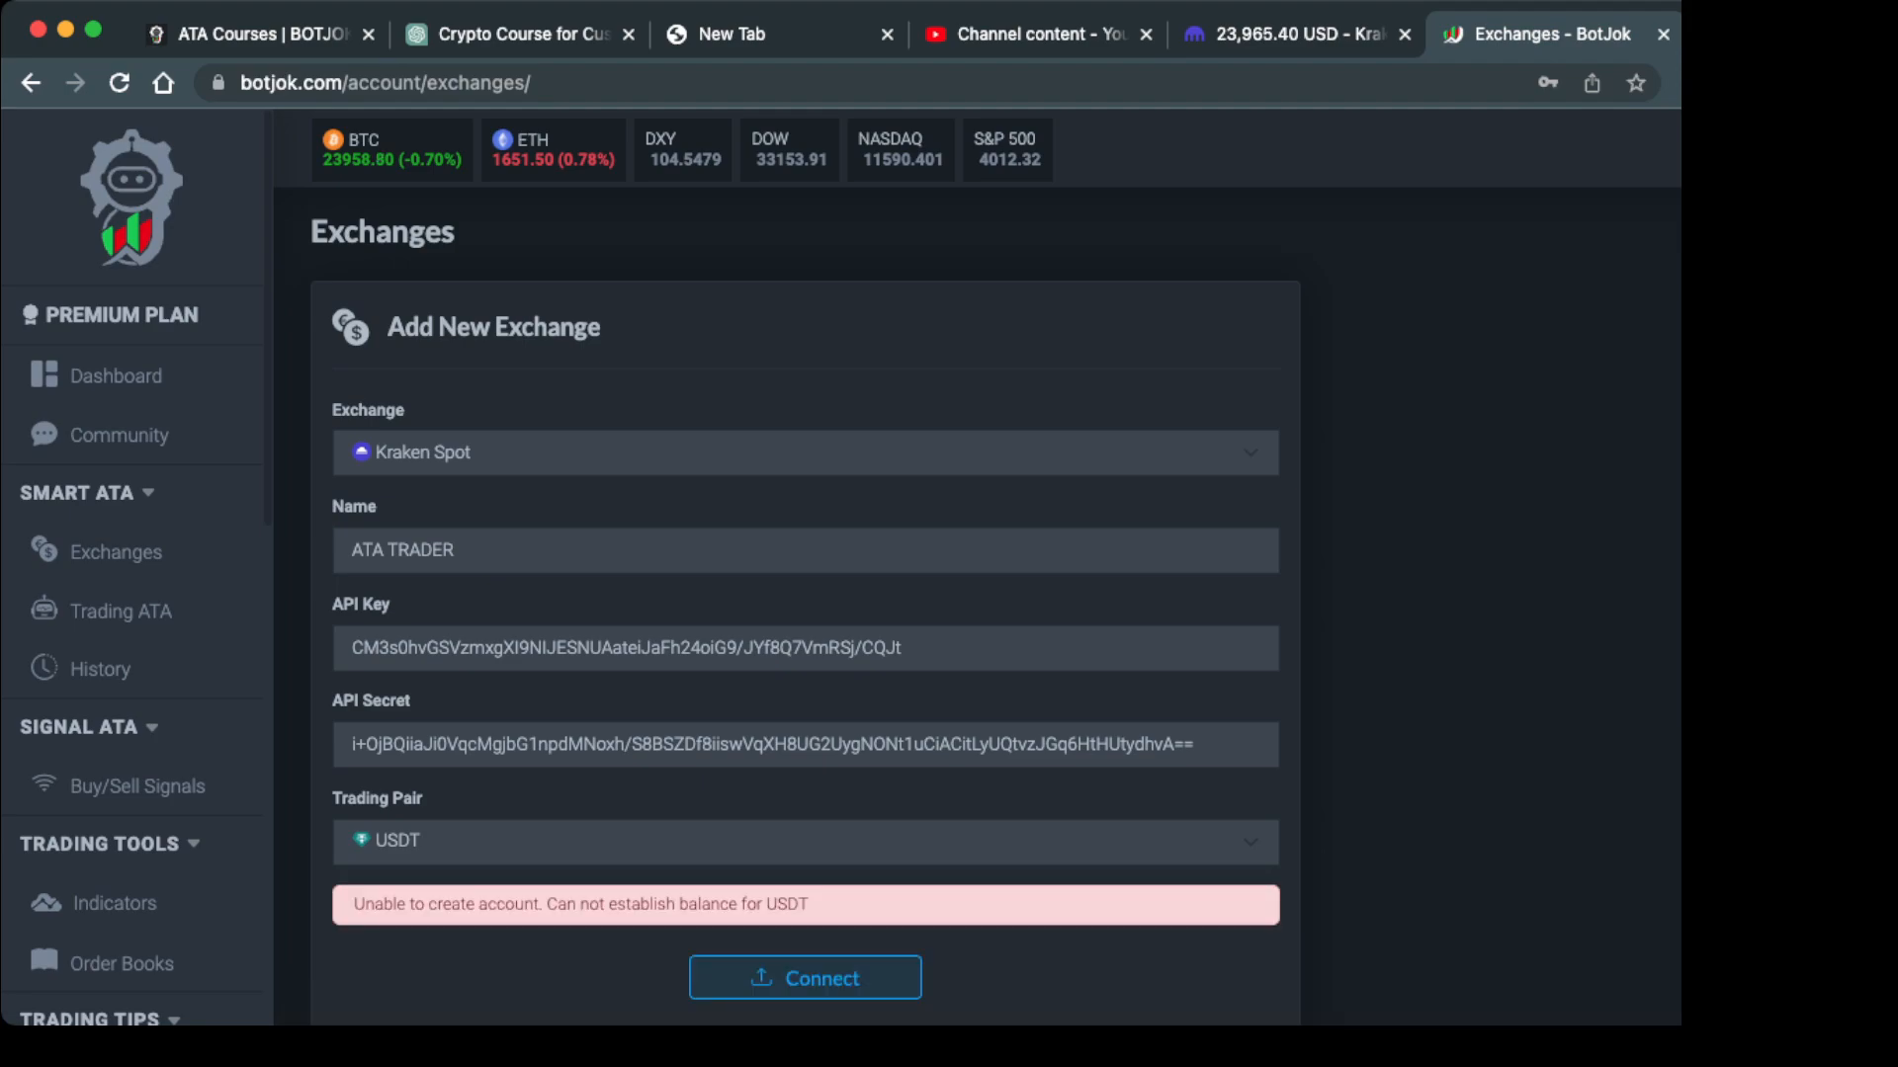
Step: Check the Kraken key page, then open BotJok's Trading ATA bots page
scroll(806, 619, "down", 1)
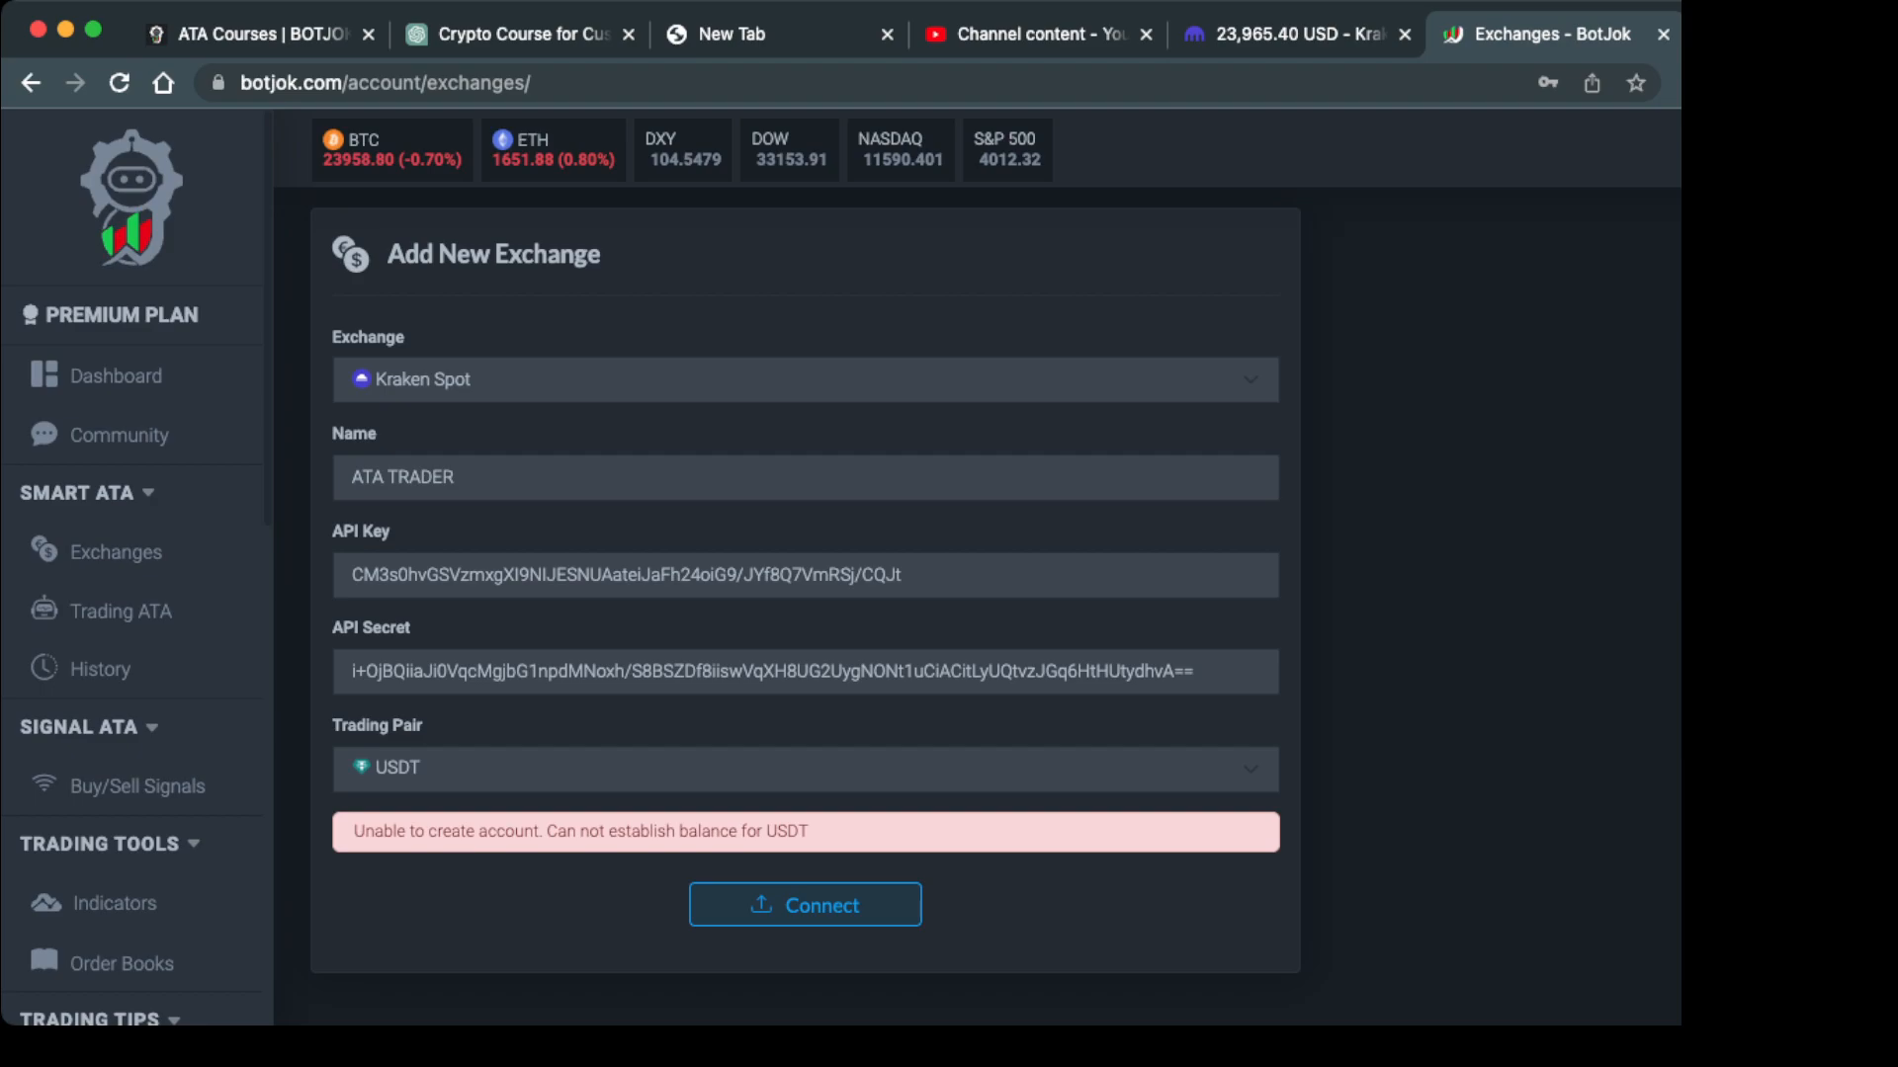
key("ctrl+shift+Tab")
scroll(840, 566, "up", 1)
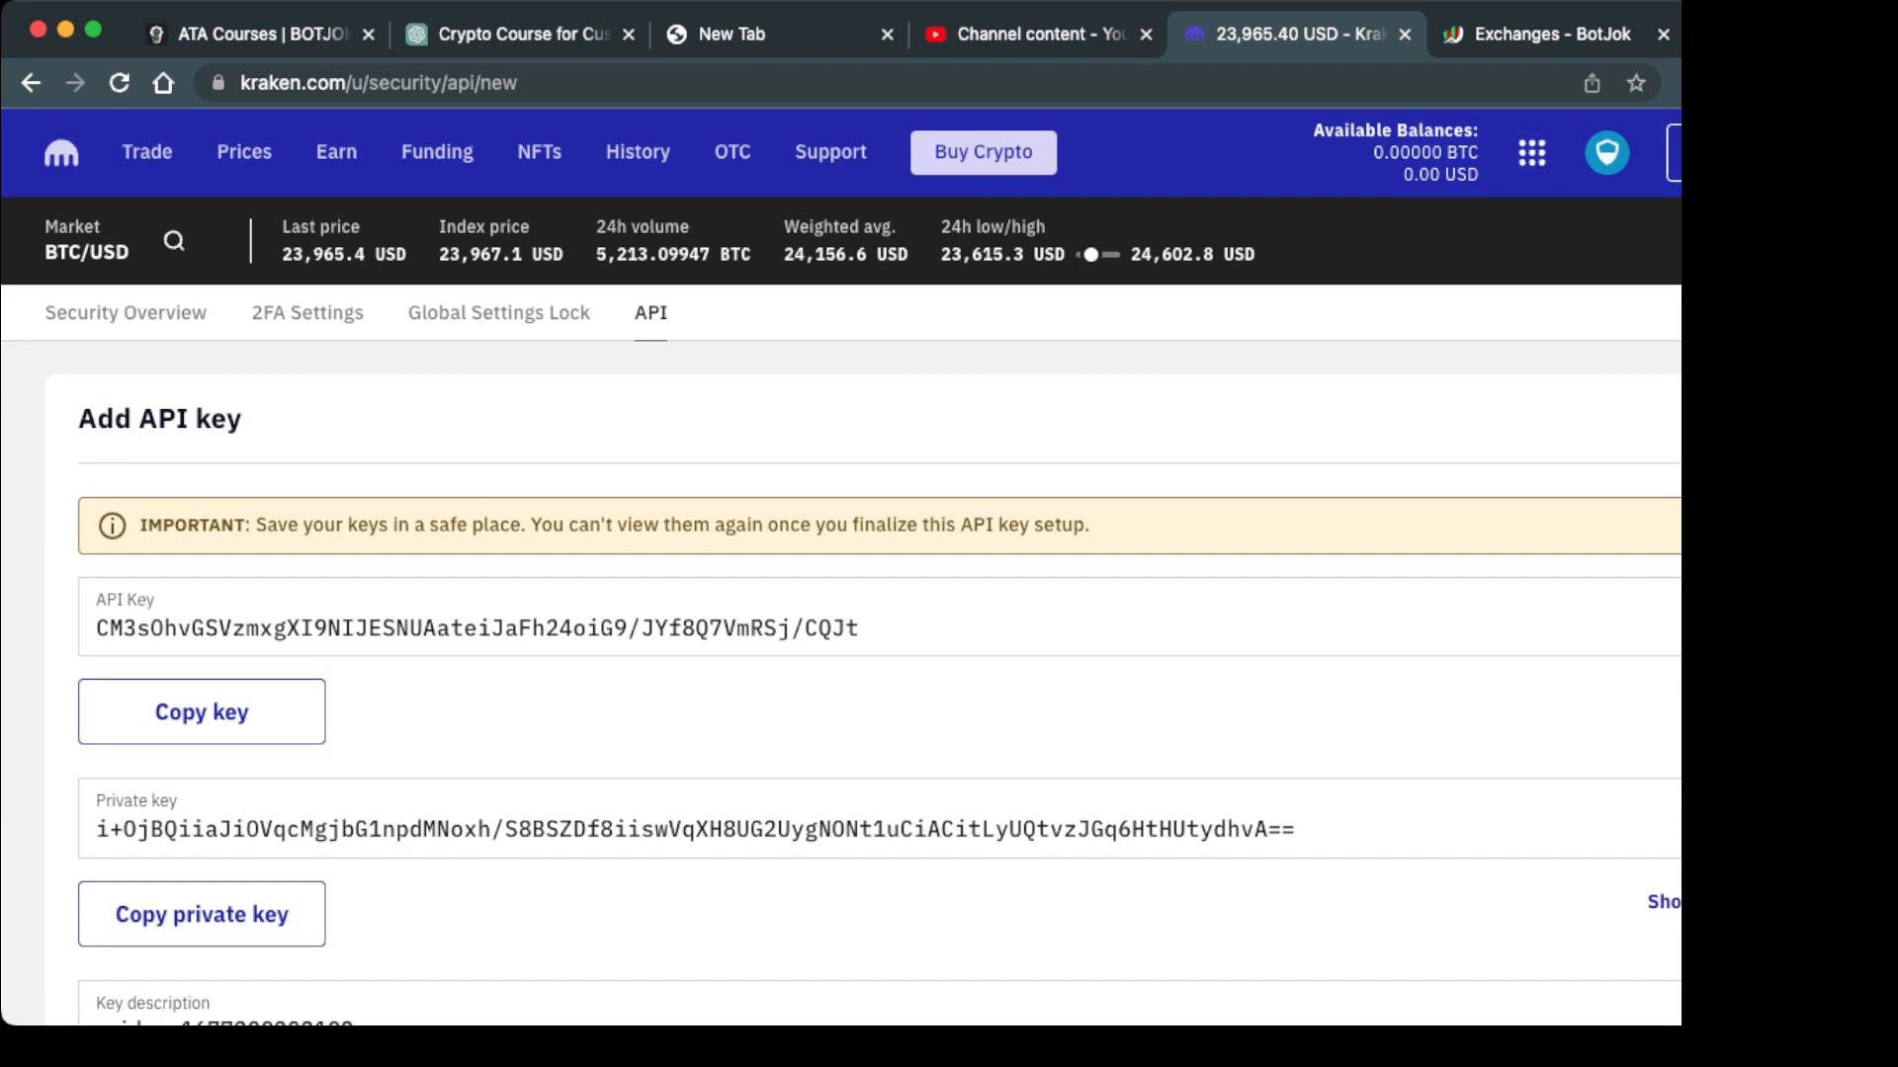
key("ctrl+Tab")
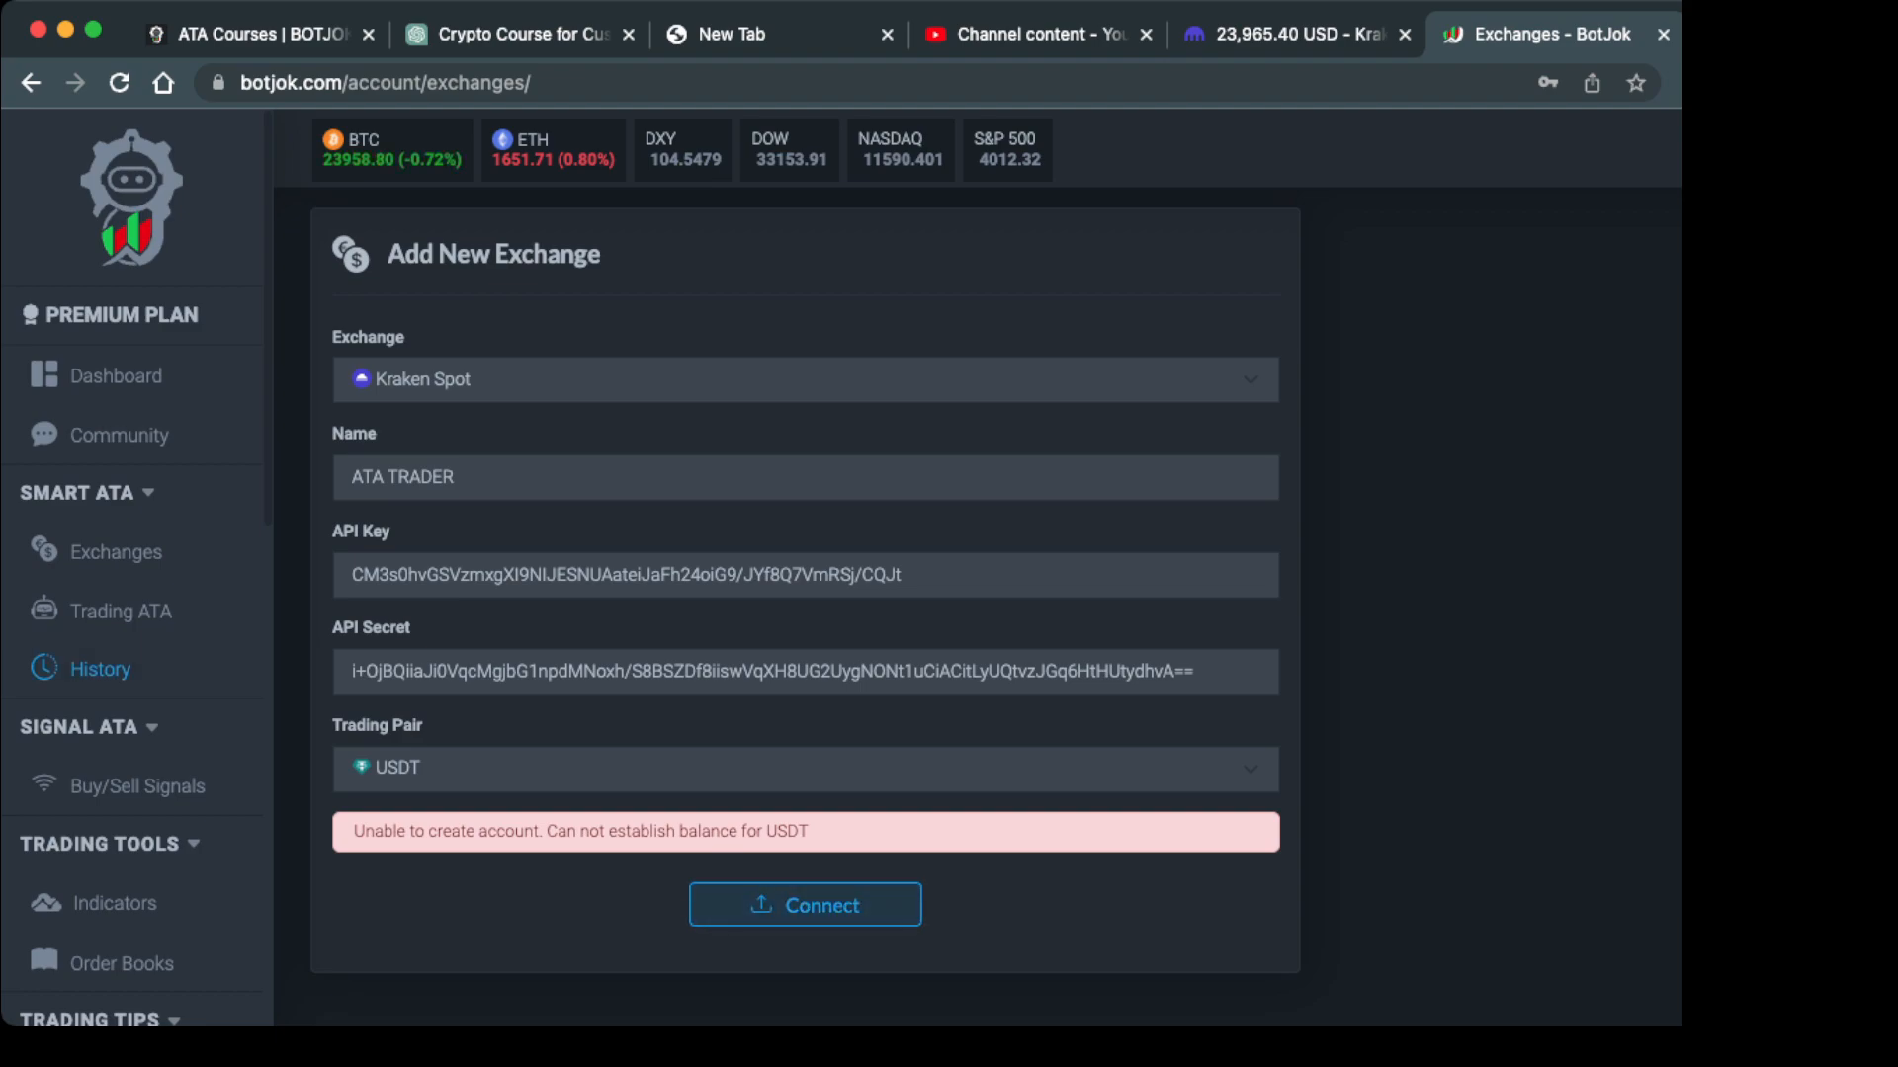
left_click(121, 612)
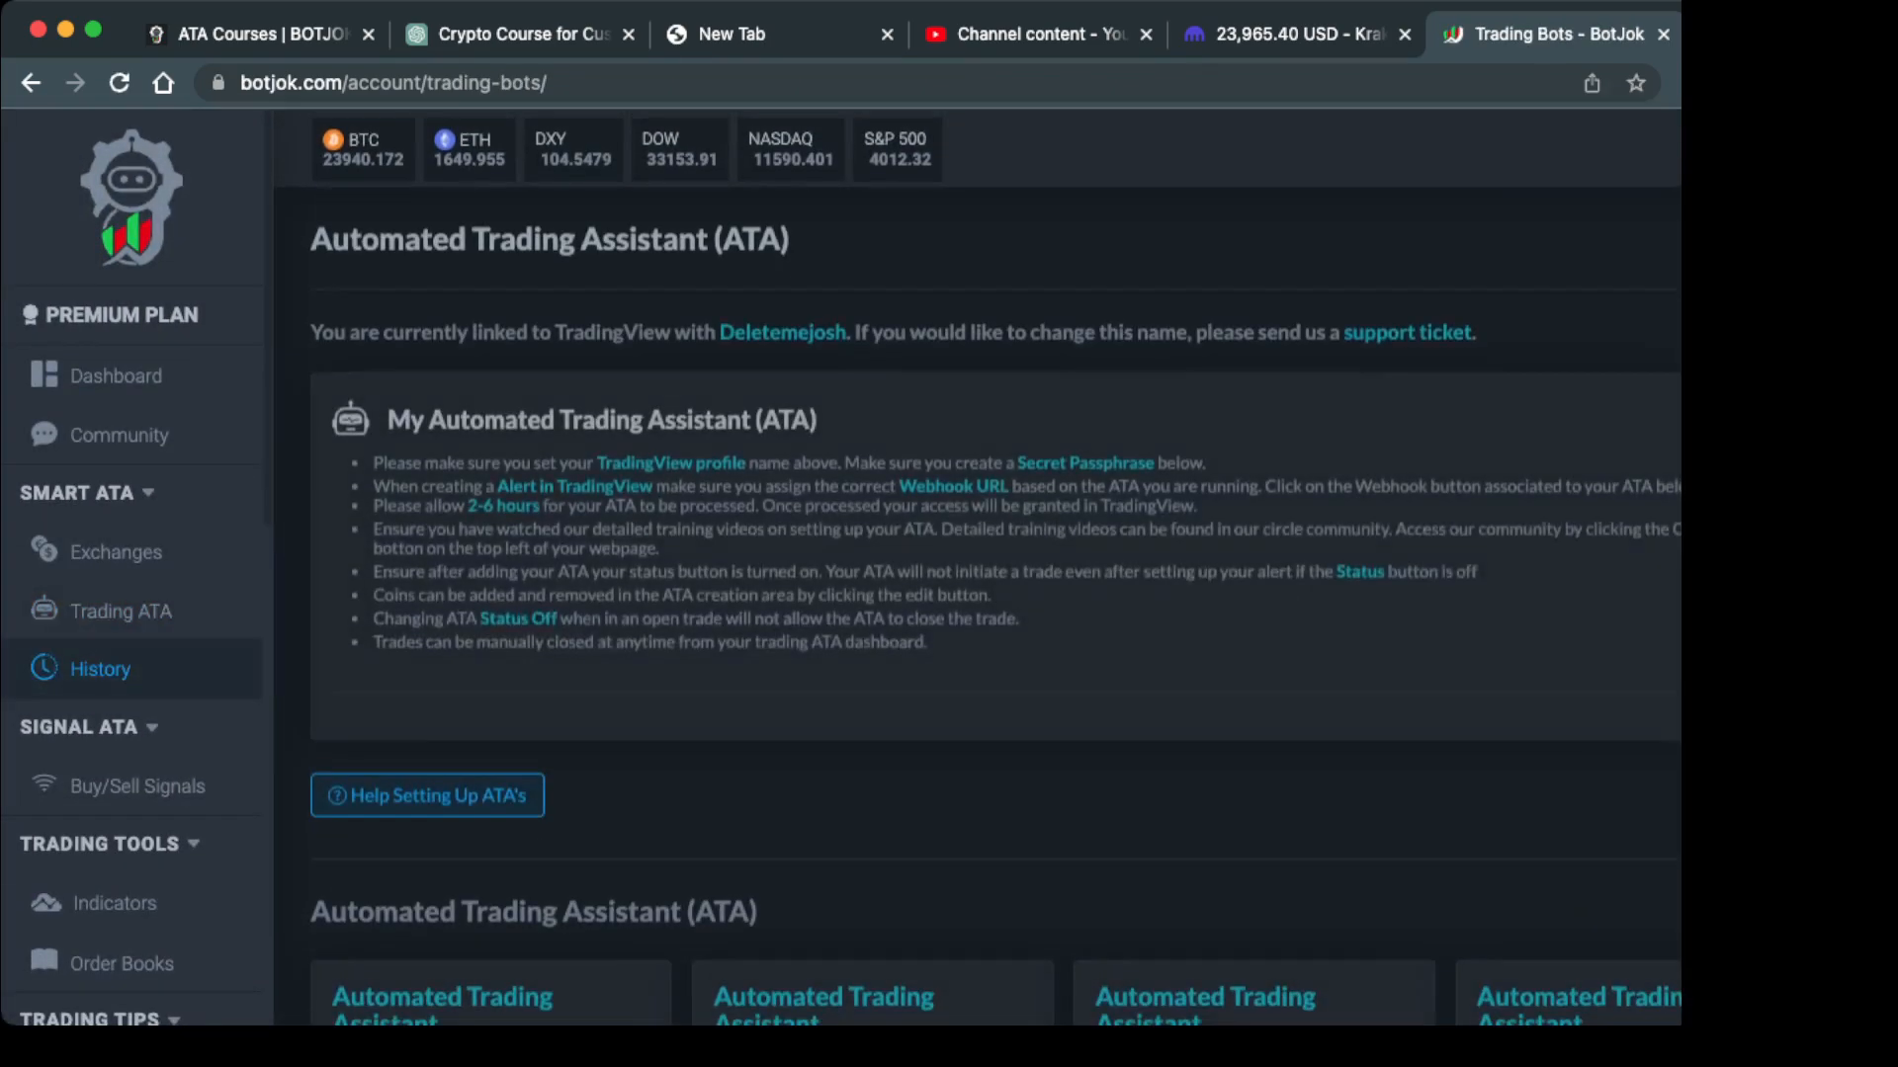
scroll(491, 593, "down", 7)
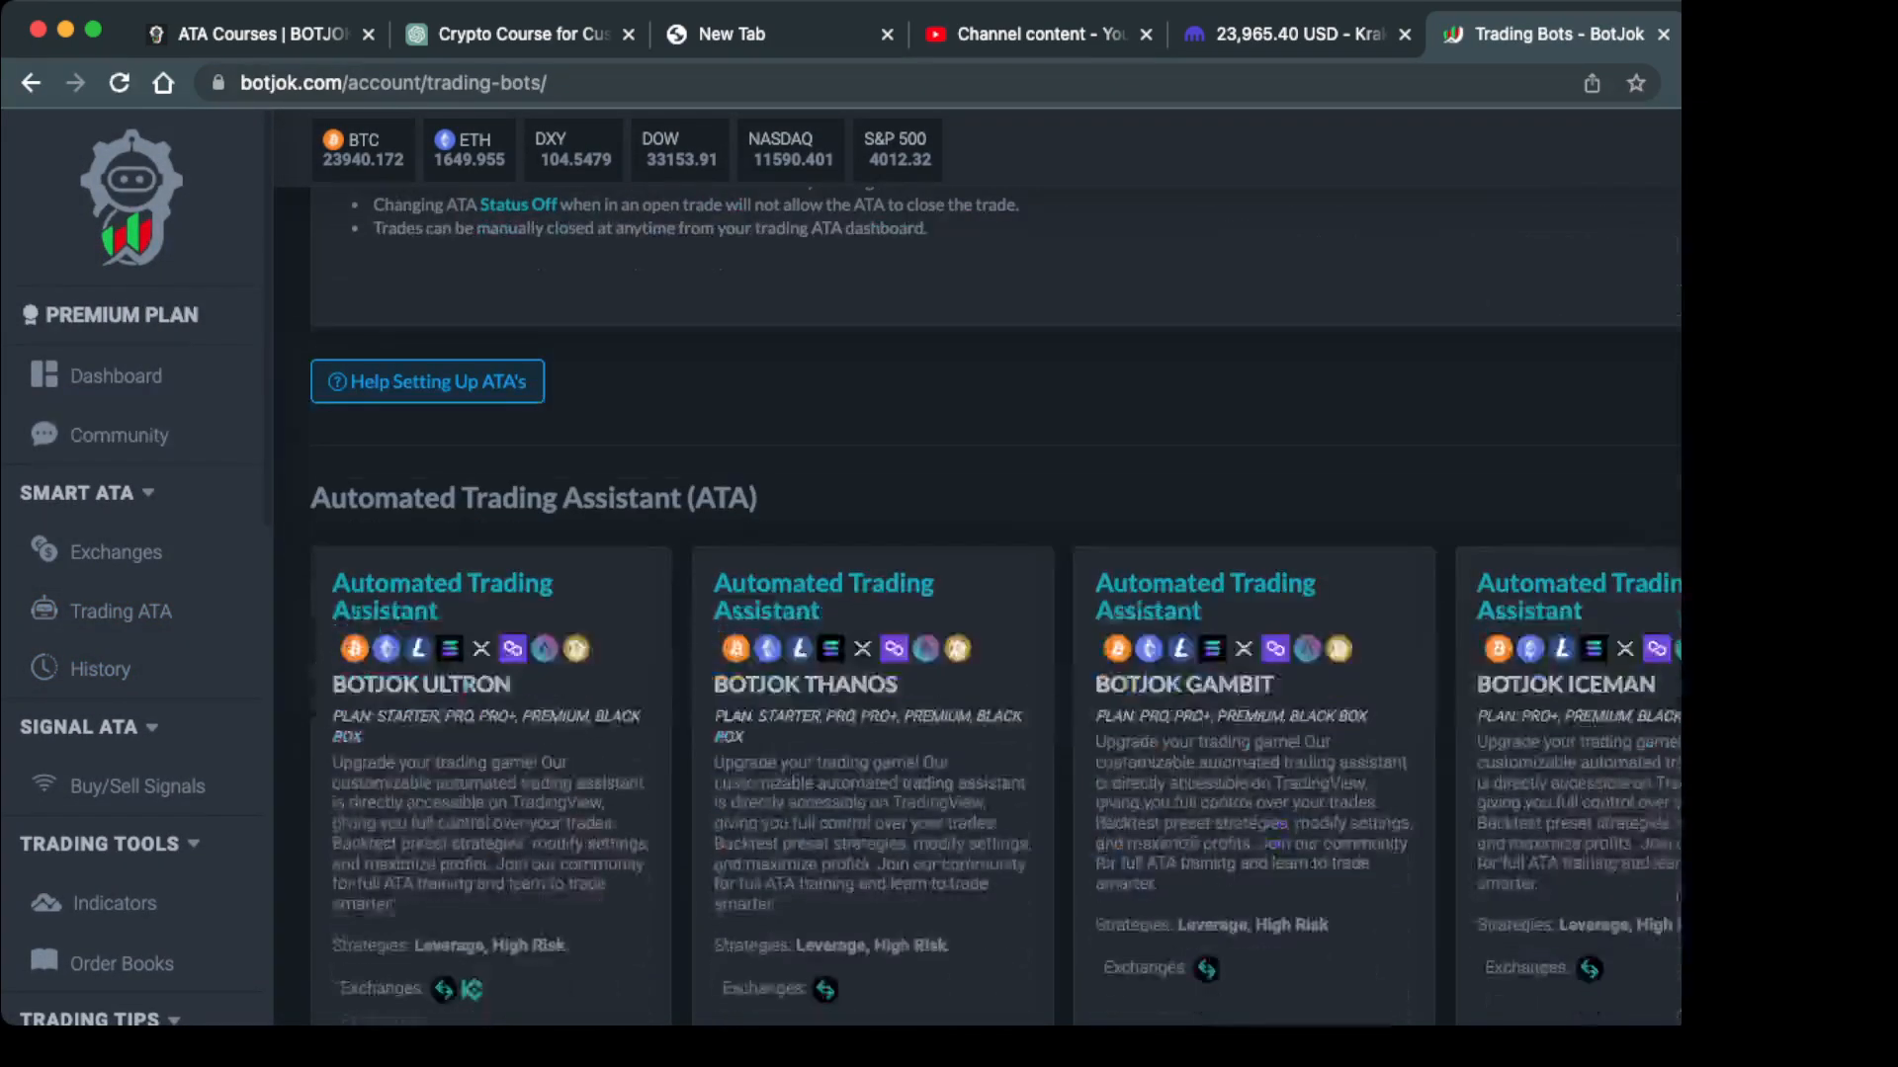
scroll(490, 939, "down", 4)
scroll(491, 939, "up", 2)
scroll(490, 889, "up", 2)
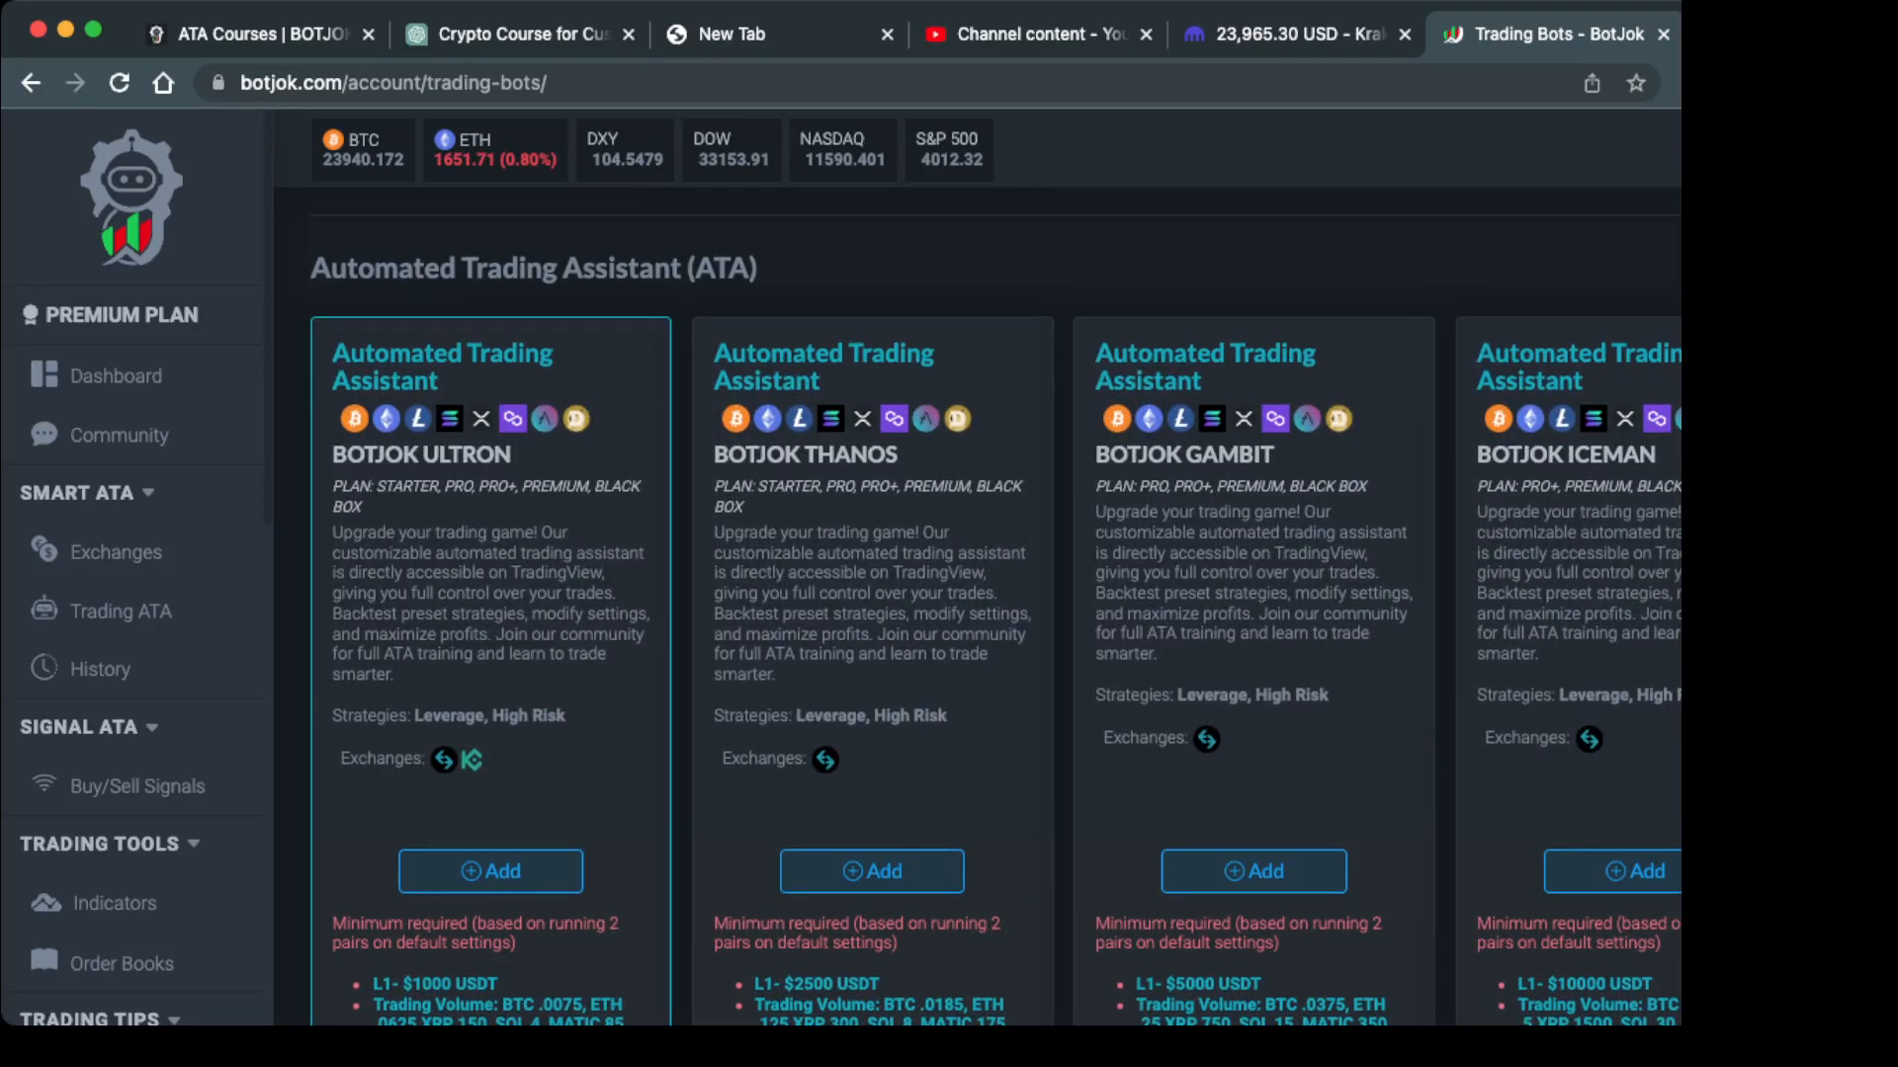
scroll(490, 855, "down", 1)
scroll(870, 692, "down", 3)
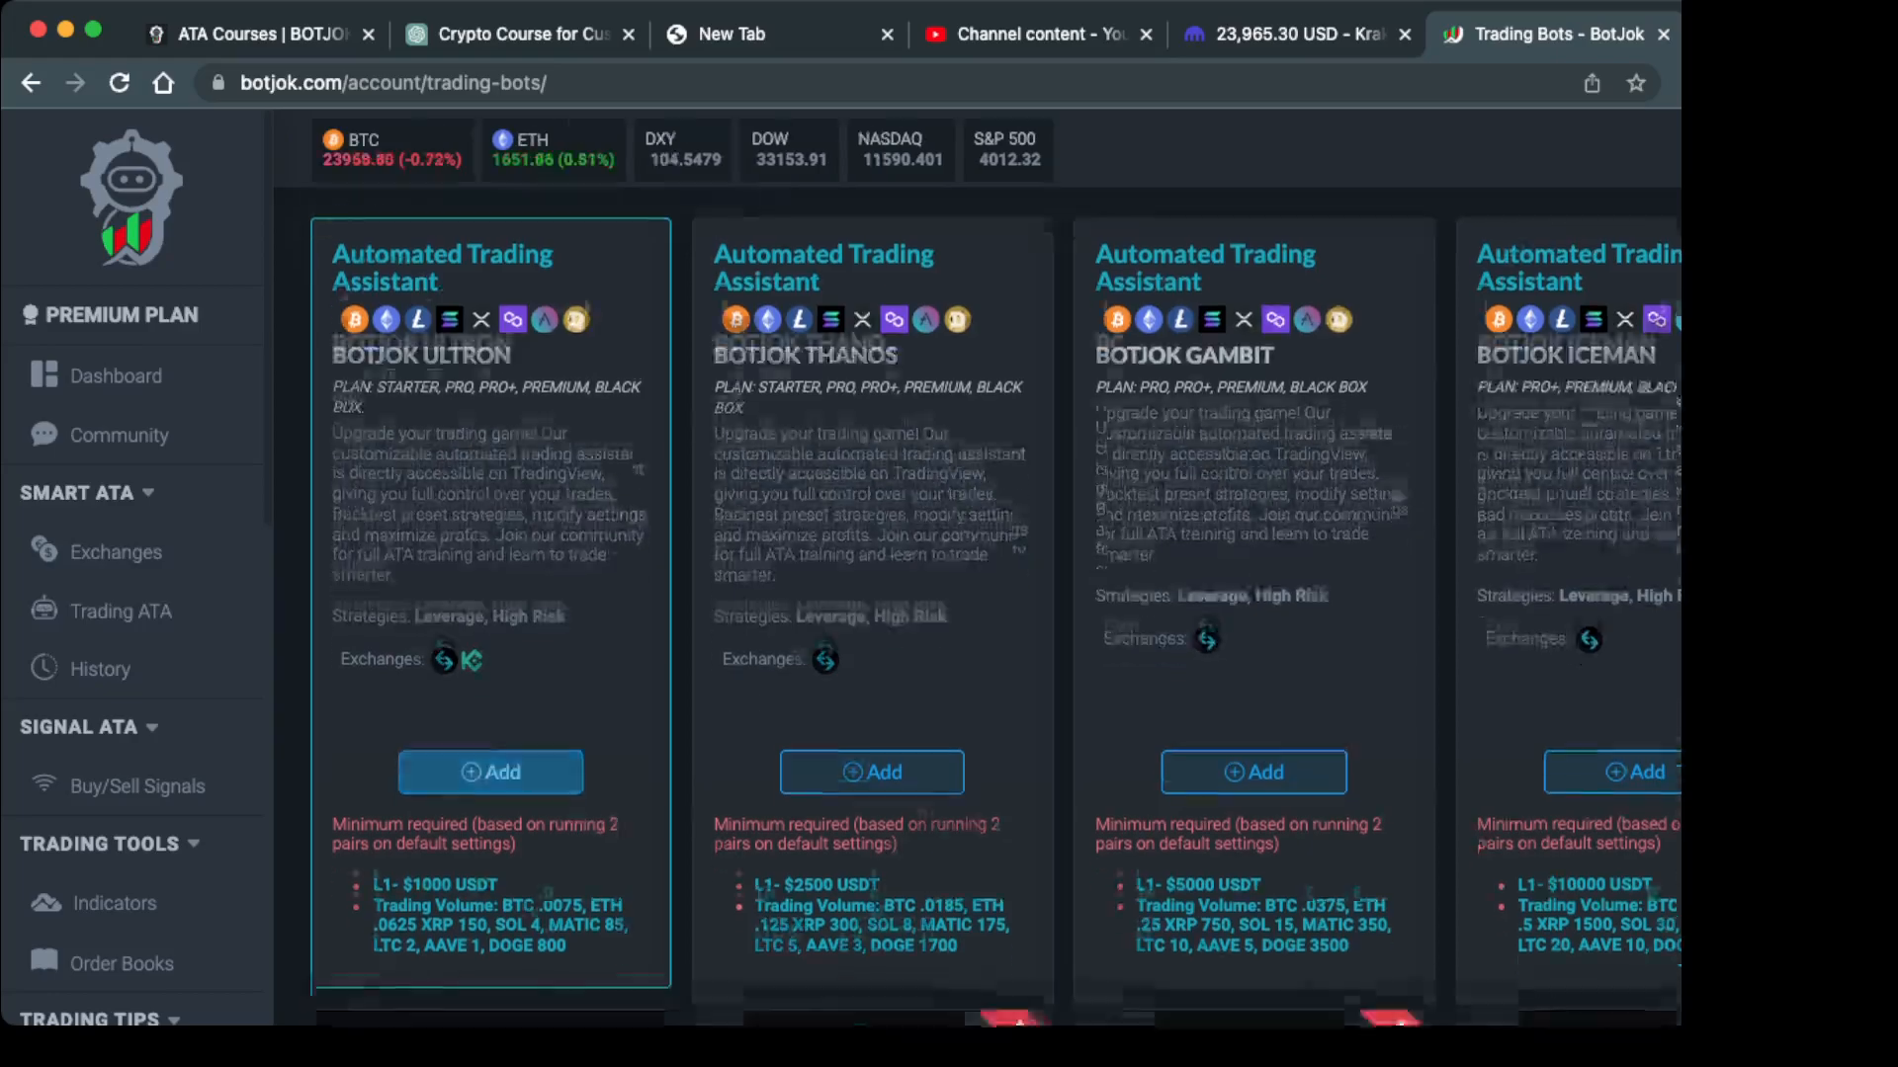
scroll(870, 692, "down", 8)
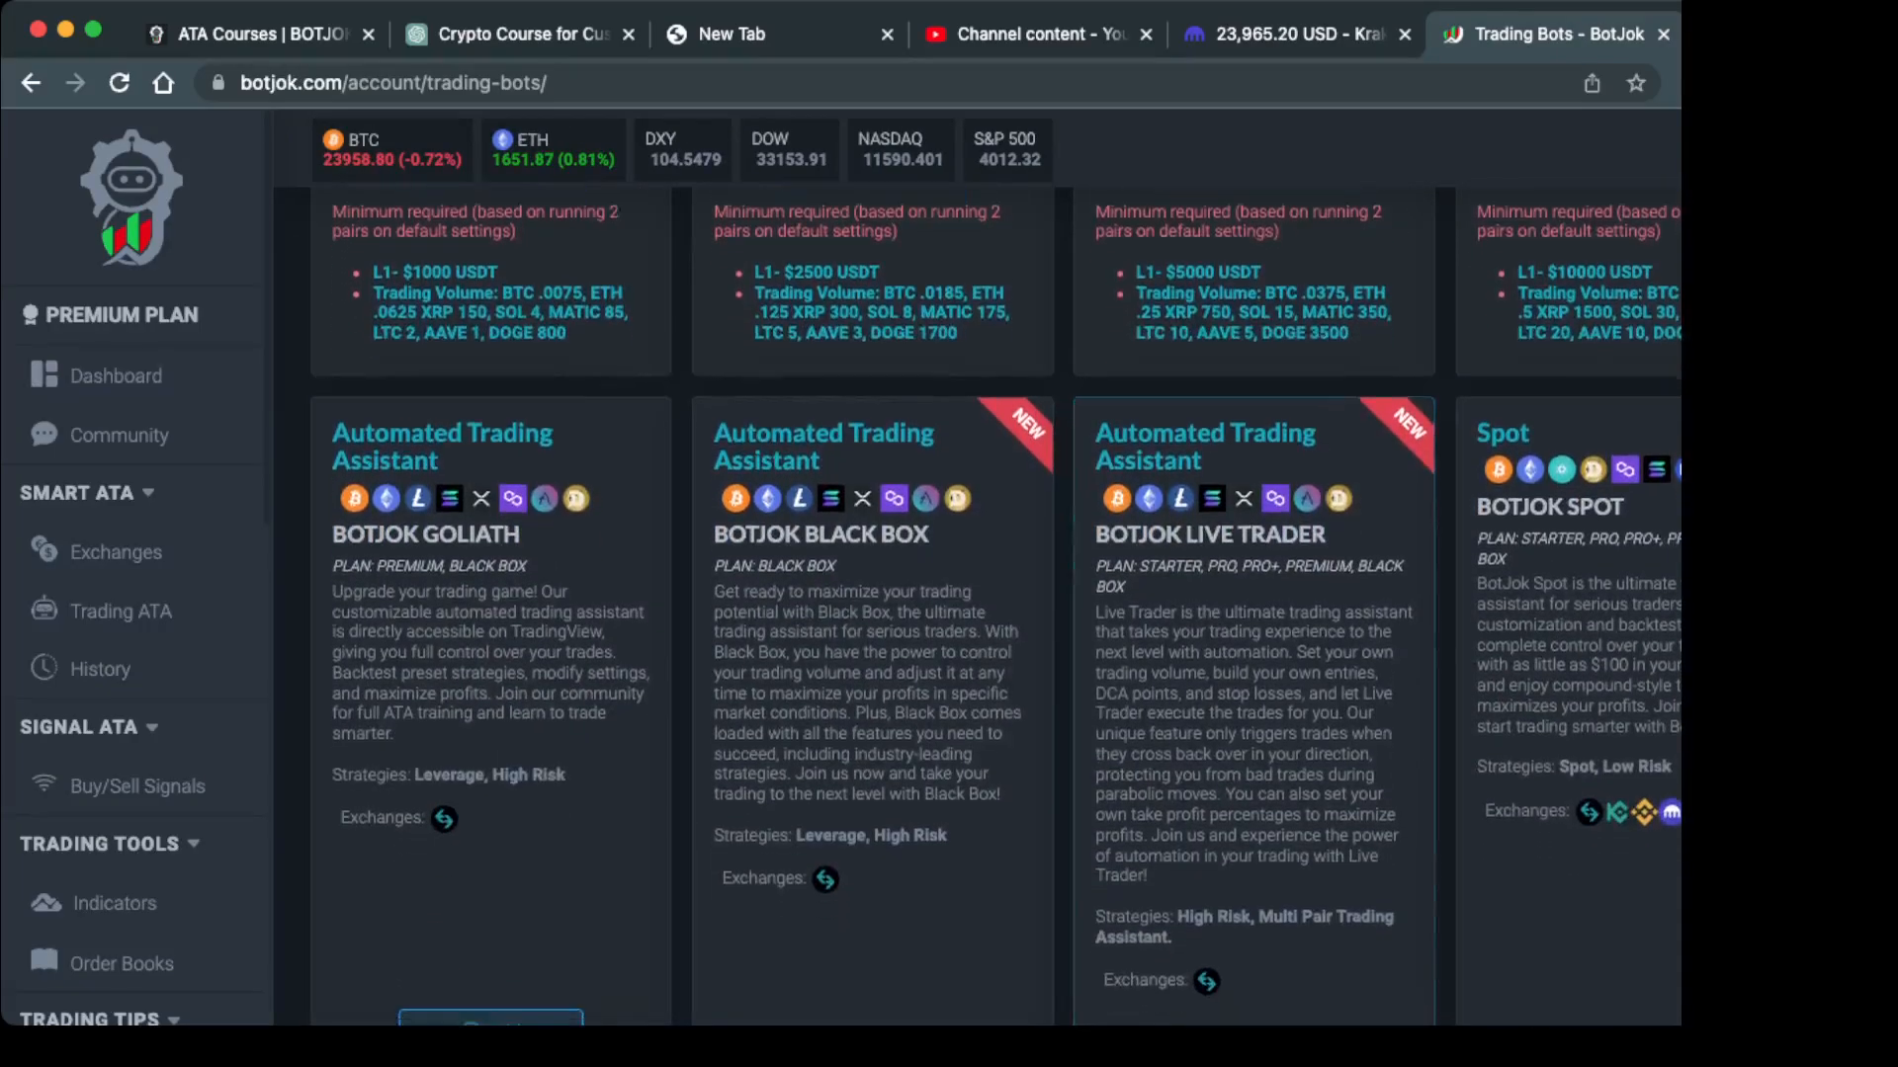
left_click(1636, 813)
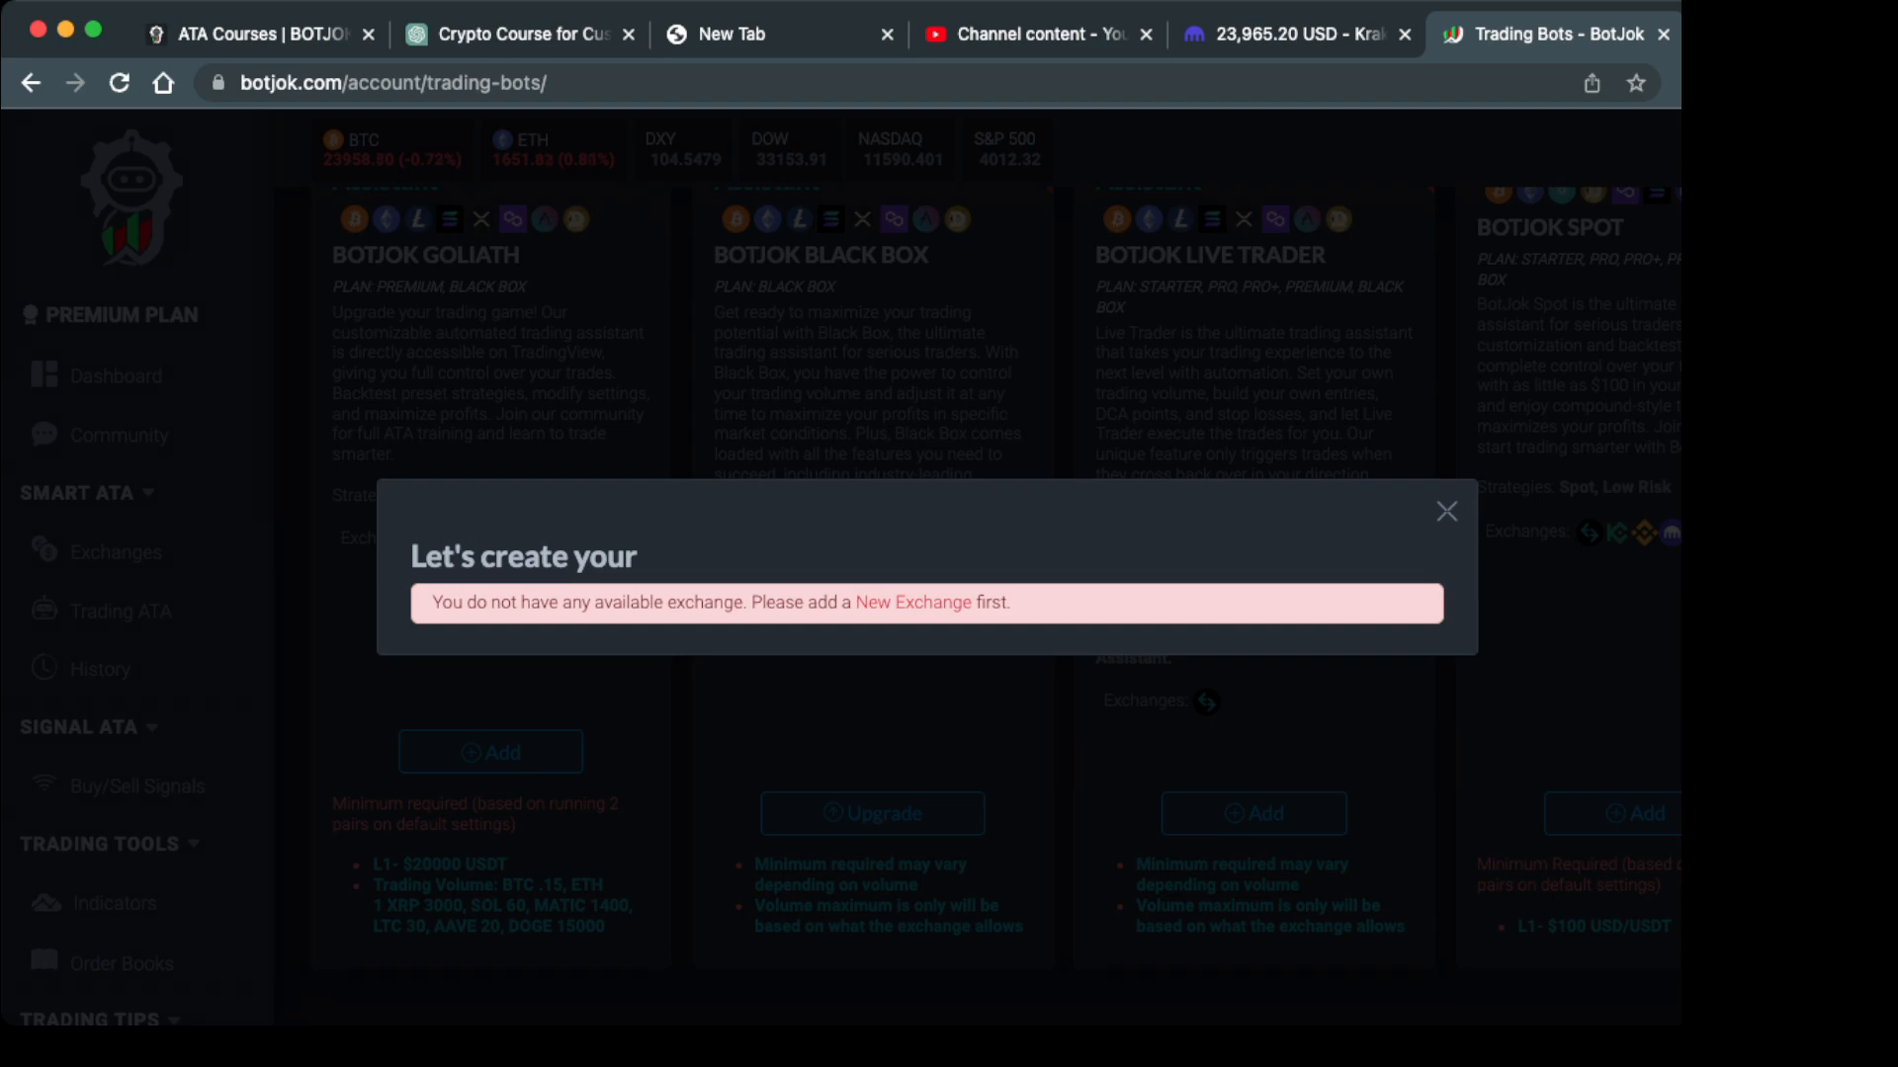
left_click(1447, 511)
scroll(1364, 553, "up", 9)
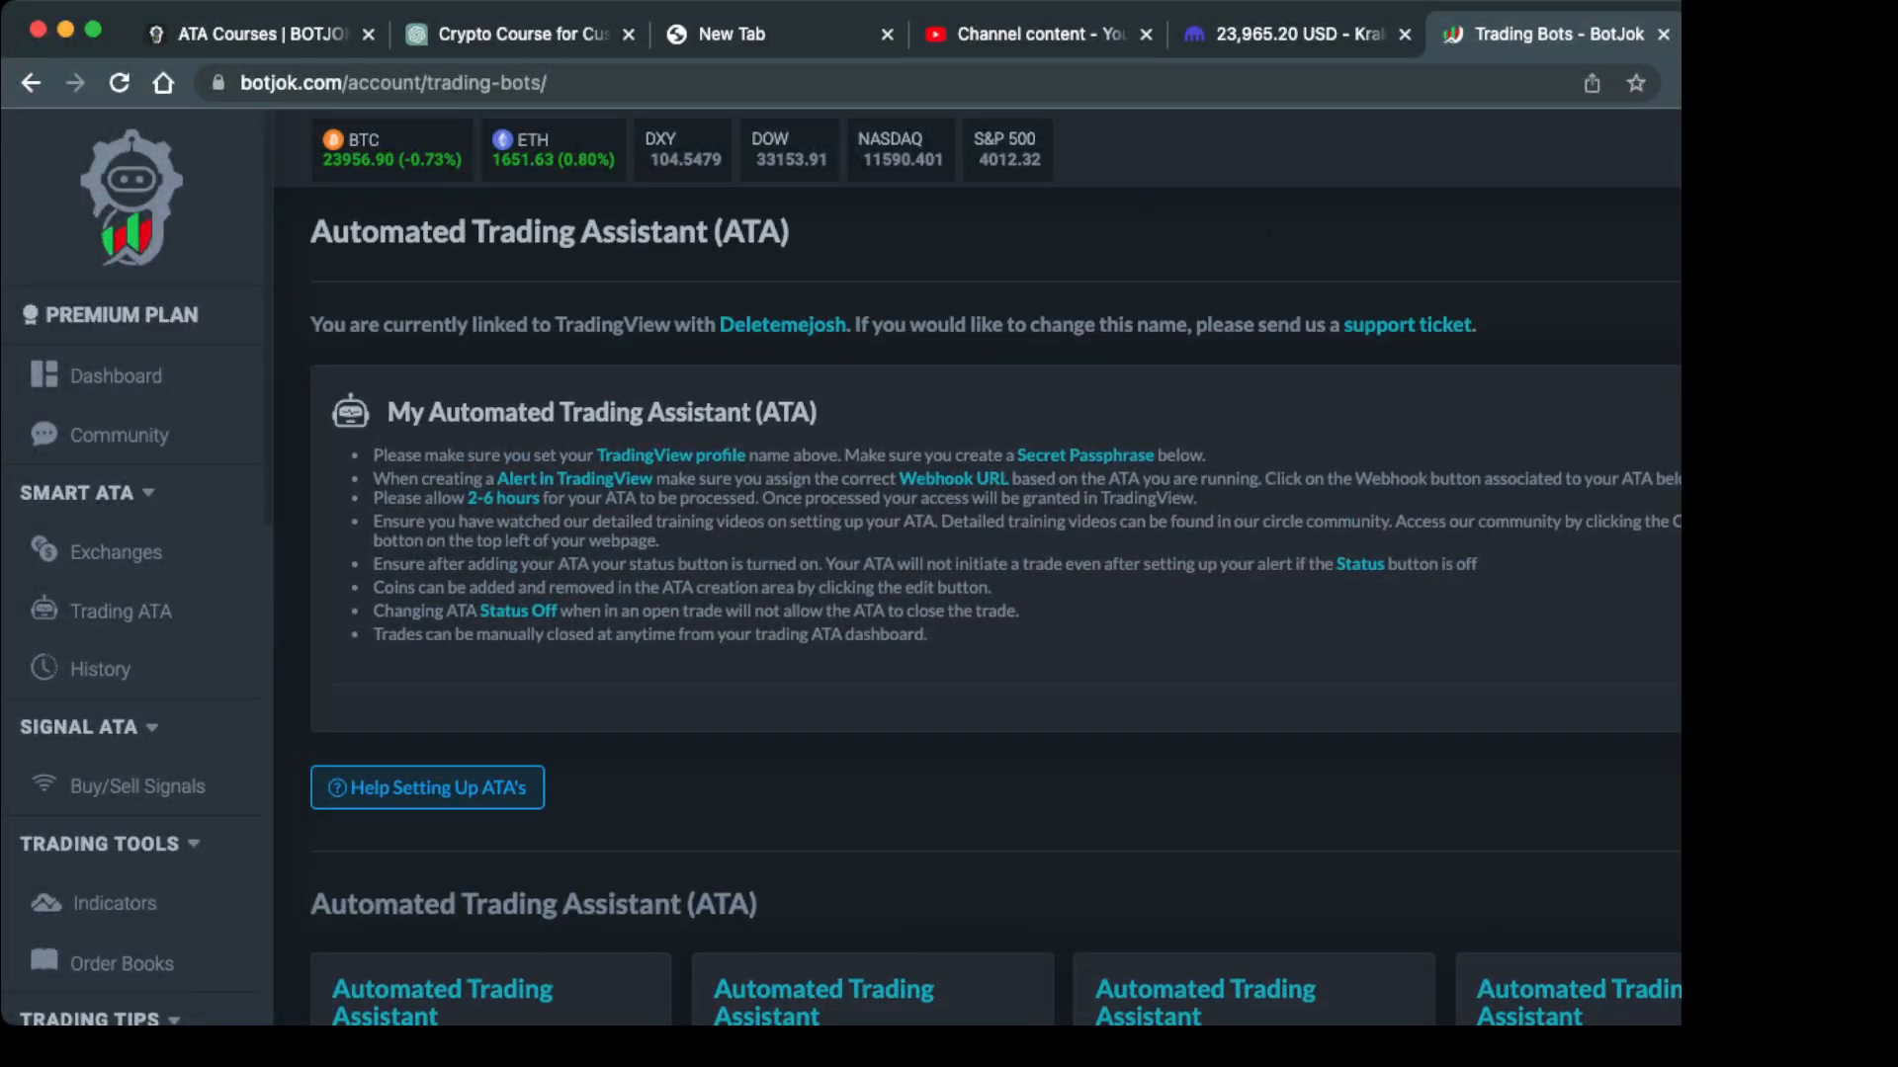
Step: Open the Exchanges page in BotJok's sidebar
left_click(1311, 33)
scroll(840, 593, "down", 3)
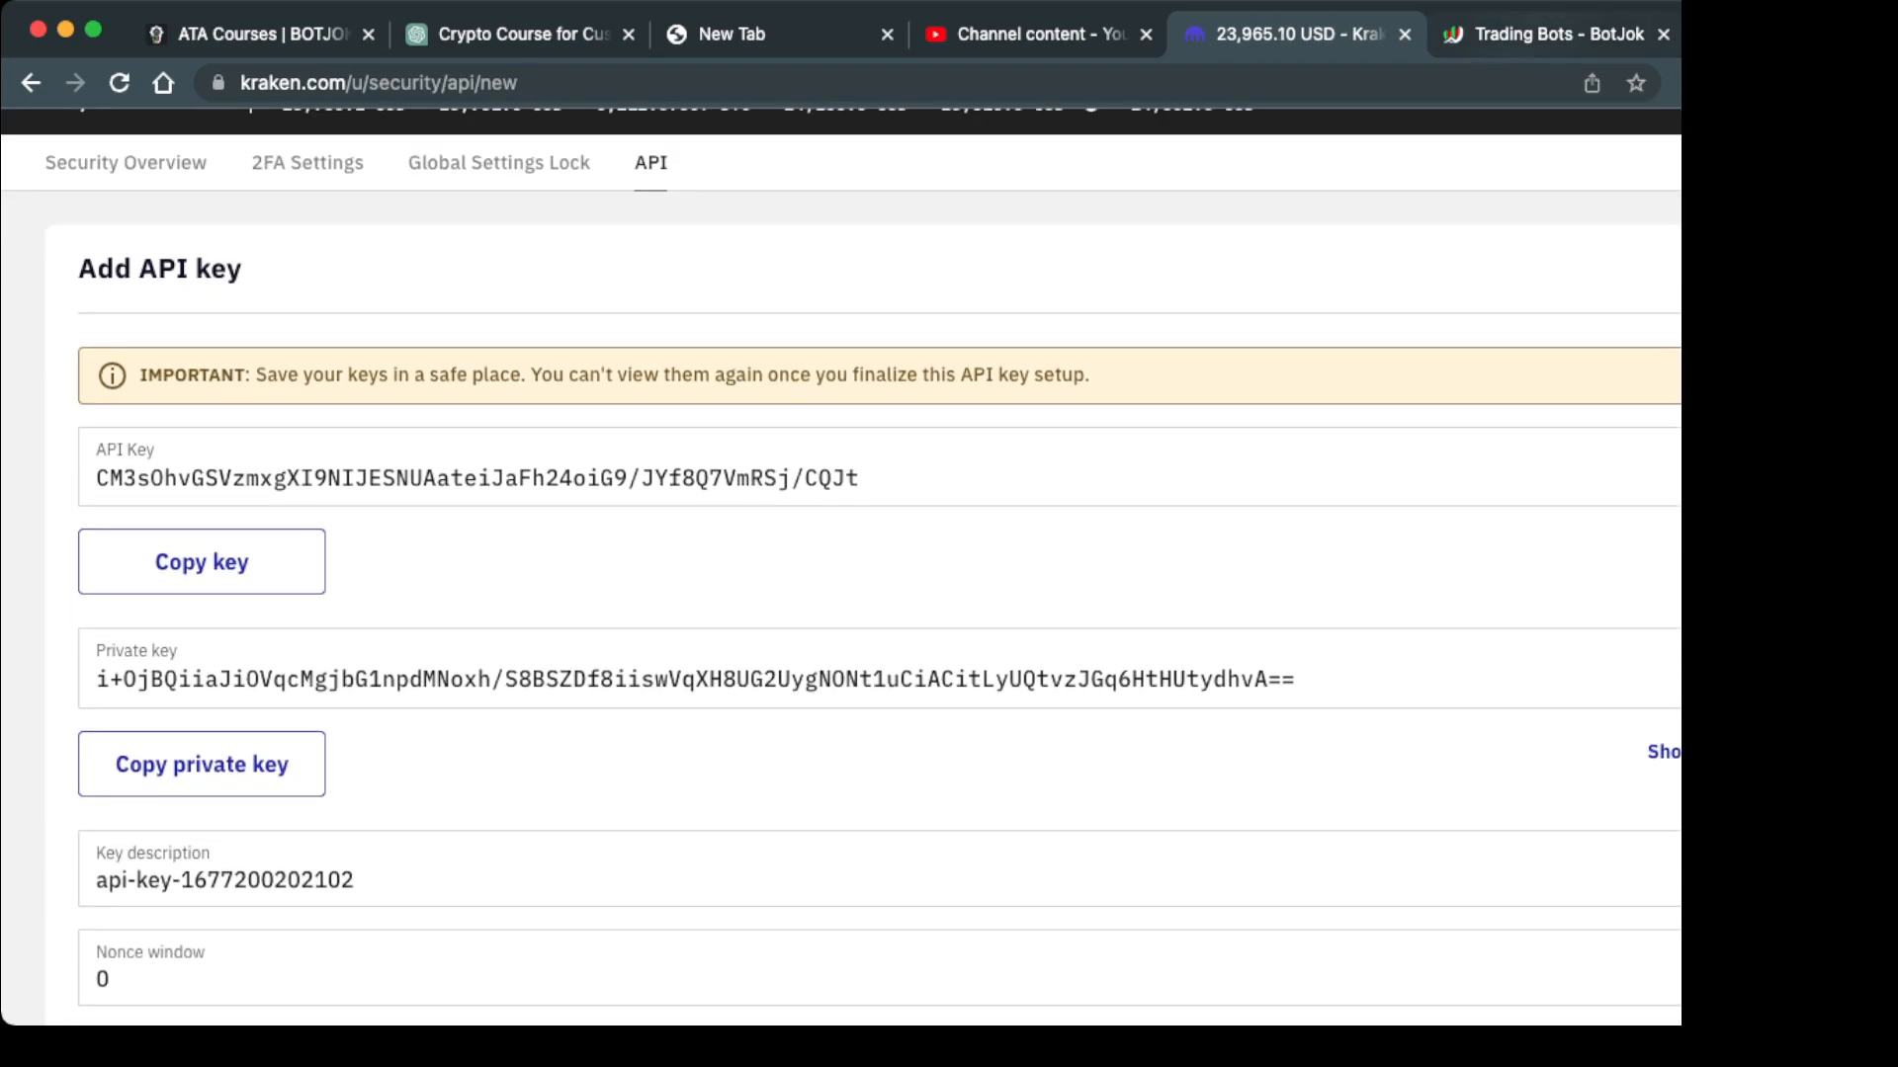
left_click(1559, 34)
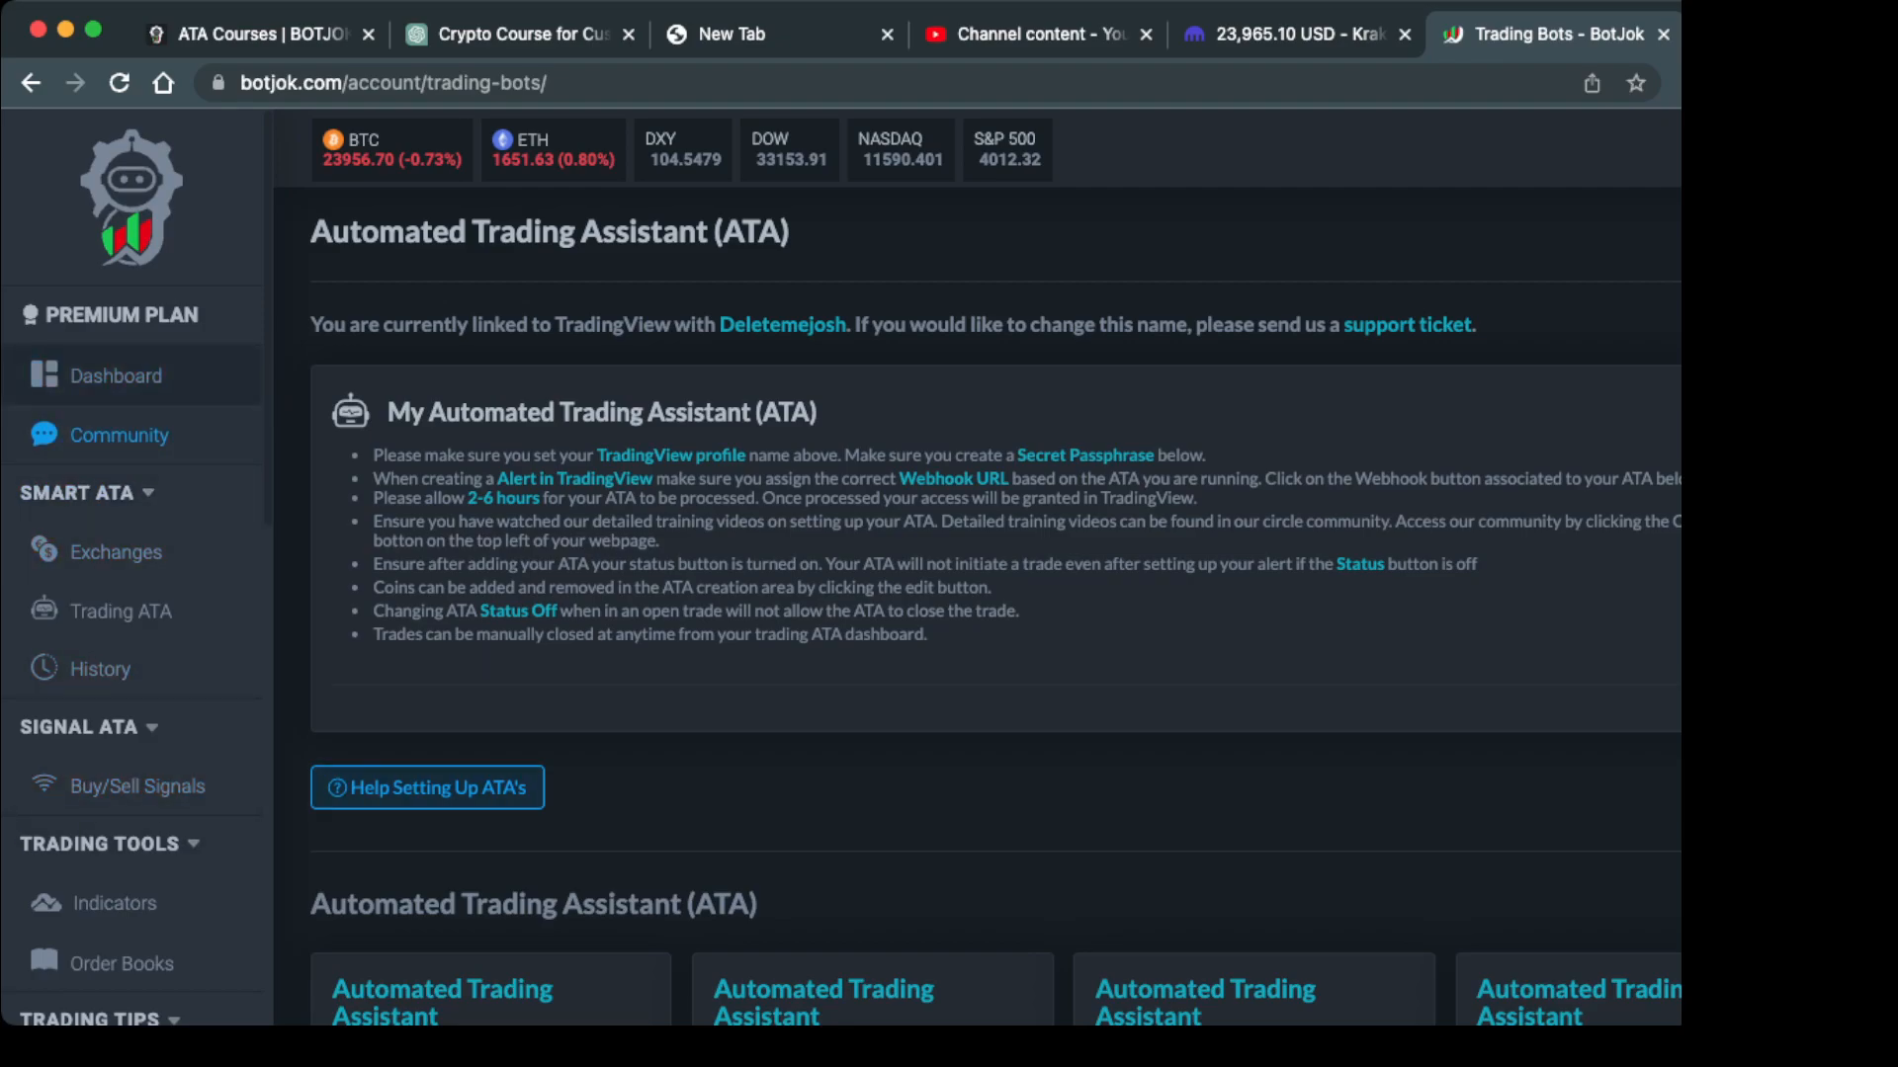
left_click(116, 552)
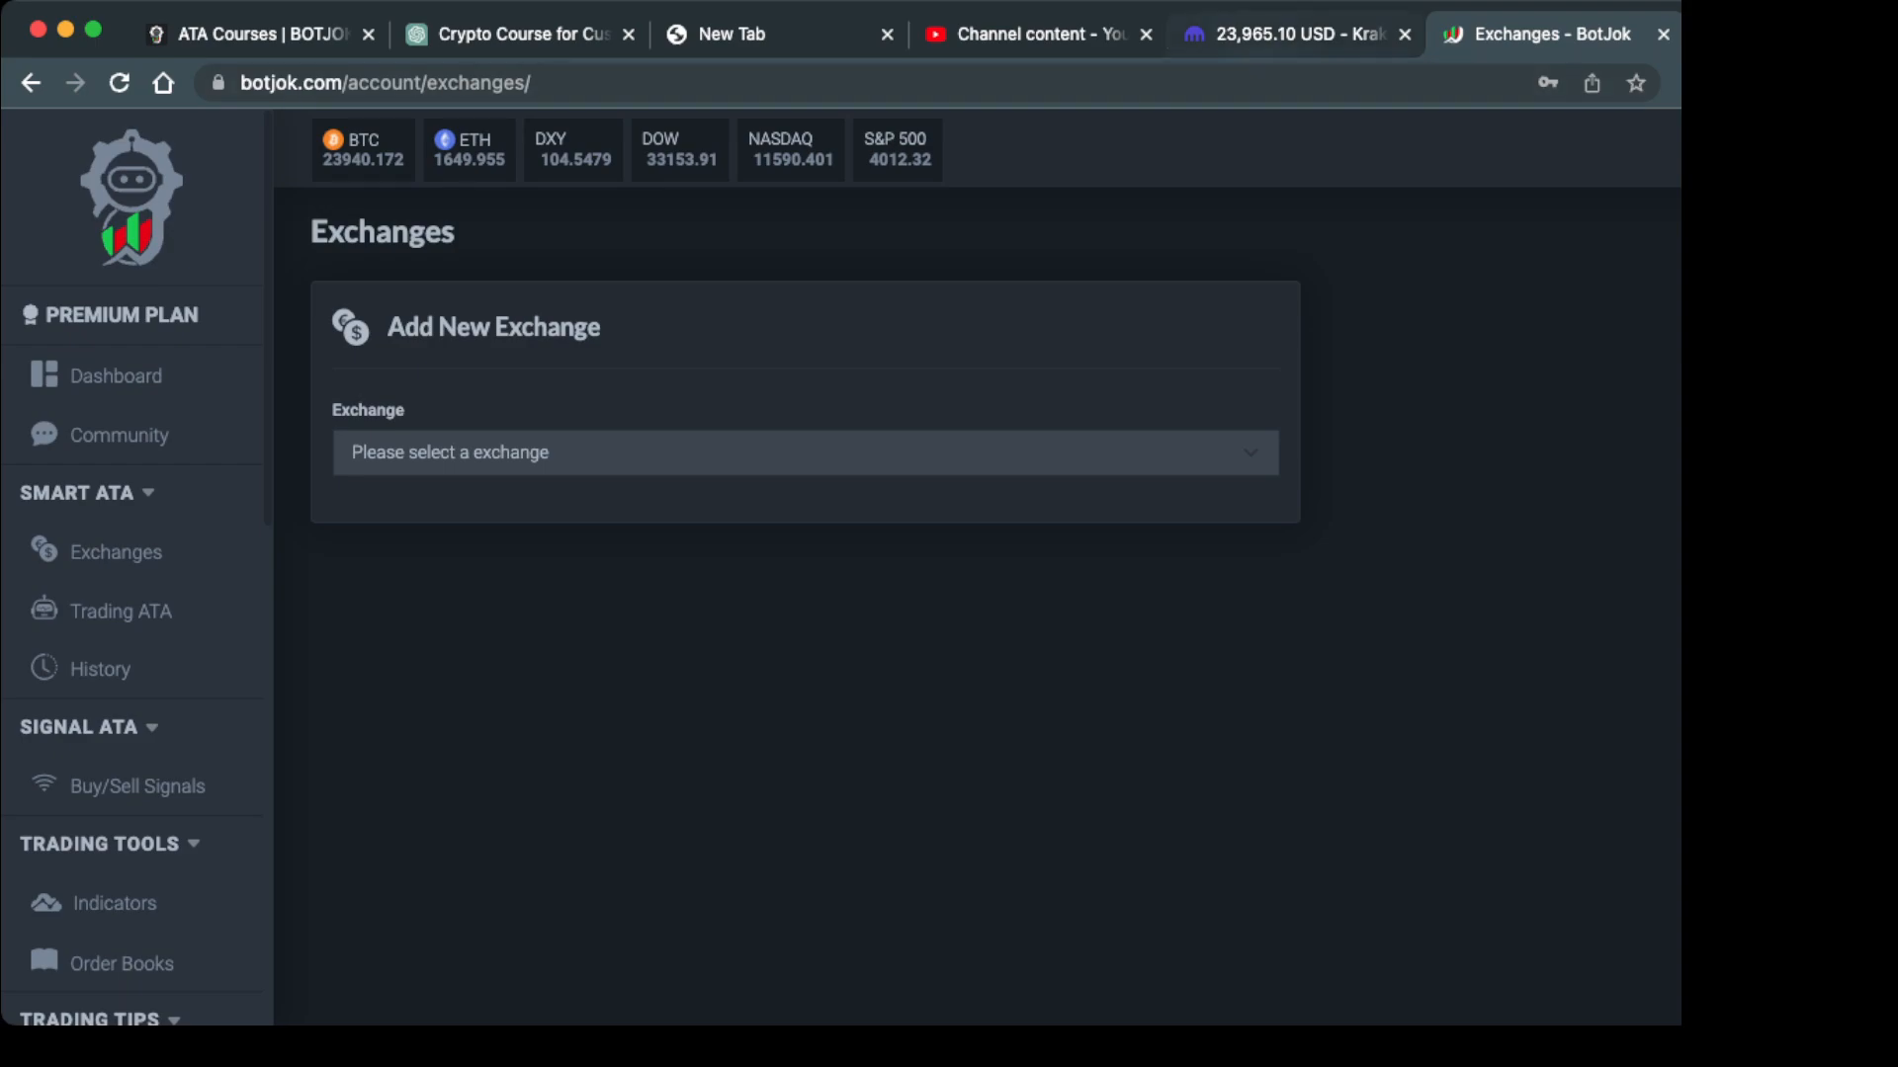
left_click(1295, 33)
scroll(840, 563, "down", 15)
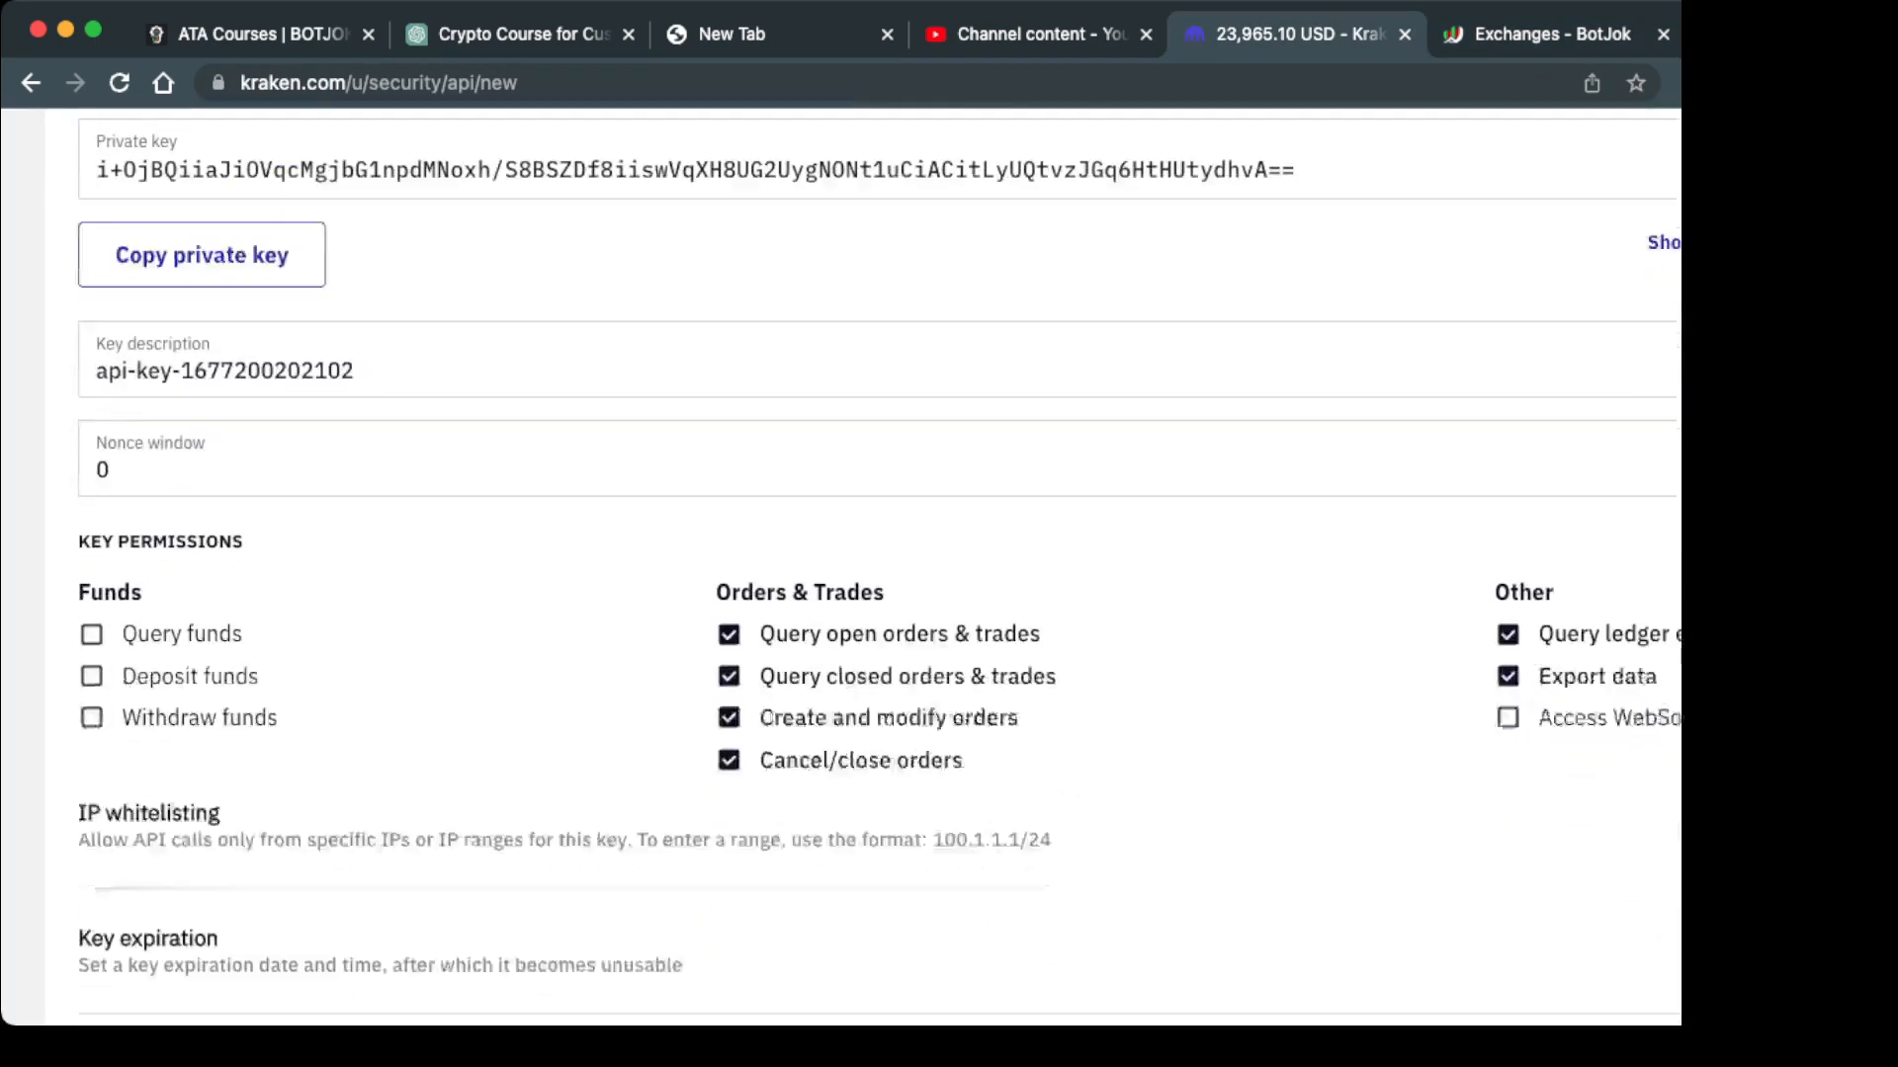
scroll(840, 539, "up", 5)
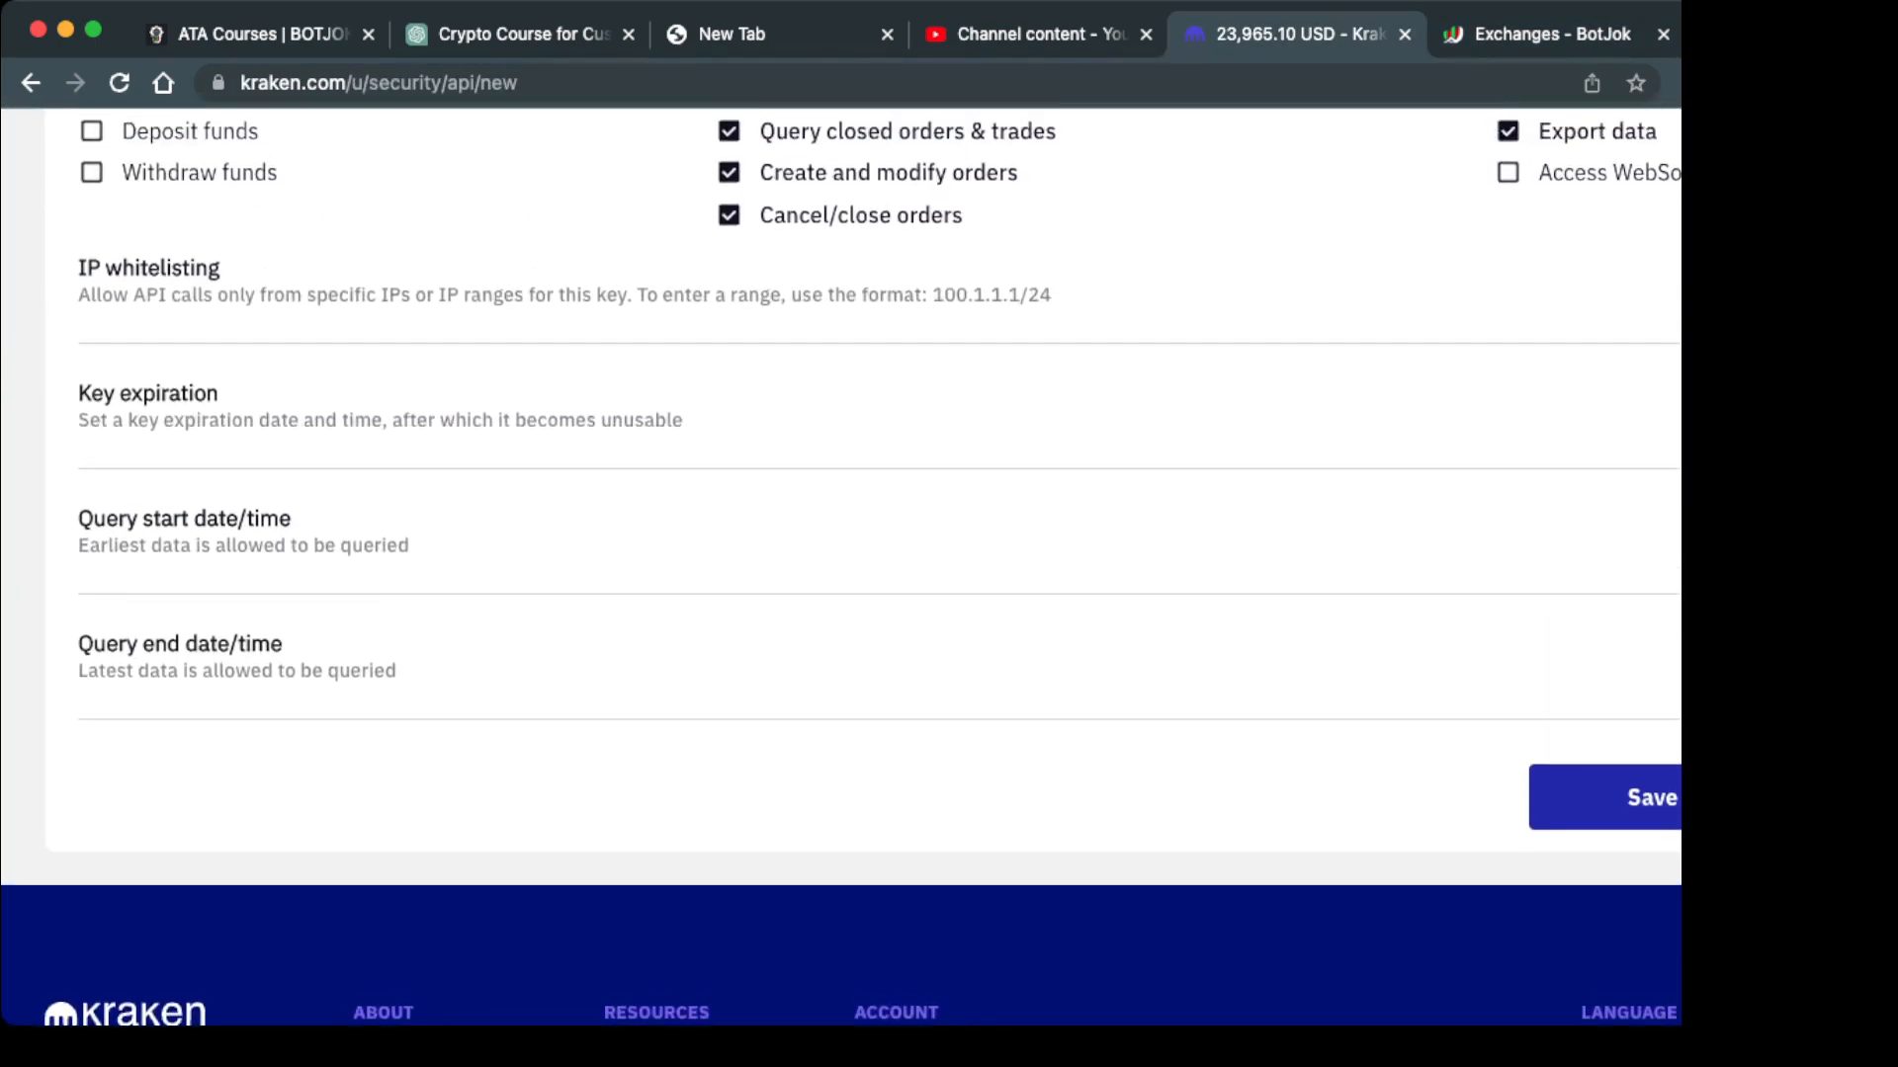
left_click(1650, 879)
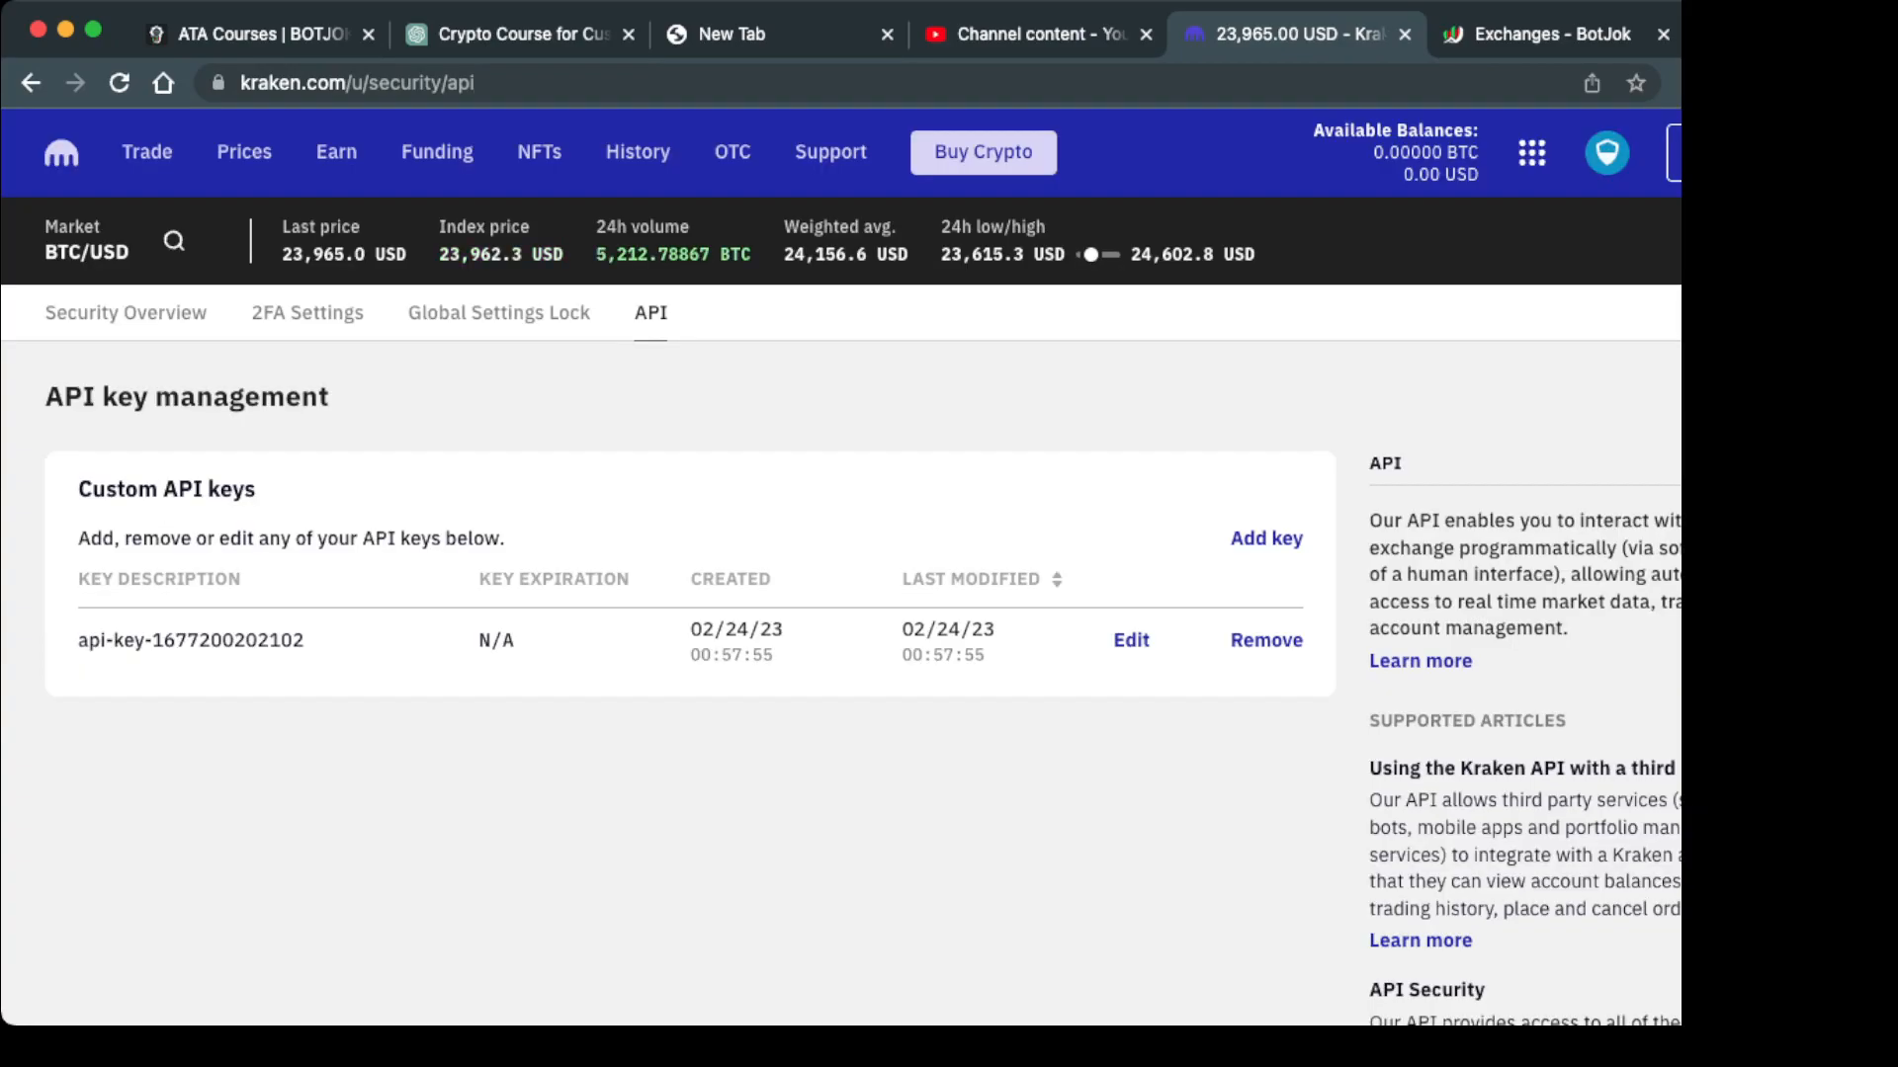